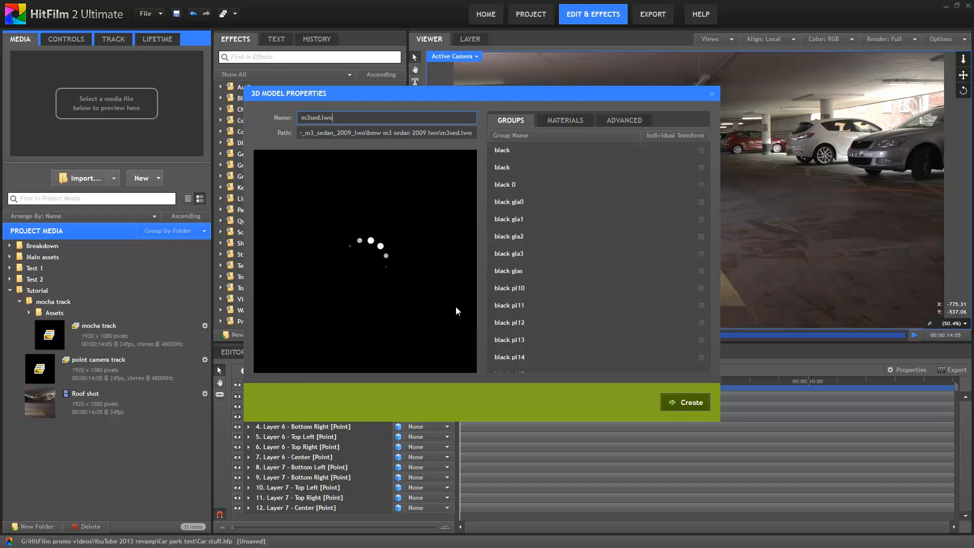
# Inspect the car model and examine which parts the materials from JoinedMaterial_#17 through black cover.
pyautogui.moveTo(439, 262); pyautogui.dragTo(381, 281)
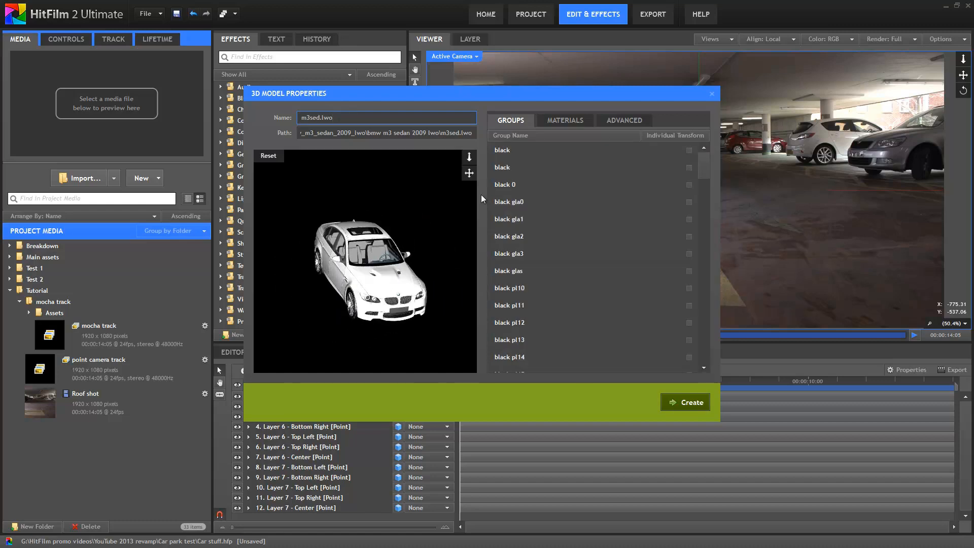
pyautogui.click(562, 119)
pyautogui.click(528, 147)
pyautogui.click(510, 159)
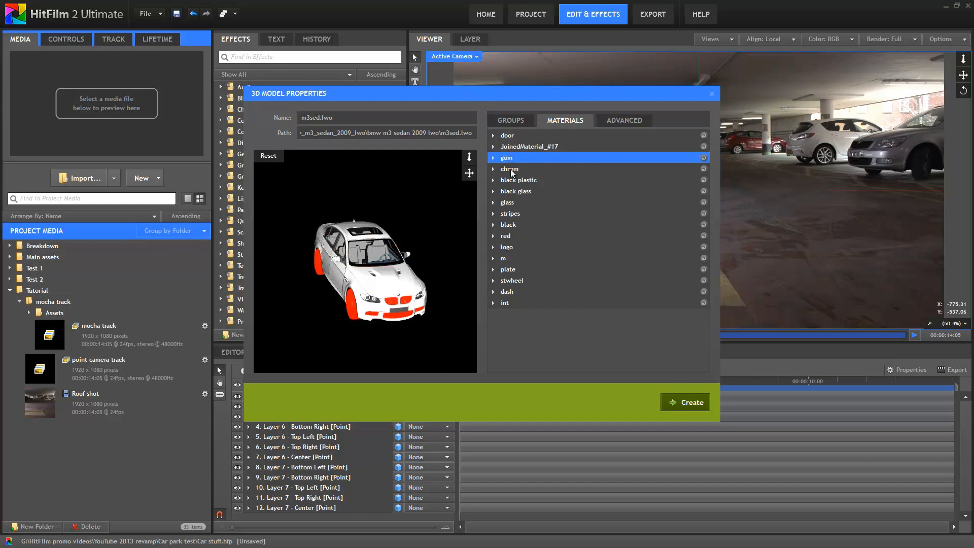
pyautogui.click(510, 169)
pyautogui.click(513, 181)
pyautogui.click(517, 192)
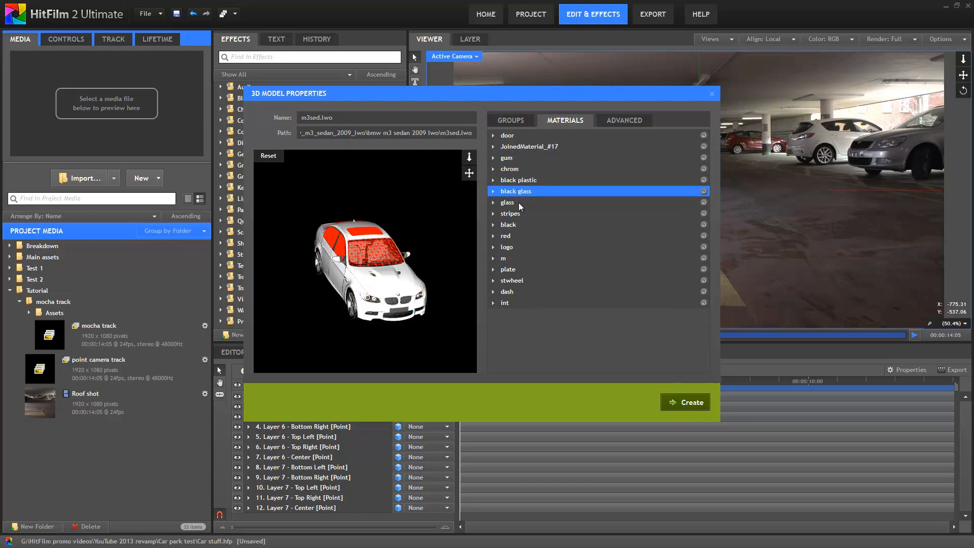
pyautogui.click(518, 203)
pyautogui.click(519, 213)
pyautogui.click(520, 224)
# Set the black glass material's Specular Reflectivity to 53% and its Opacity to 70%.
pyautogui.click(516, 191)
pyautogui.moveTo(398, 278); pyautogui.dragTo(363, 261)
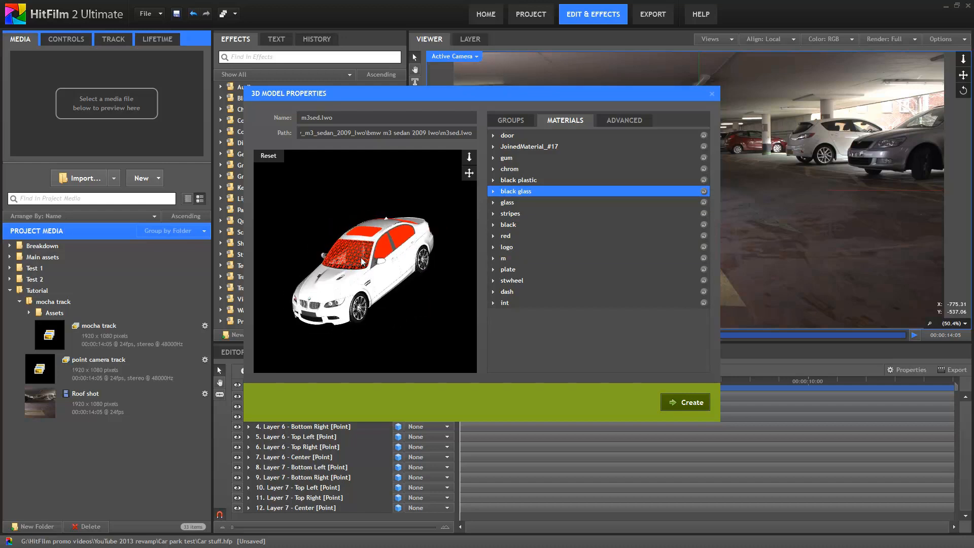
pyautogui.scroll(3, 362, 262)
pyautogui.click(494, 191)
pyautogui.click(495, 235)
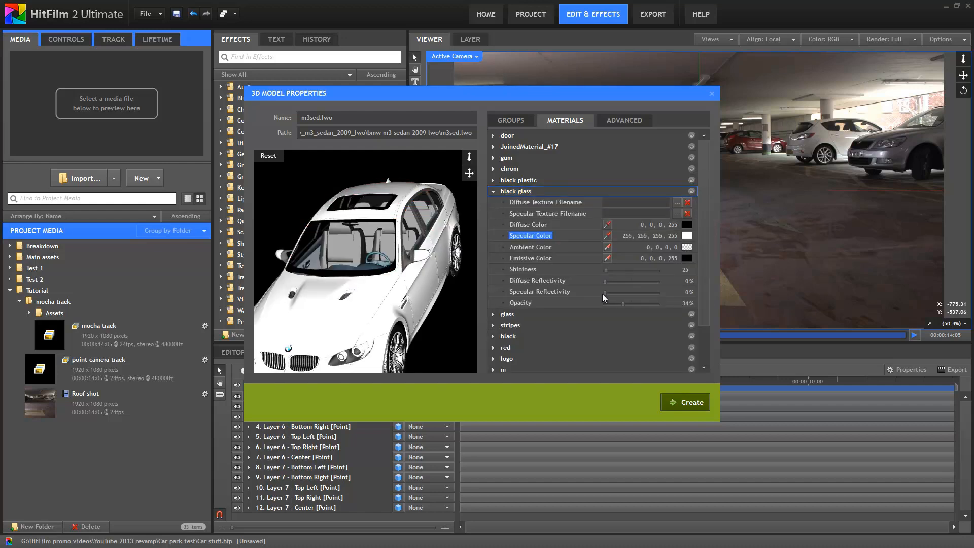
pyautogui.moveTo(605, 293); pyautogui.dragTo(632, 295)
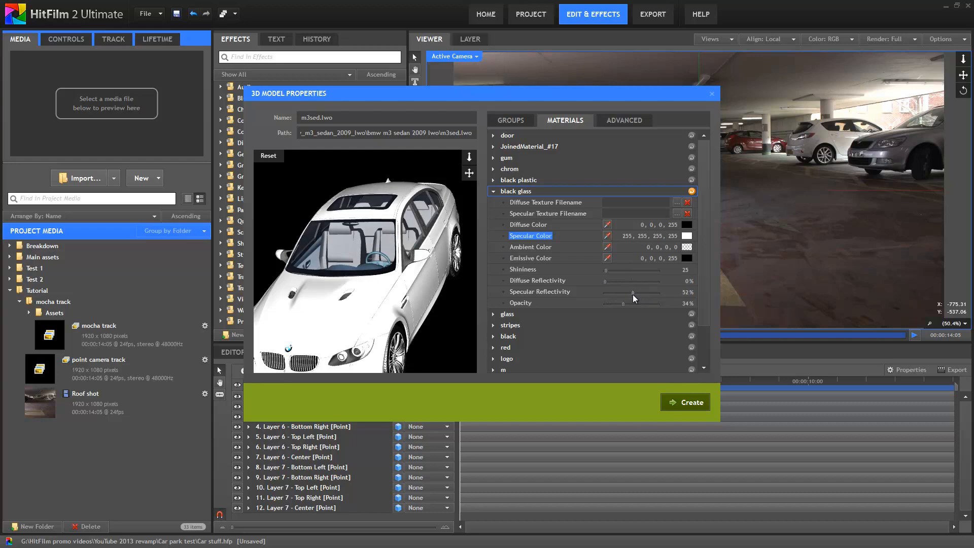
pyautogui.moveTo(625, 305)
pyautogui.mouseDown()
pyautogui.moveTo(634, 305)
pyautogui.moveTo(601, 294)
pyautogui.moveTo(655, 305)
pyautogui.mouseUp()
pyautogui.moveTo(470, 313); pyautogui.dragTo(490, 159)
# Set JoinedMaterial_#17's Diffuse Color to 142, 135, 128 by sampling the white parked car in the footage.
pyautogui.click(508, 151)
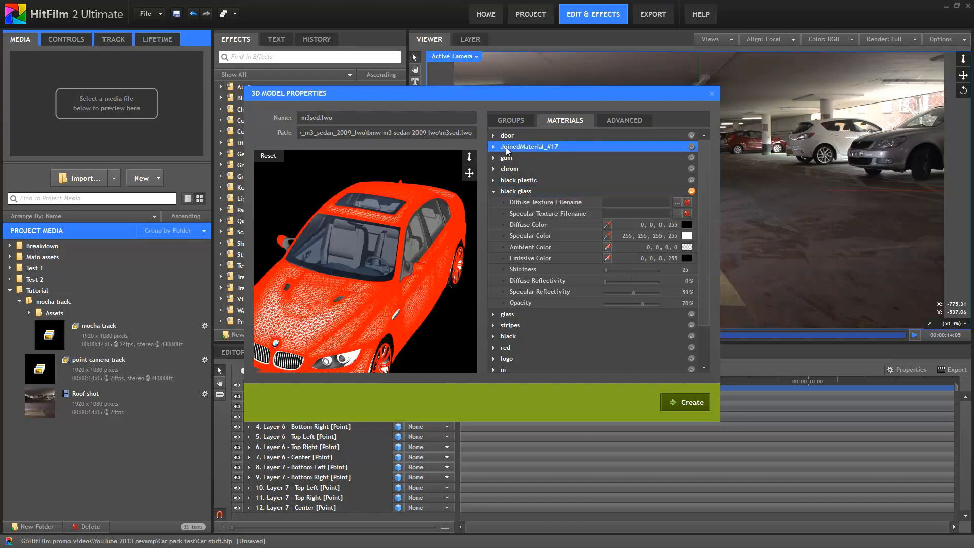
pyautogui.click(493, 147)
pyautogui.moveTo(348, 318); pyautogui.dragTo(412, 300)
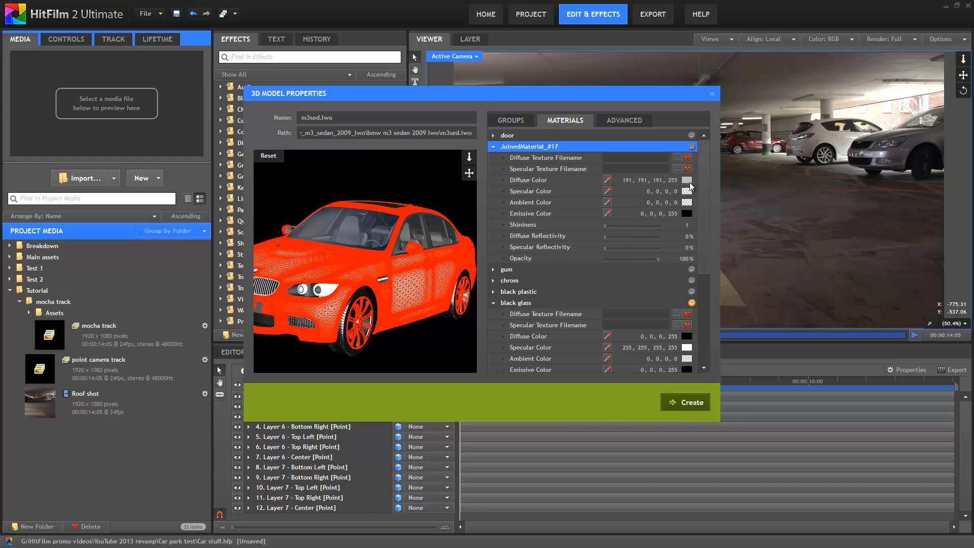
pyautogui.click(607, 180)
pyautogui.click(822, 130)
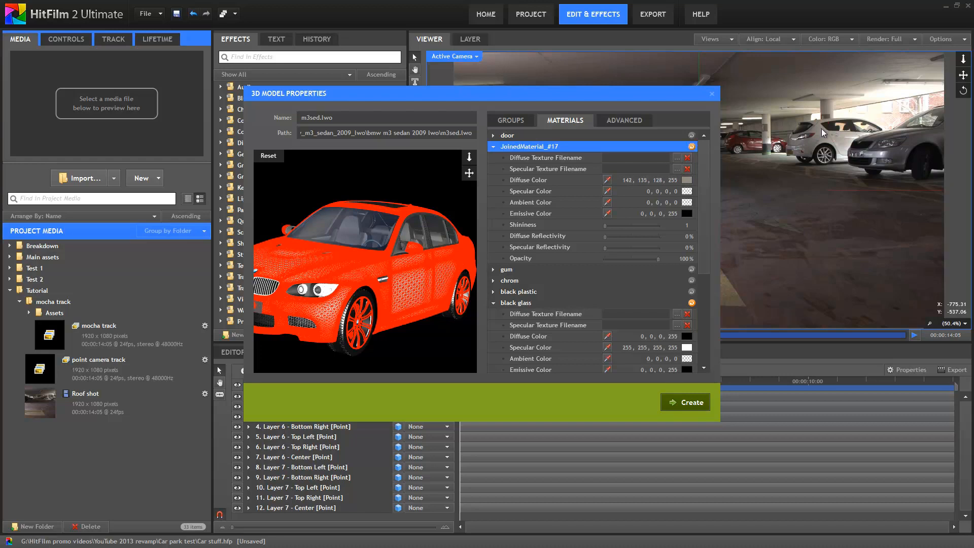
pyautogui.click(490, 213)
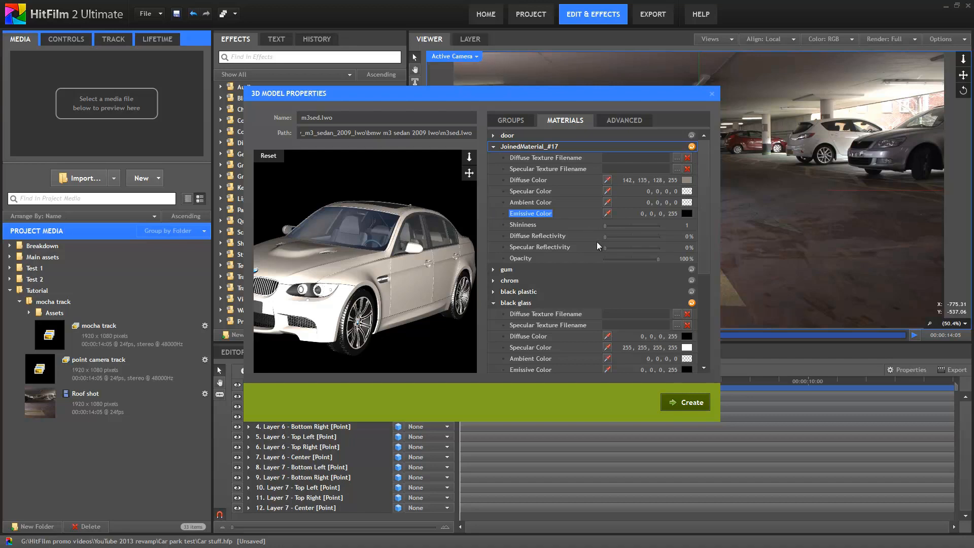
# Set JoinedMaterial_#17's Diffuse Reflectivity to 30% and its Specular Reflectivity to 18%.
pyautogui.moveTo(605, 236)
pyautogui.mouseDown()
pyautogui.moveTo(656, 237)
pyautogui.moveTo(620, 241)
pyautogui.mouseUp()
pyautogui.click(685, 236)
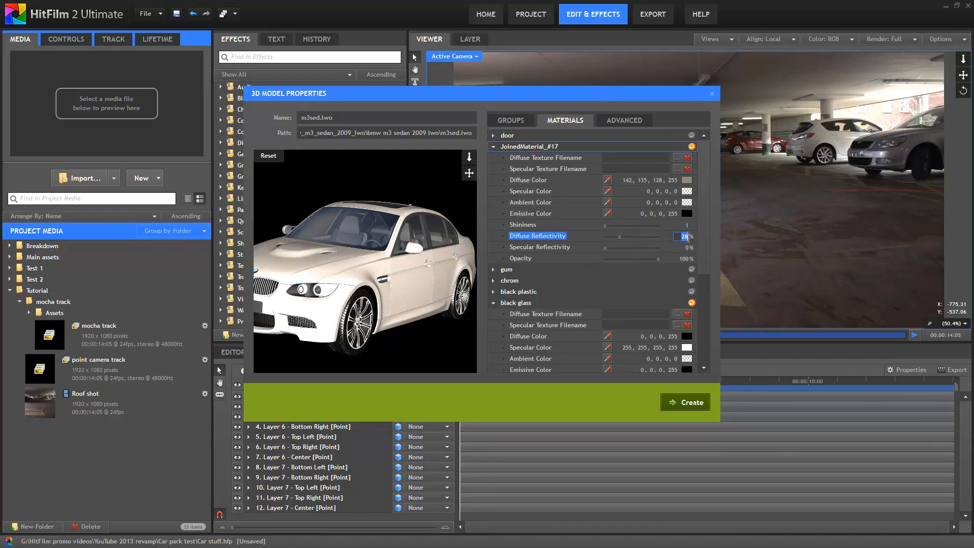
pyautogui.write('30')
pyautogui.press('Return')
pyautogui.moveTo(605, 248); pyautogui.dragTo(657, 251)
pyautogui.moveTo(454, 254)
pyautogui.mouseDown()
pyautogui.moveTo(381, 232)
pyautogui.moveTo(452, 265)
pyautogui.mouseUp()
pyautogui.moveTo(653, 253); pyautogui.dragTo(616, 248)
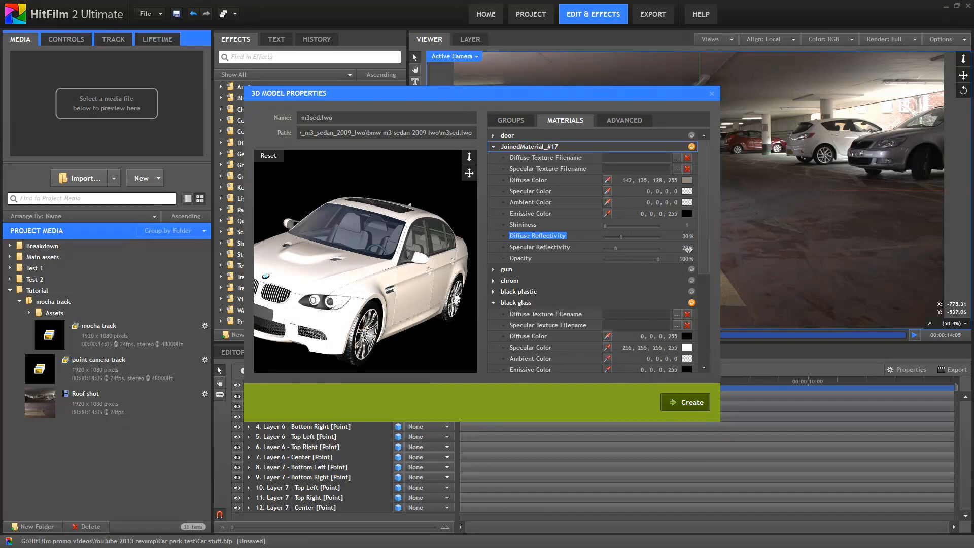
pyautogui.moveTo(689, 248); pyautogui.dragTo(689, 248)
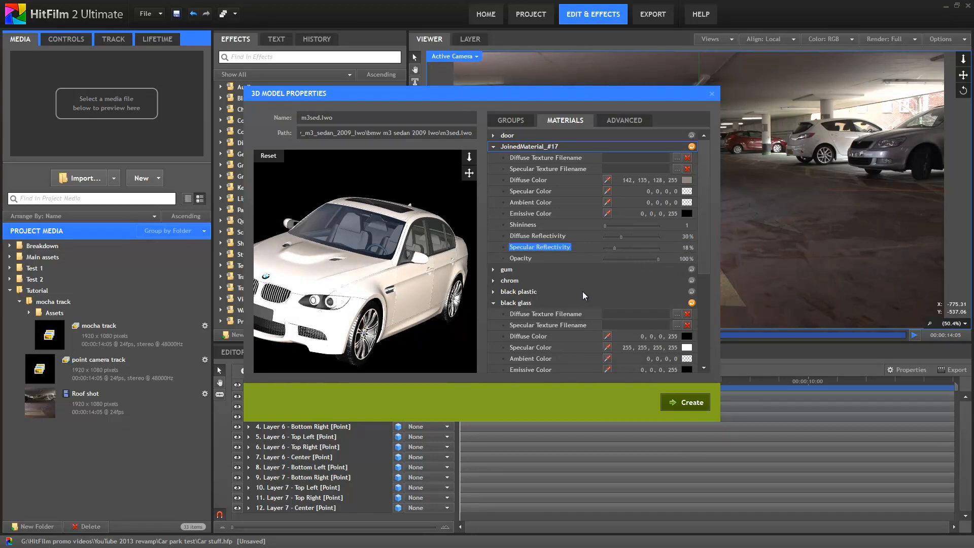
# Set the Specular Color of the interior material "int" to black.
pyautogui.scroll(-3, 525, 301)
pyautogui.scroll(-4, 527, 299)
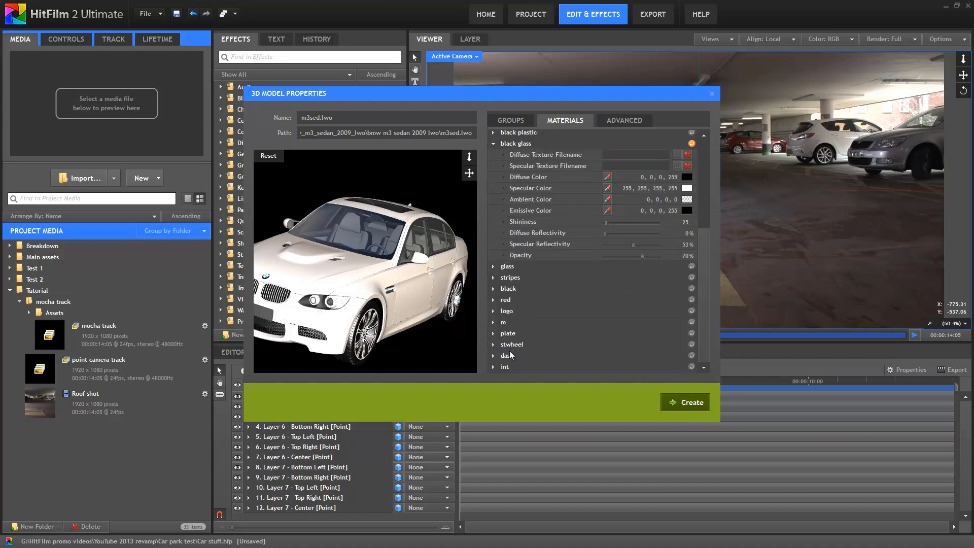
pyautogui.click(494, 367)
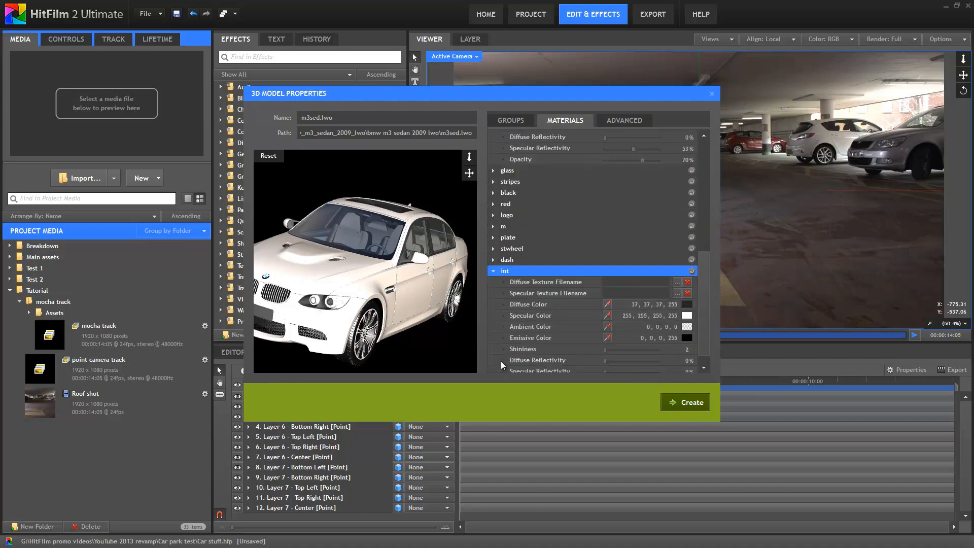
pyautogui.scroll(-1, 513, 350)
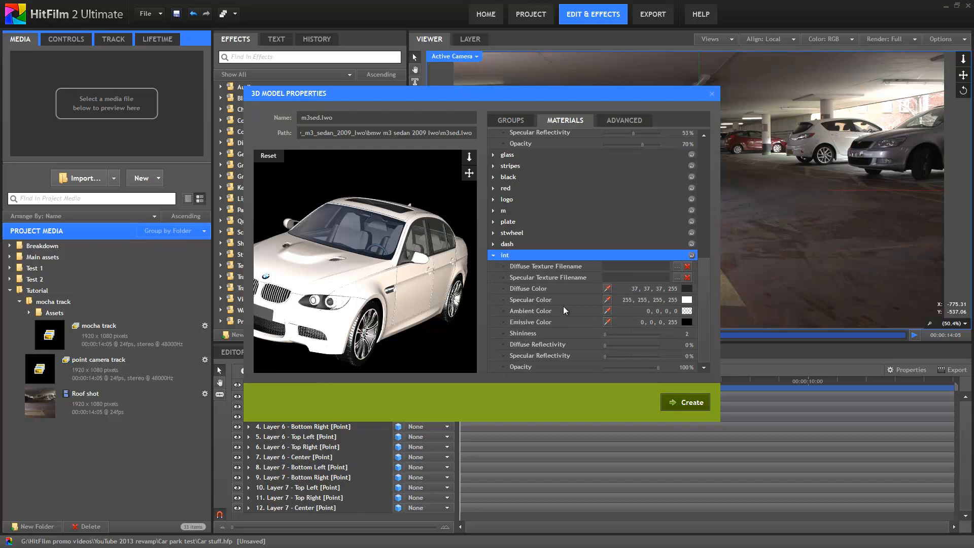
pyautogui.click(688, 299)
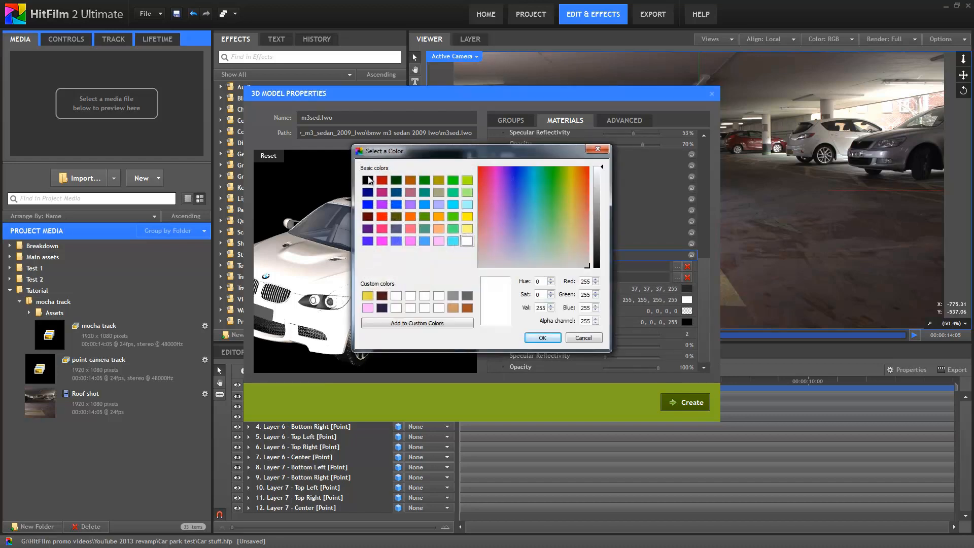
pyautogui.click(368, 180)
pyautogui.click(542, 337)
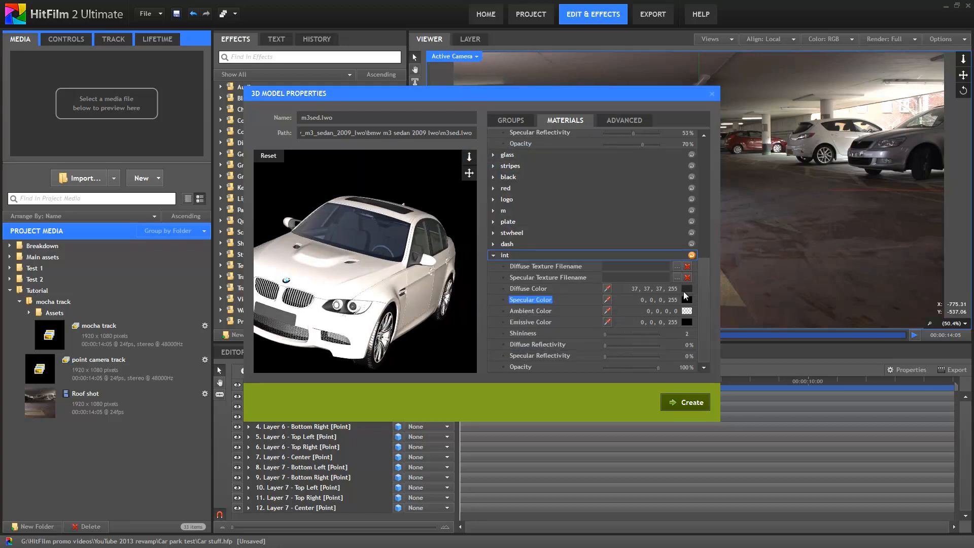
# Darken the Diffuse Color of the "int" material to 22, 22, 22 and check the car's interior in the preview.
pyautogui.click(686, 288)
pyautogui.click(598, 259)
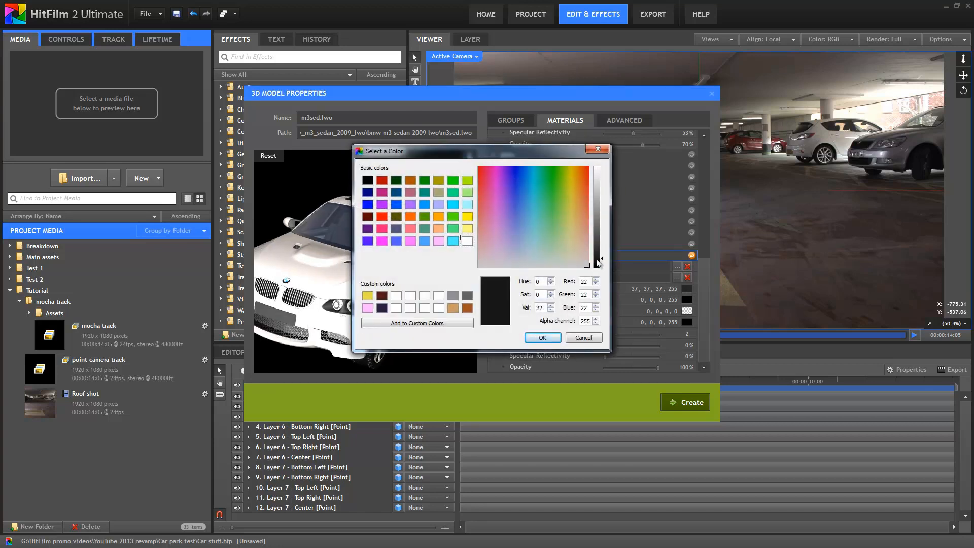
pyautogui.click(542, 337)
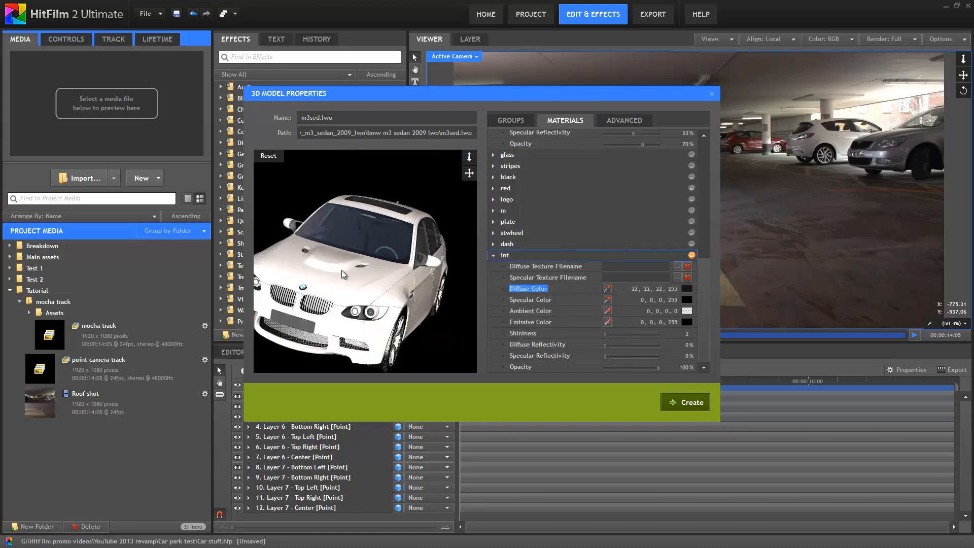
pyautogui.moveTo(342, 275)
pyautogui.mouseDown()
pyautogui.moveTo(284, 270)
pyautogui.moveTo(349, 270)
pyautogui.mouseUp()
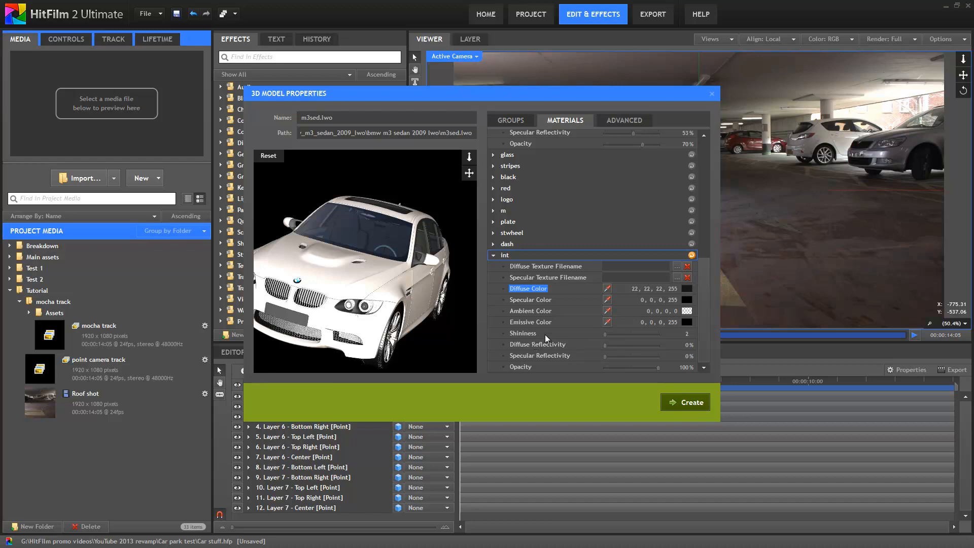
pyautogui.moveTo(340, 272); pyautogui.dragTo(475, 358)
# Create the 3D model with these material settings and rename it "BMW model" in the project media.
pyautogui.click(683, 402)
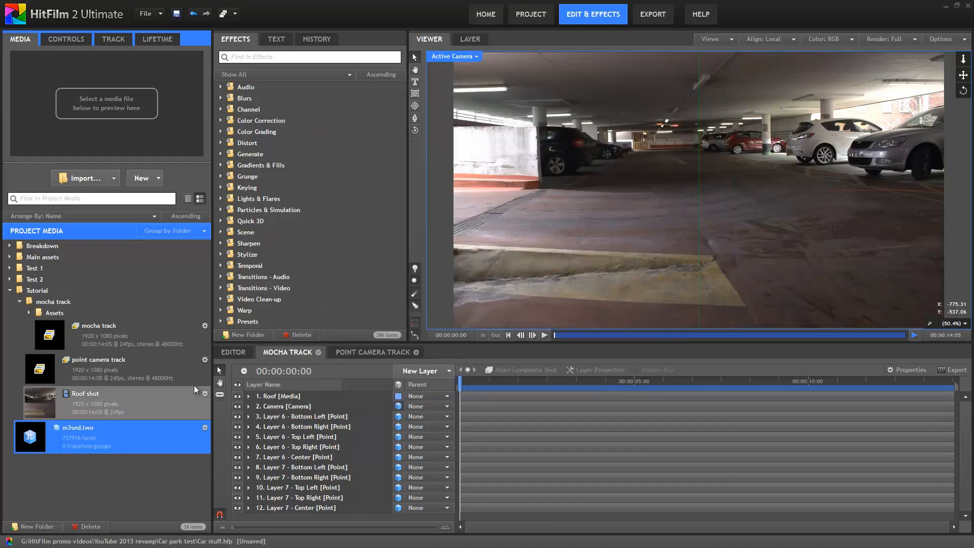
pyautogui.click(79, 433)
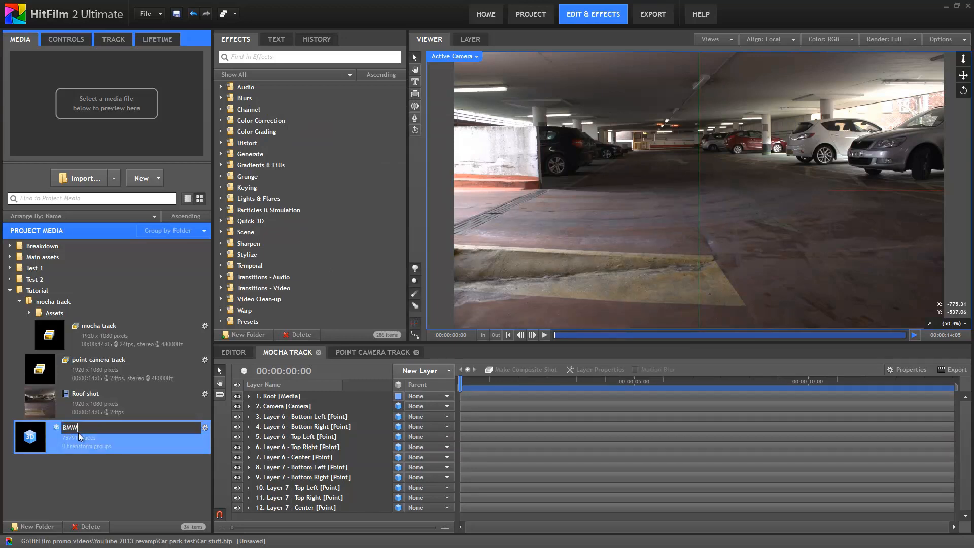
pyautogui.write('BMW model')
pyautogui.press('Return')
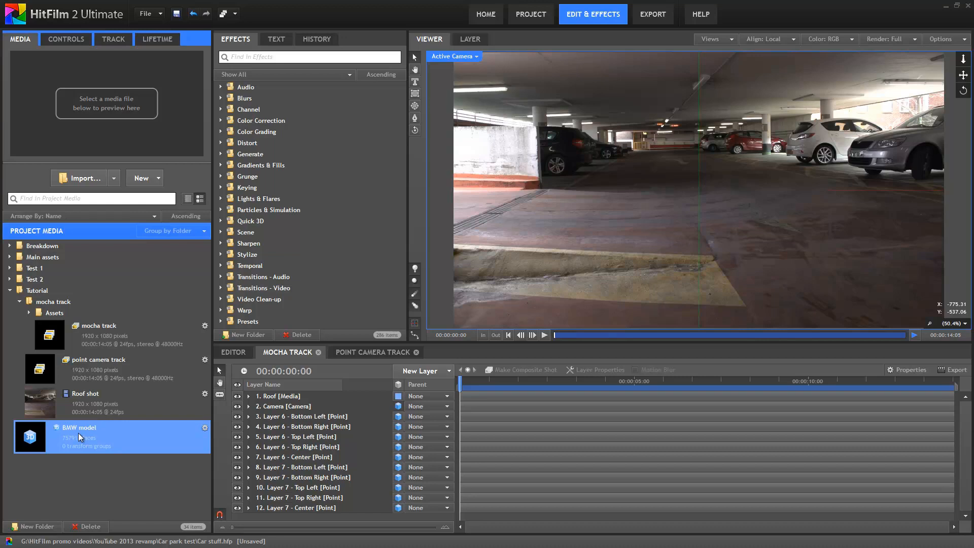
# Reopen the BMW model's properties to review its materials, and close them again.
pyautogui.click(205, 428)
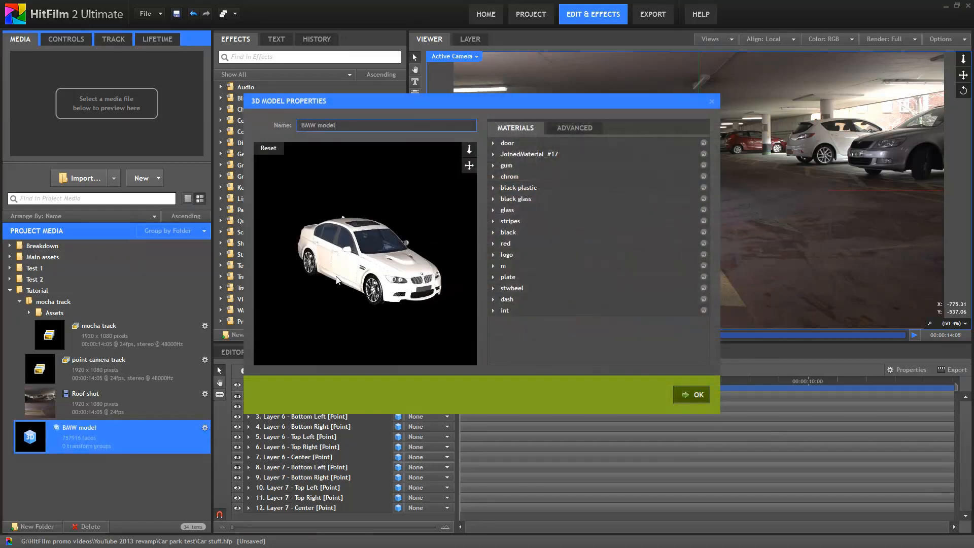
pyautogui.click(696, 395)
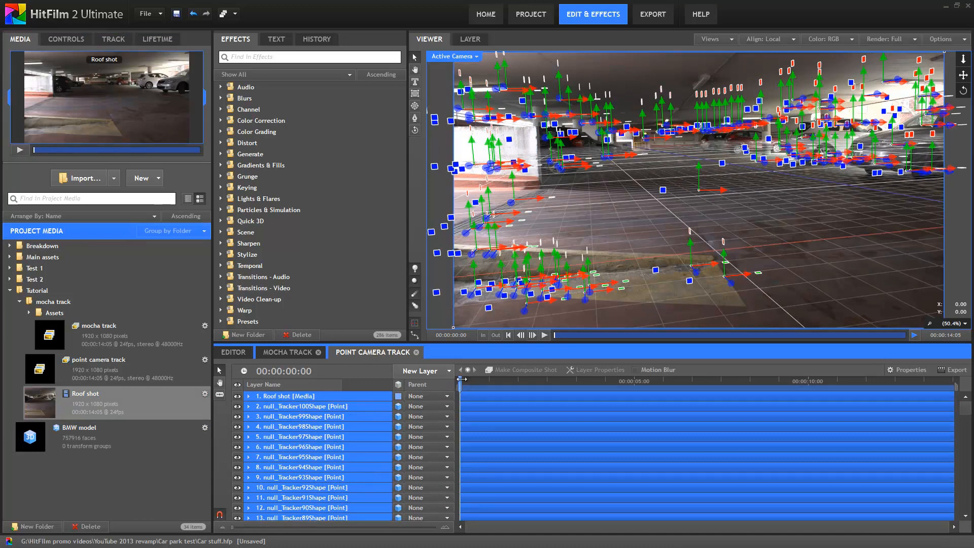
# Scrub through the point camera track and mocha track compositions to review both camera tracks.
pyautogui.moveTo(462, 382); pyautogui.dragTo(852, 390)
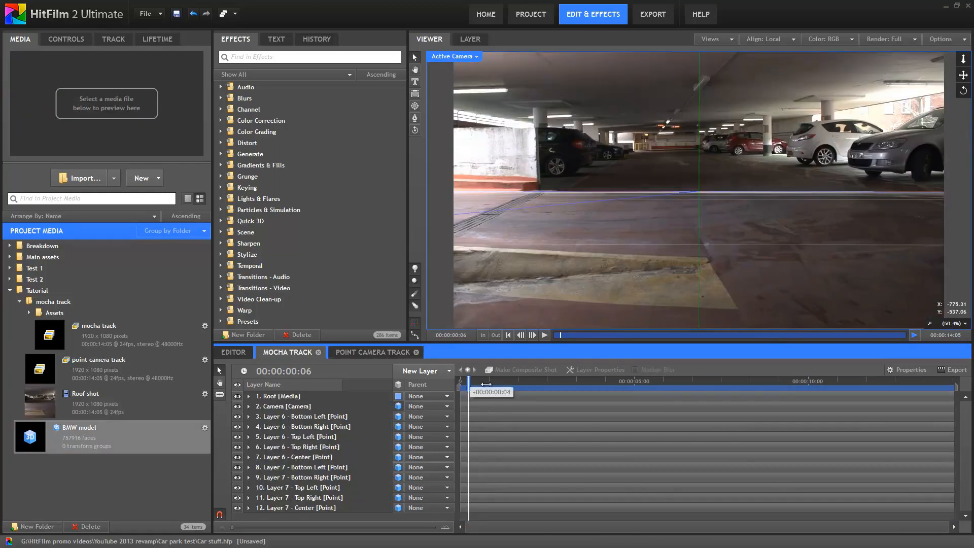
pyautogui.moveTo(461, 388)
pyautogui.mouseDown()
pyautogui.moveTo(627, 388)
pyautogui.moveTo(702, 369)
pyautogui.moveTo(751, 386)
pyautogui.moveTo(929, 386)
pyautogui.moveTo(460, 387)
pyautogui.mouseUp()
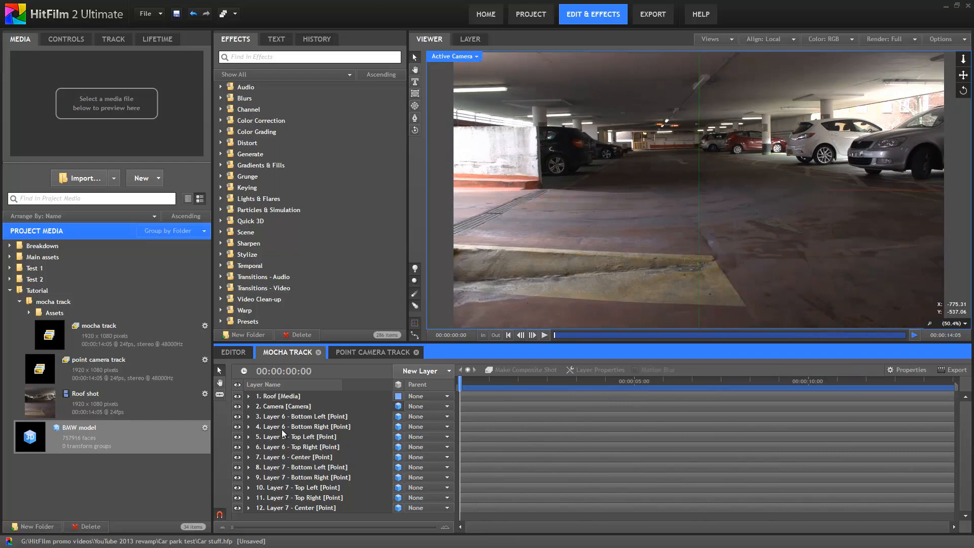
# Add a new point layer to the mocha track composition and convert it to a 3D layer.
pyautogui.click(424, 369)
pyautogui.click(448, 519)
pyautogui.click(399, 397)
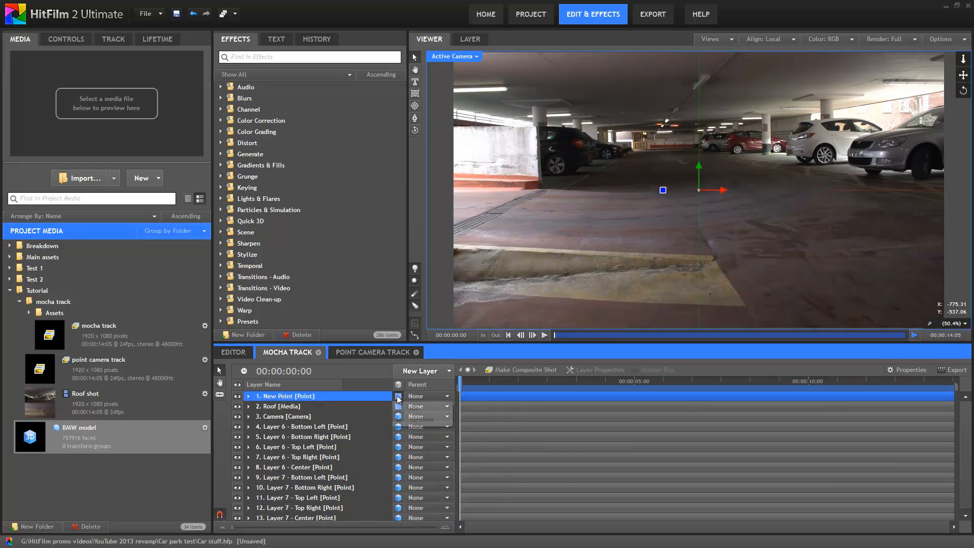
pyautogui.click(420, 421)
# Parent the camera and all Layer 6 and Layer 7 points to the new point, and name that point "Re-orient".
pyautogui.click(314, 417)
pyautogui.scroll(-1, 298, 496)
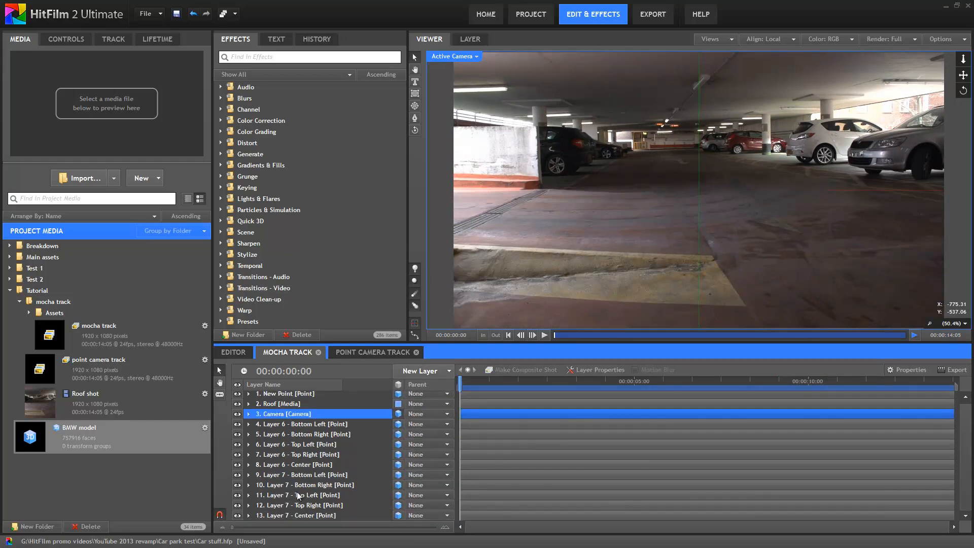
pyautogui.keyDown('shift'); pyautogui.click(301, 516); pyautogui.keyUp('shift')
pyautogui.click(424, 414)
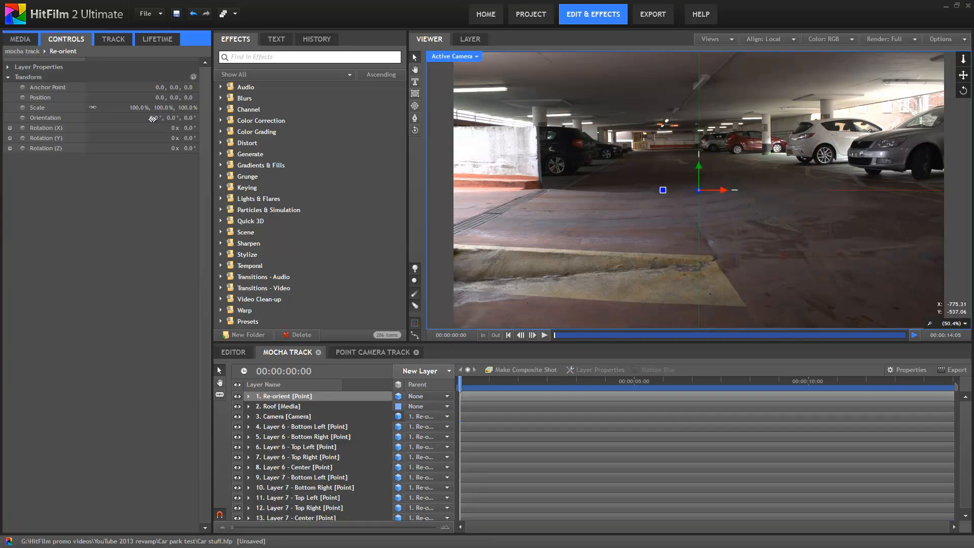
# Align the scene grid with the car park floor by setting Re-orient's orientation to 7°, 11°, 3° and lowering its Y position to about -68.9.
pyautogui.moveTo(151, 119); pyautogui.dragTo(173, 120)
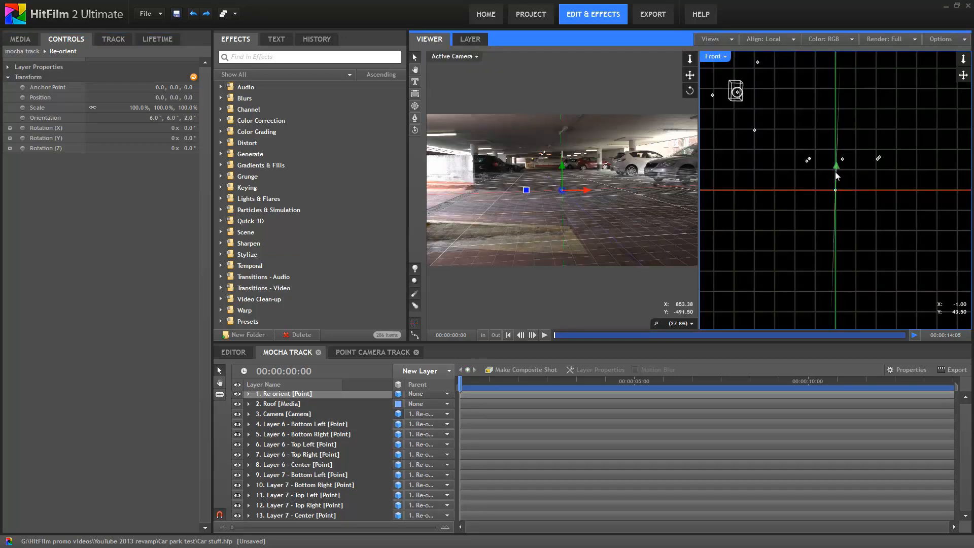
pyautogui.moveTo(836, 171); pyautogui.dragTo(833, 197)
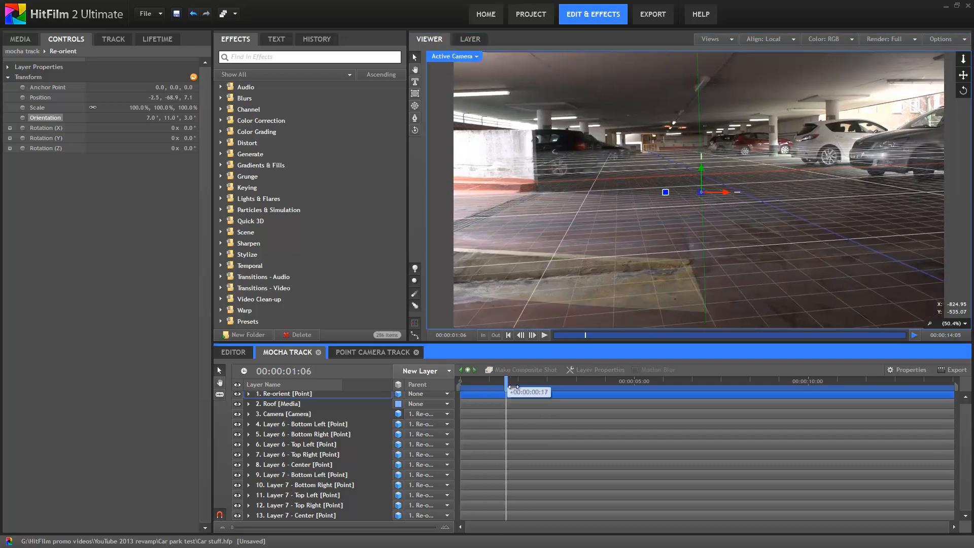
# Scrub through the re-oriented mocha track and the point camera track to compare how their grids follow the floor.
pyautogui.moveTo(513, 388); pyautogui.dragTo(739, 401)
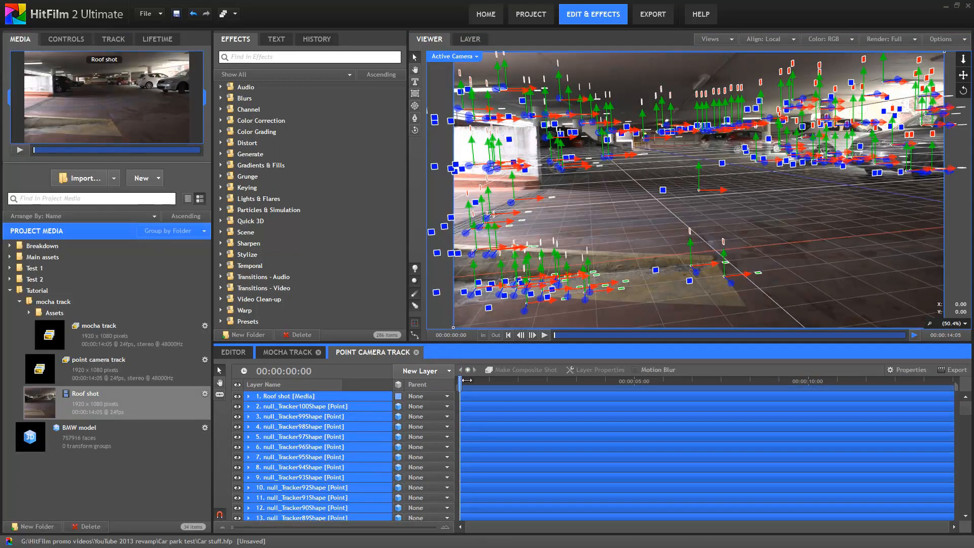
pyautogui.moveTo(466, 380); pyautogui.dragTo(752, 391)
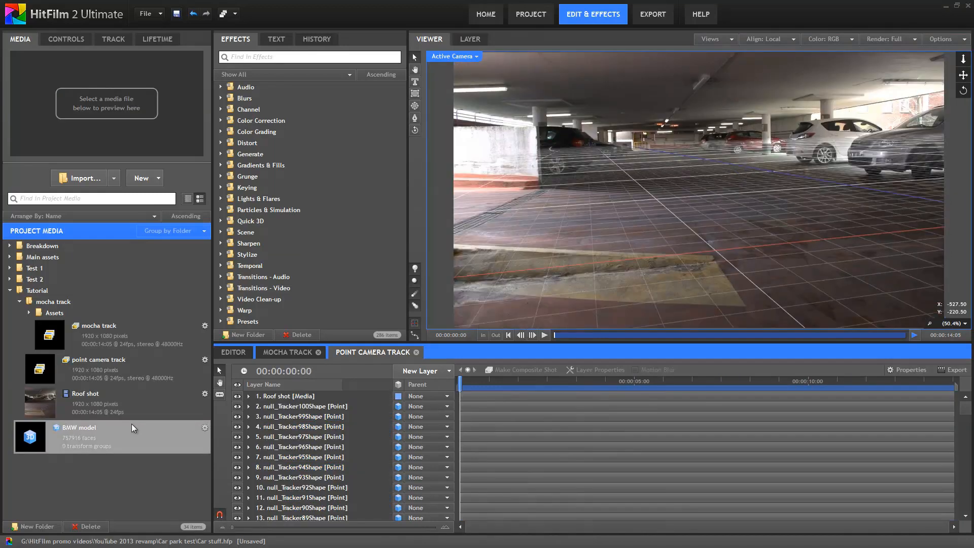
# Add the BMW model above the roof shot in the point camera track composition and switch to the Front view.
pyautogui.moveTo(71, 437); pyautogui.dragTo(75, 436)
pyautogui.moveTo(229, 422); pyautogui.dragTo(291, 397)
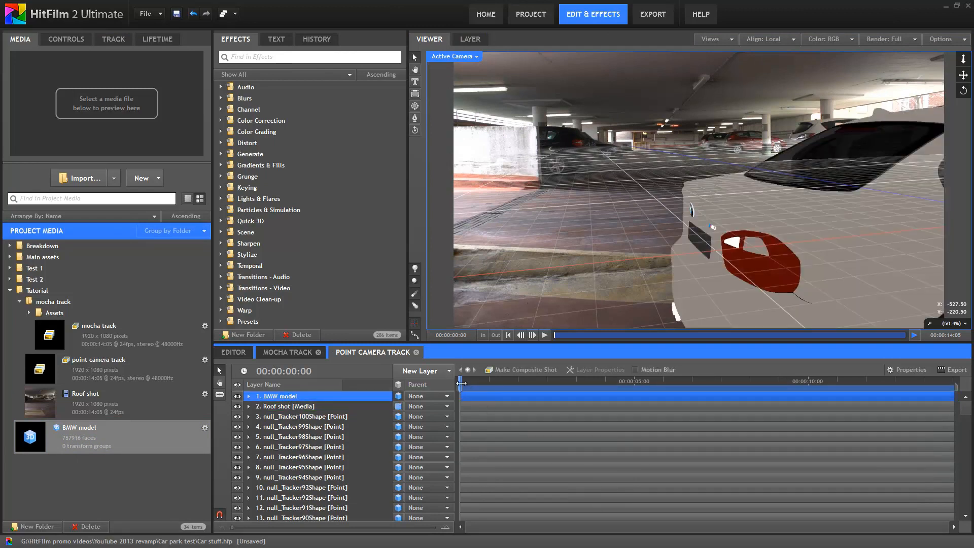
pyautogui.moveTo(463, 383)
pyautogui.mouseDown()
pyautogui.moveTo(736, 385)
pyautogui.moveTo(461, 384)
pyautogui.mouseUp()
pyautogui.click(453, 56)
pyautogui.click(454, 96)
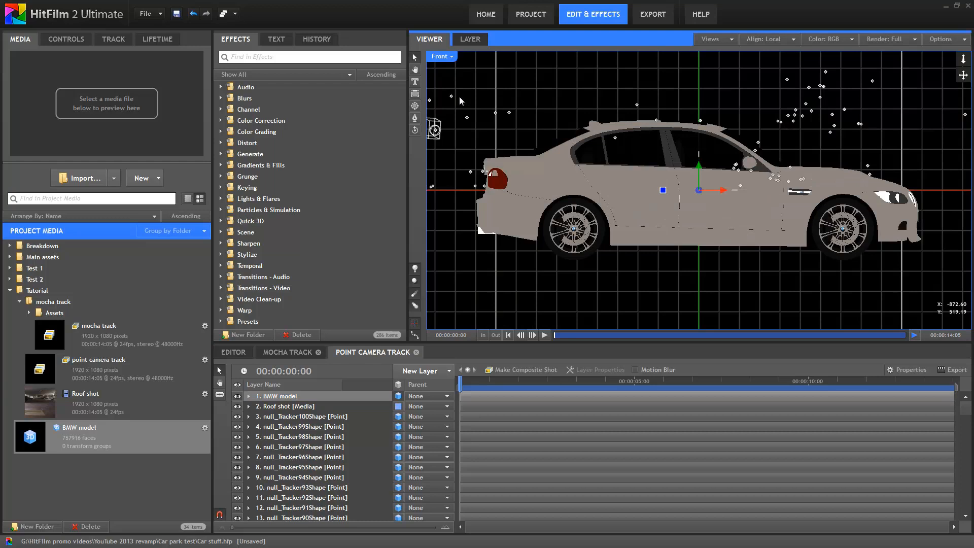
# Rest the car's wheels on the floor line by setting its anchor point Y to -137 and its position Y to about 0.8.
pyautogui.click(66, 39)
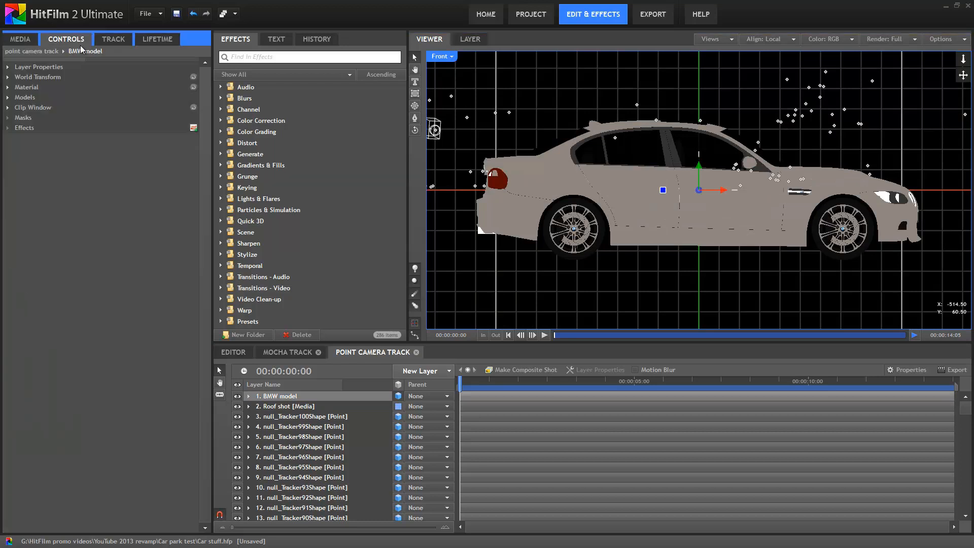
pyautogui.click(8, 77)
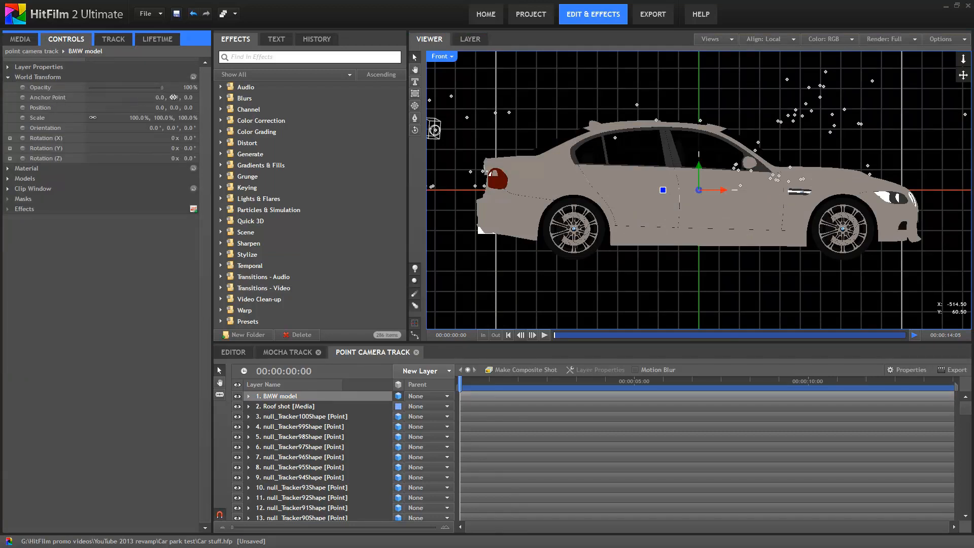
pyautogui.moveTo(173, 97); pyautogui.dragTo(120, 112)
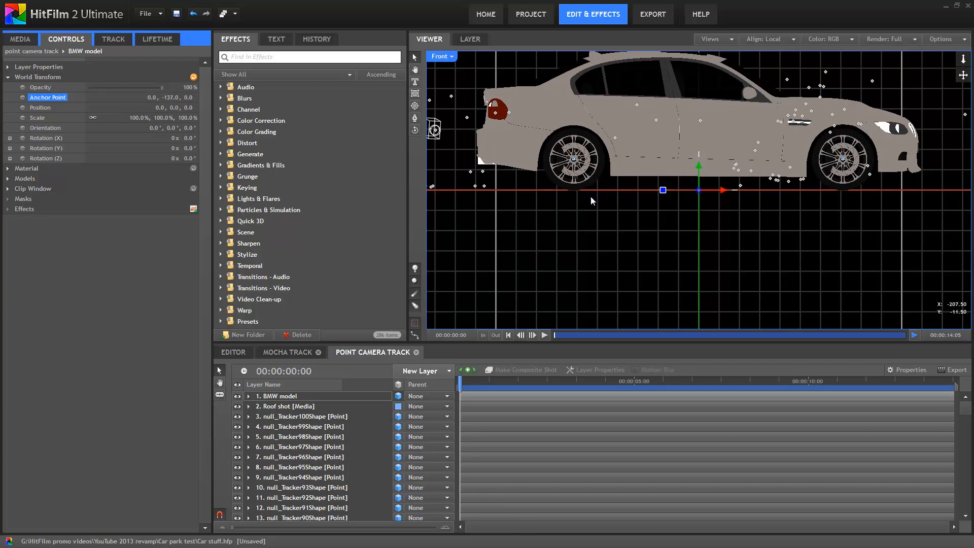
pyautogui.scroll(5, 591, 197)
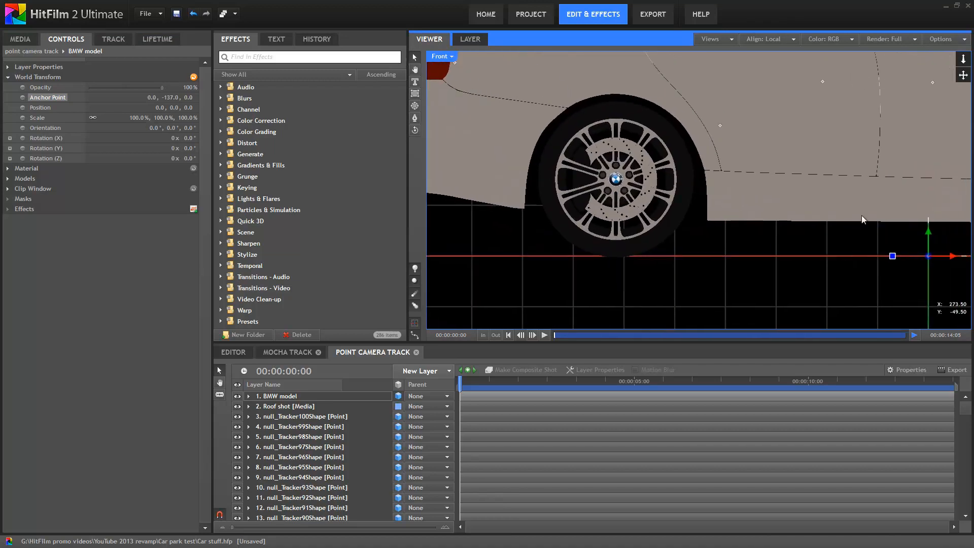
pyautogui.moveTo(928, 228); pyautogui.dragTo(923, 202)
pyautogui.moveTo(922, 217); pyautogui.dragTo(923, 229)
# In the Active Camera view, move the car to about -169.7, 0.8, -546.1 and scale it to 67%.
pyautogui.click(451, 57)
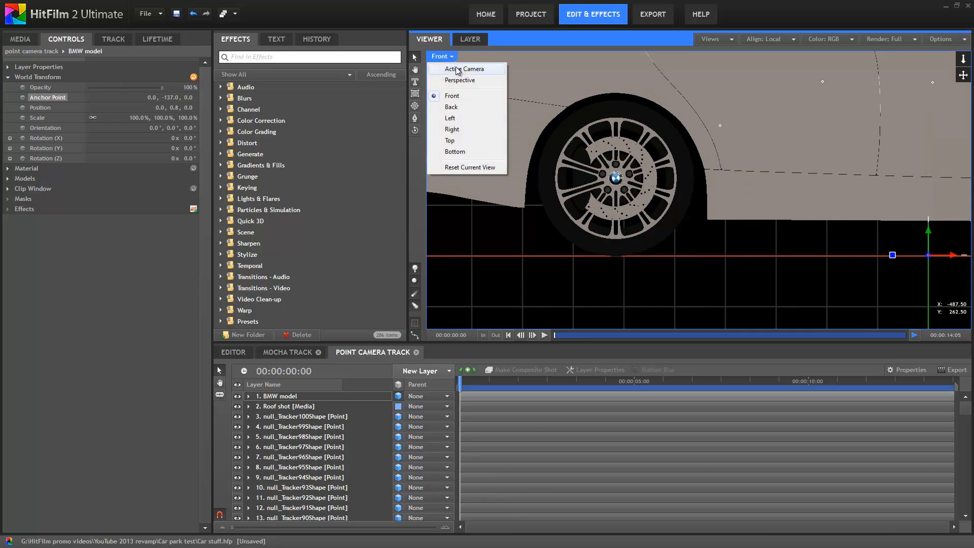
pyautogui.click(457, 67)
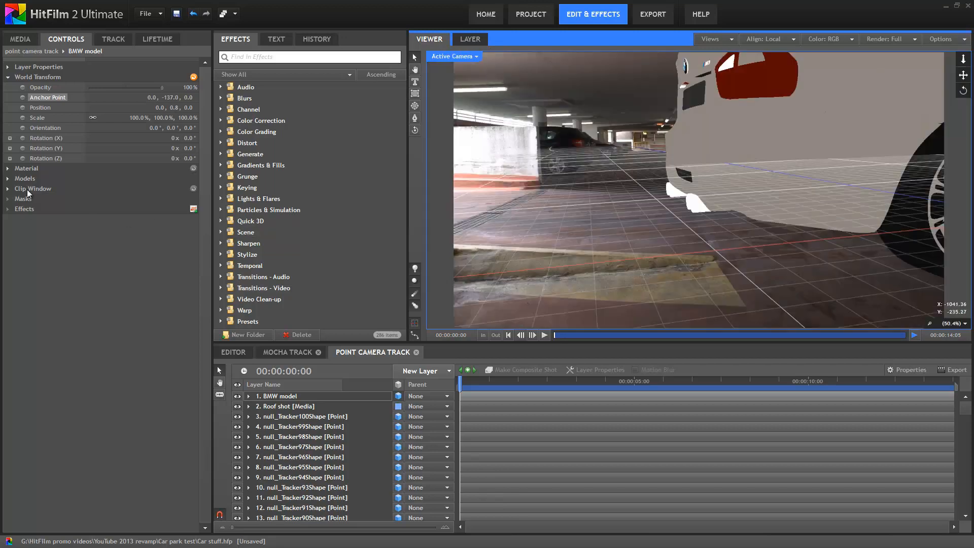
pyautogui.click(42, 78)
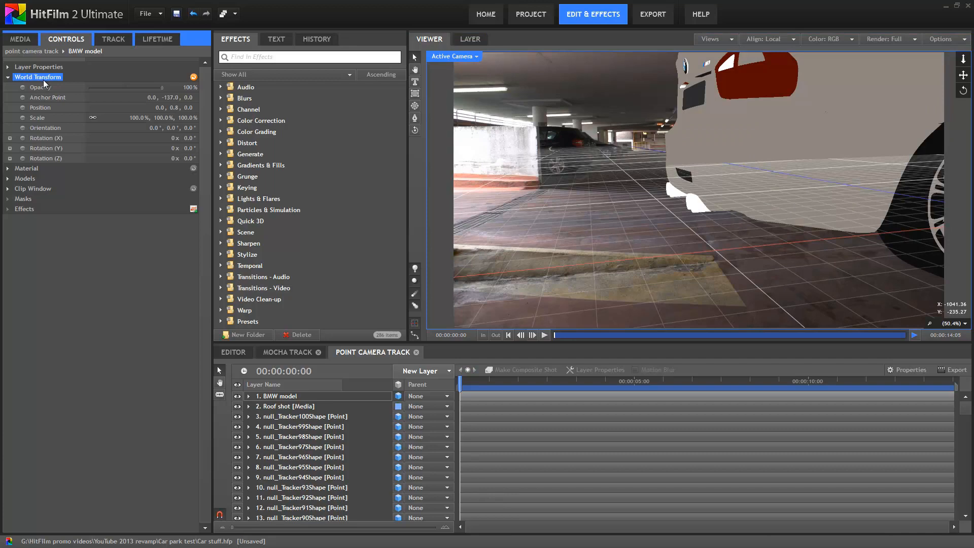
pyautogui.moveTo(189, 108); pyautogui.dragTo(75, 144)
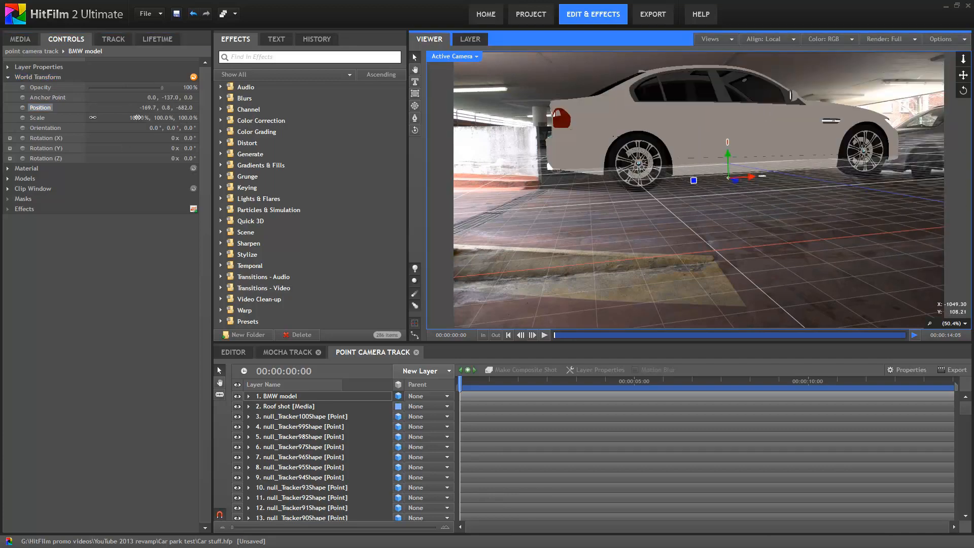
pyautogui.moveTo(138, 117)
pyautogui.mouseDown()
pyautogui.moveTo(121, 123)
pyautogui.moveTo(134, 131)
pyautogui.mouseUp()
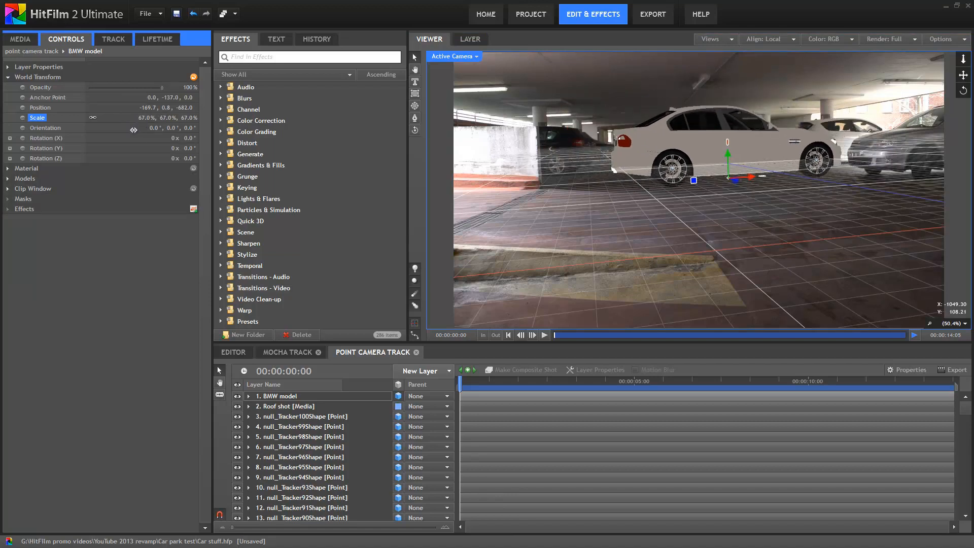
pyautogui.moveTo(737, 181); pyautogui.dragTo(782, 223)
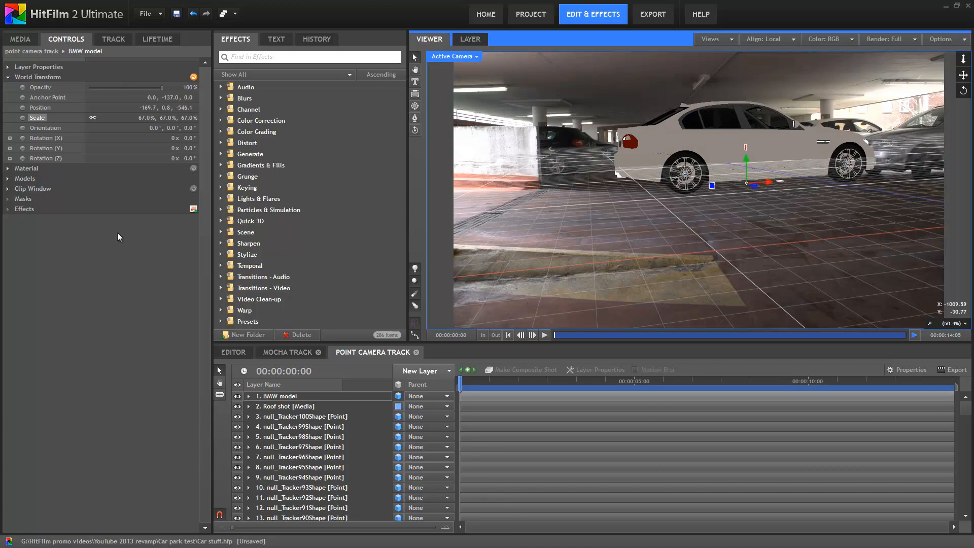
# Turn the car around to a Y orientation of 186° and shift it to about X -240.2, Z -553.3.
pyautogui.click(173, 128)
pyautogui.moveTo(173, 129); pyautogui.dragTo(292, 152)
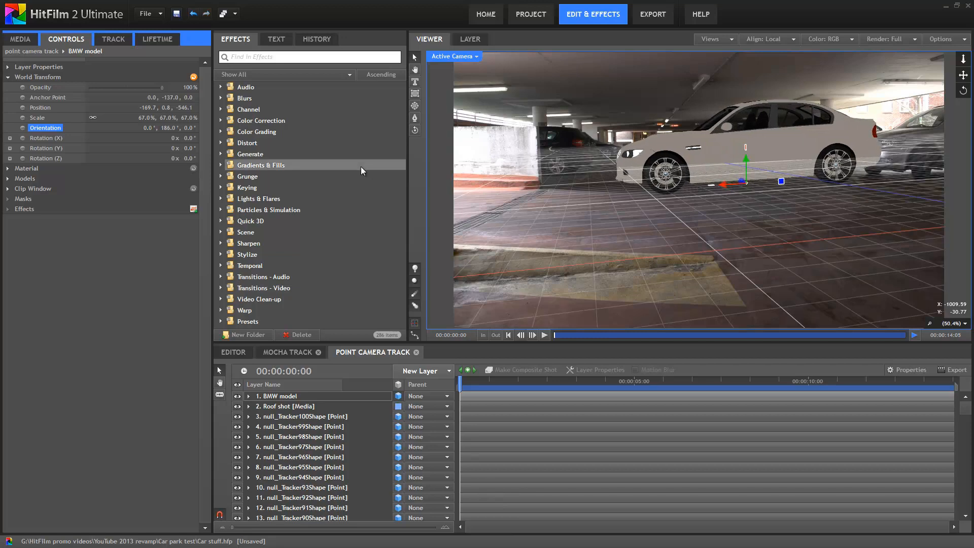
pyautogui.moveTo(707, 188); pyautogui.dragTo(678, 189)
# Angle the car's nose toward the camera at orientation 180°, 18.2°, 180°, reduce its scale to 65%, and scrub the shot to check its placement.
pyautogui.moveTo(460, 384); pyautogui.dragTo(878, 384)
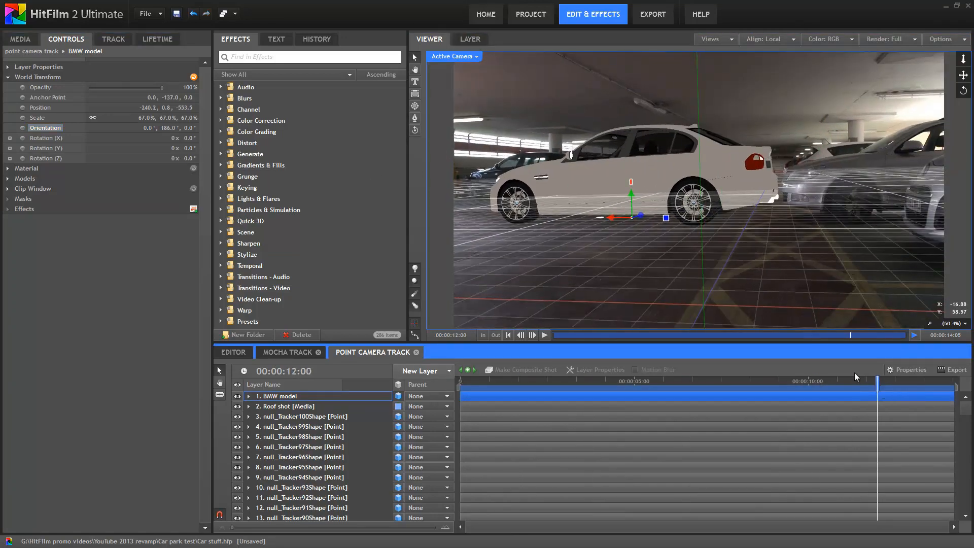
pyautogui.moveTo(610, 220); pyautogui.dragTo(933, 218)
pyautogui.moveTo(147, 118); pyautogui.dragTo(146, 119)
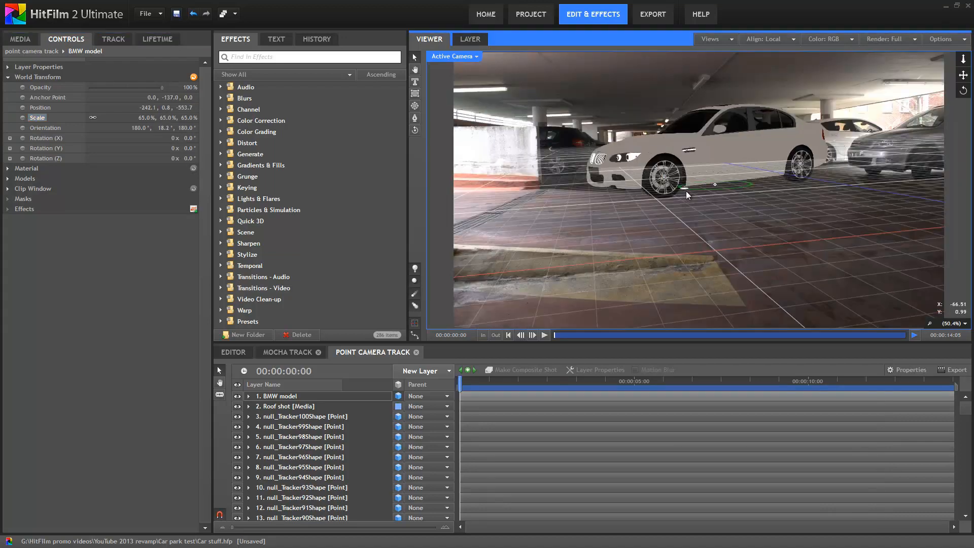
pyautogui.moveTo(687, 191); pyautogui.dragTo(712, 196)
pyautogui.moveTo(460, 386); pyautogui.dragTo(518, 402)
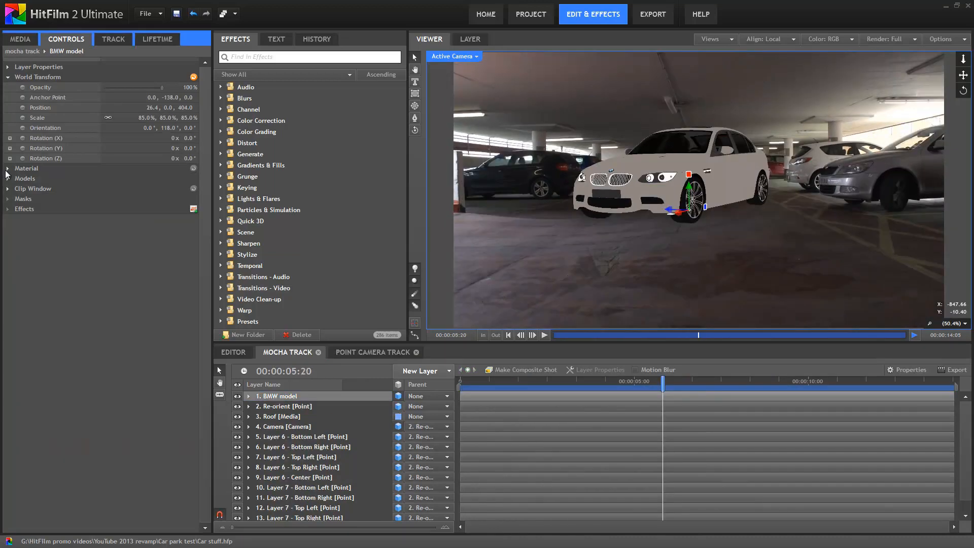
# Enable Ambient Occlusion in the material settings of the BMW model in the mocha track composition.
pyautogui.click(7, 169)
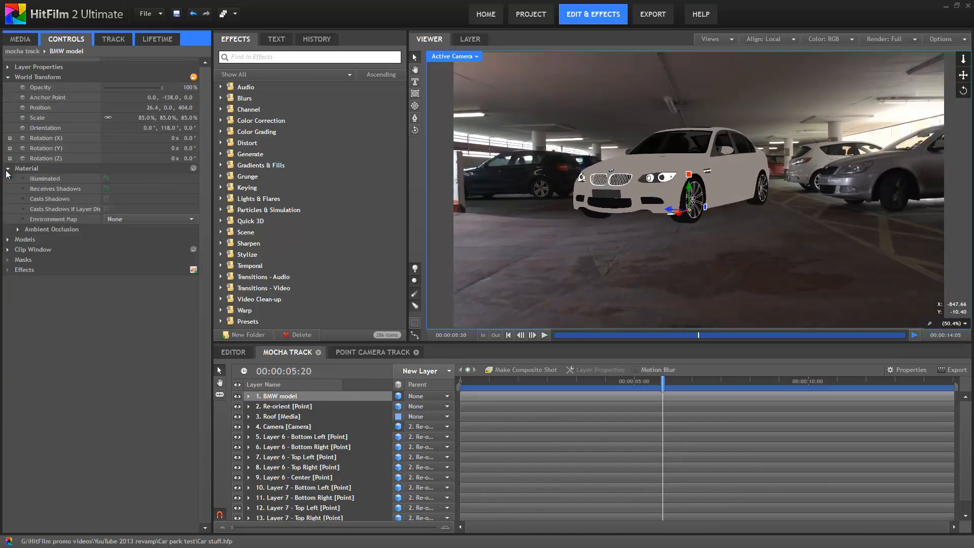
pyautogui.click(18, 230)
pyautogui.click(53, 231)
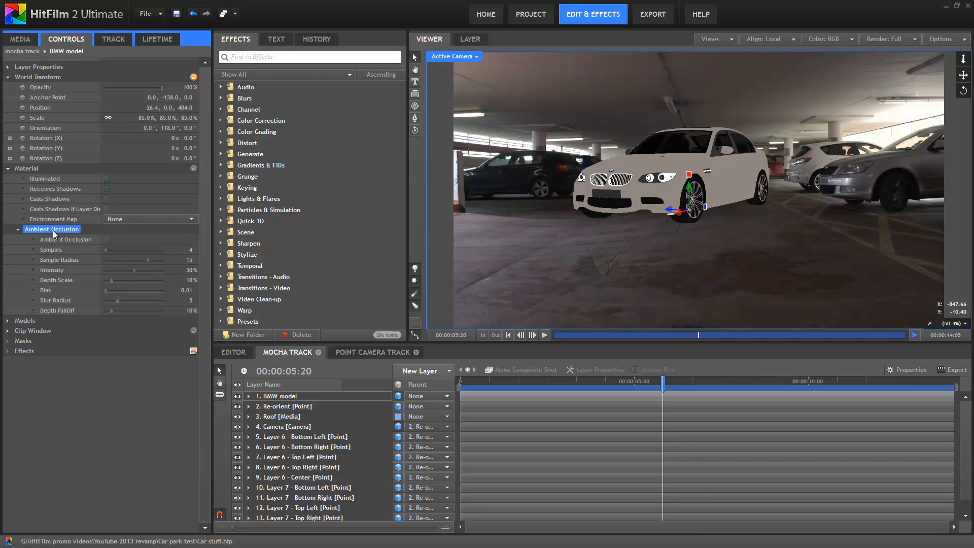
pyautogui.click(107, 239)
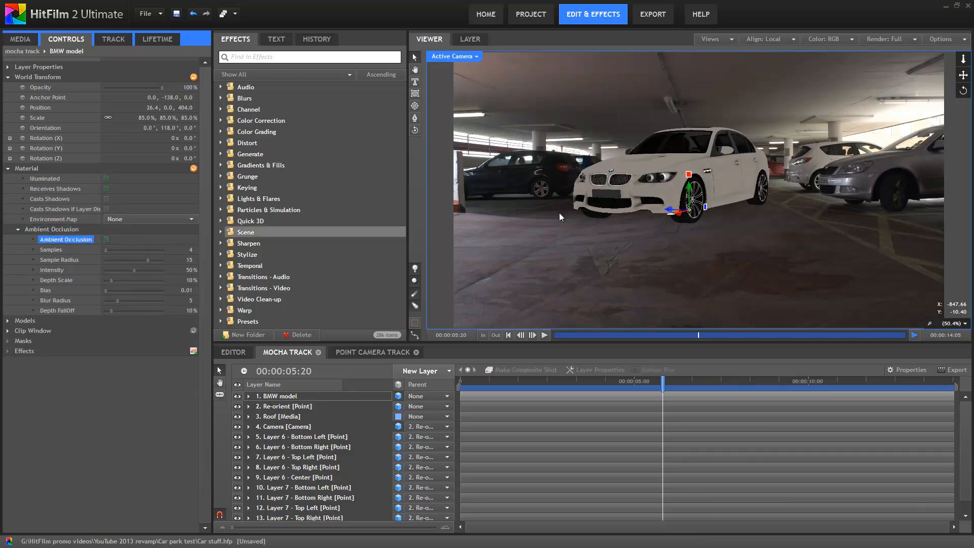
# Compare the car's front end up close with ambient occlusion off and on, and review the whole shot at several frames.
pyautogui.scroll(4, 674, 169)
pyautogui.scroll(1, 674, 169)
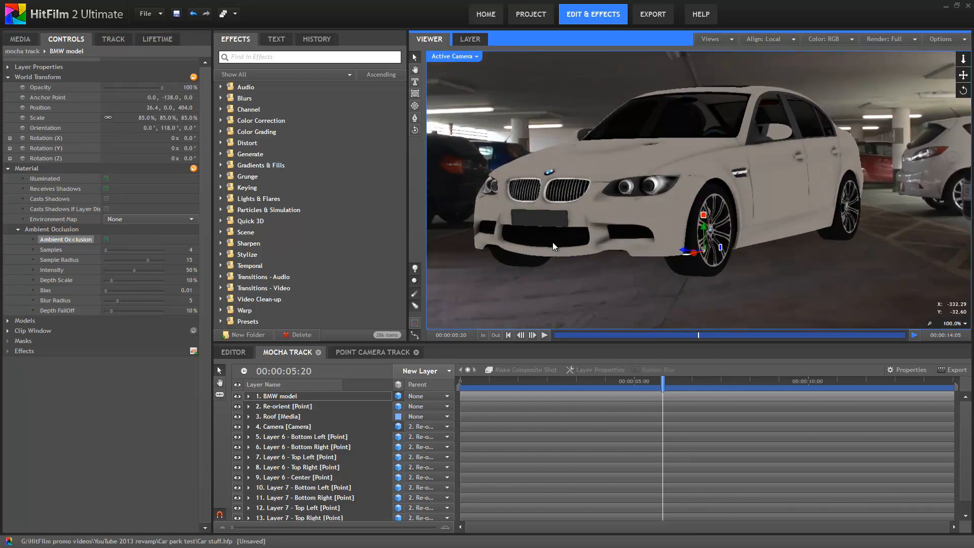
pyautogui.click(107, 240)
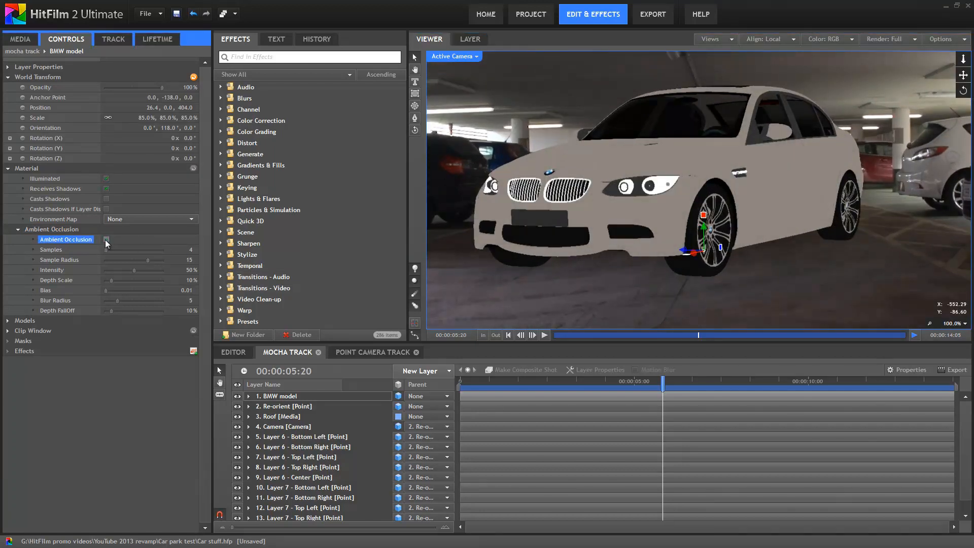
pyautogui.click(107, 240)
pyautogui.click(106, 239)
pyautogui.moveTo(663, 382); pyautogui.dragTo(632, 383)
pyautogui.click(960, 323)
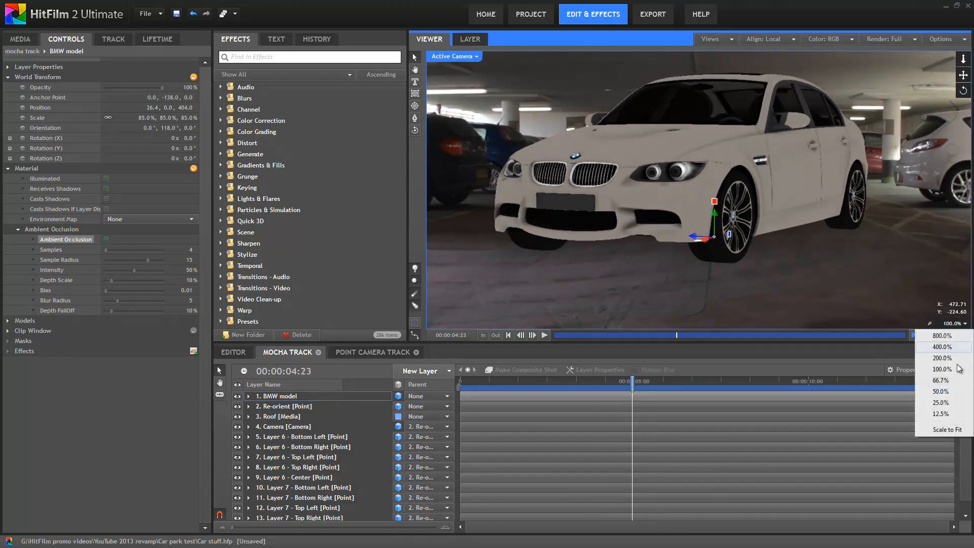
pyautogui.click(952, 429)
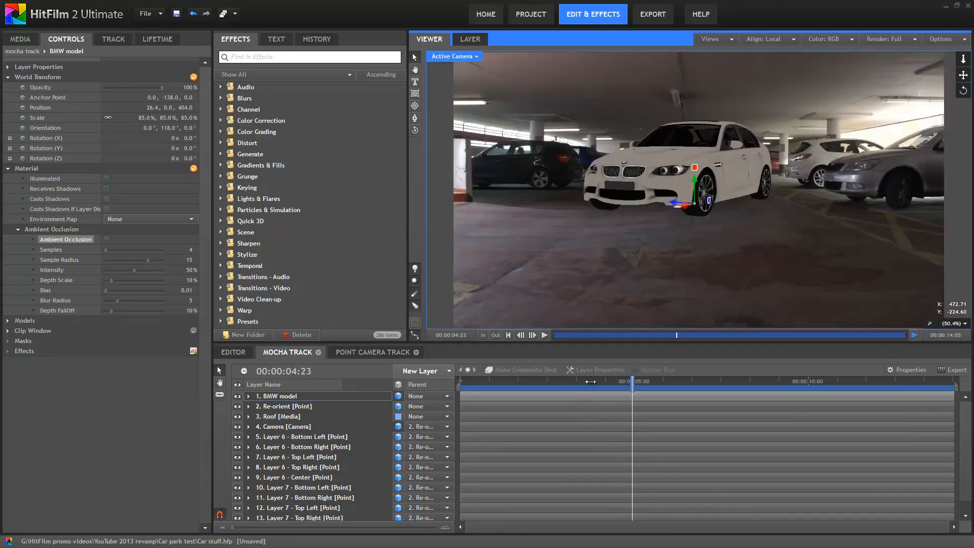
pyautogui.moveTo(590, 382); pyautogui.dragTo(662, 384)
pyautogui.click(120, 410)
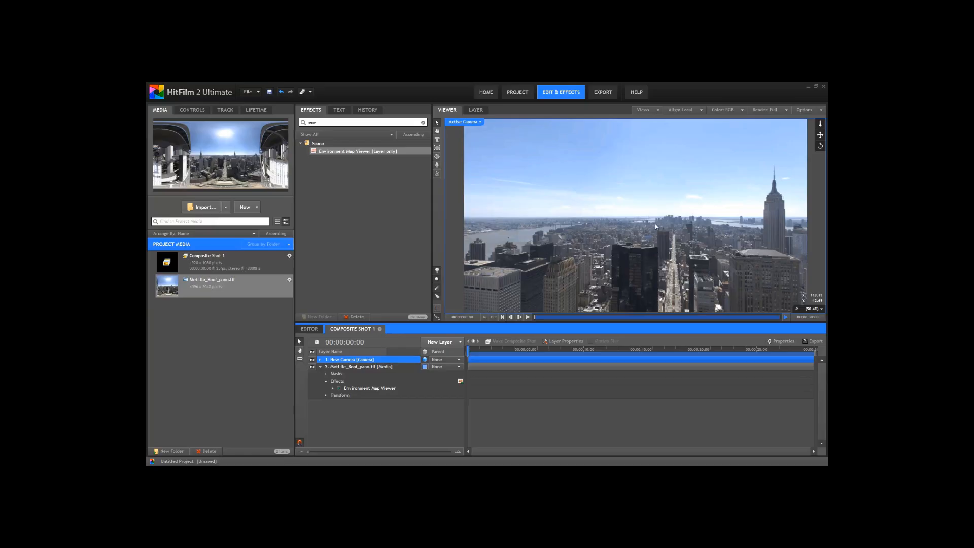
# Look around the MetLife rooftop panorama through the camera with the Environment Map Viewer.
pyautogui.moveTo(655, 310); pyautogui.dragTo(772, 218)
pyautogui.moveTo(834, 217); pyautogui.dragTo(865, 152)
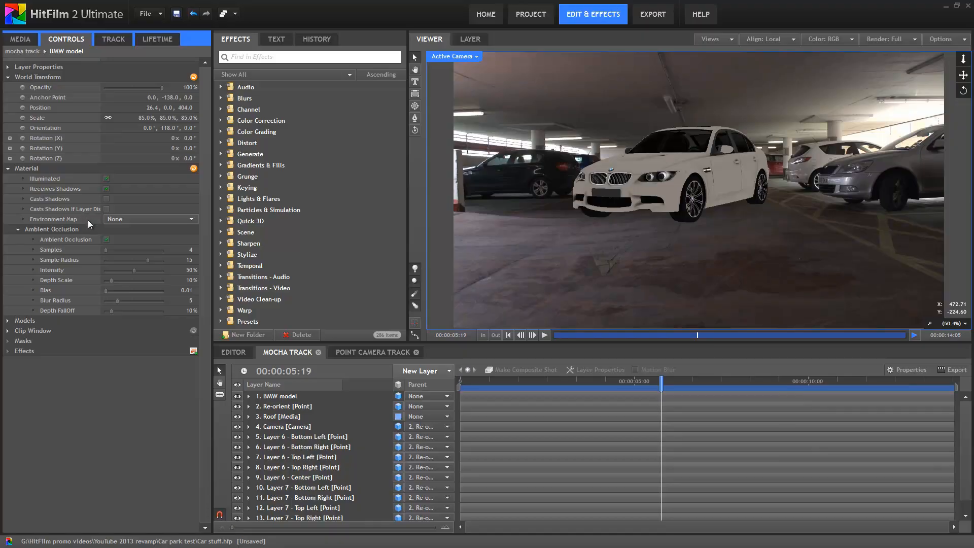
# Set the car's environment map to Use Composite Shot and scrub to 00:00:06:11 to check the reflections.
pyautogui.click(124, 219)
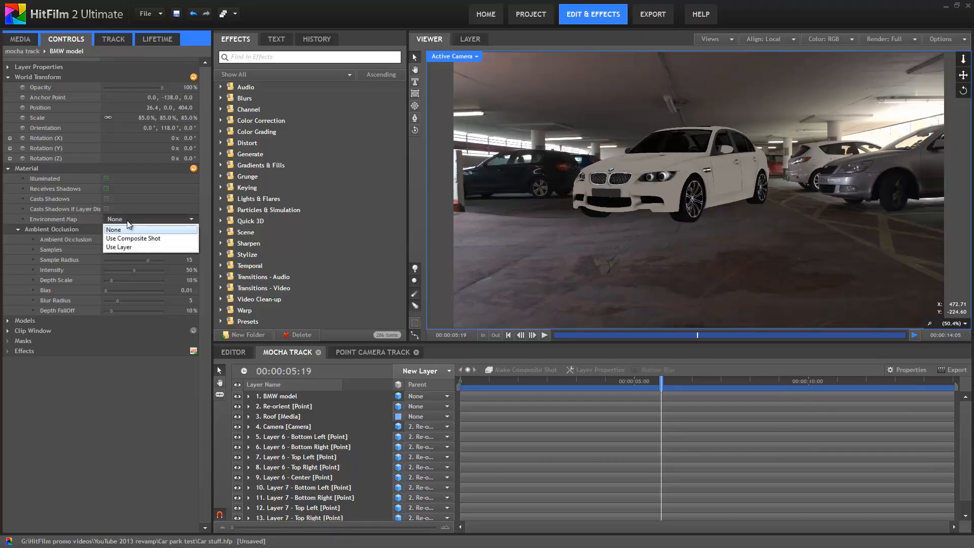
pyautogui.click(133, 239)
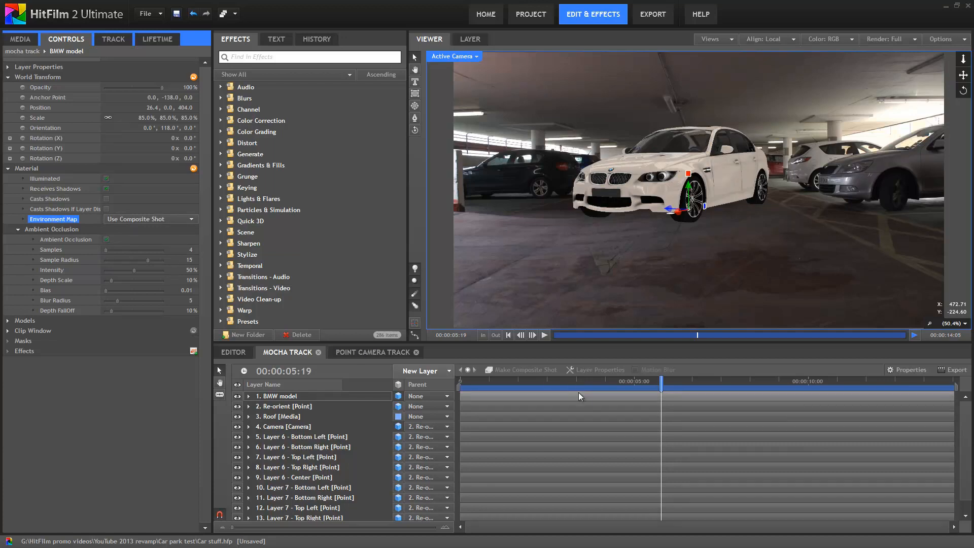
pyautogui.moveTo(589, 388); pyautogui.dragTo(685, 408)
# Hide the BMW model and export the current frame as a PNG image named "car park ENV".
pyautogui.click(237, 396)
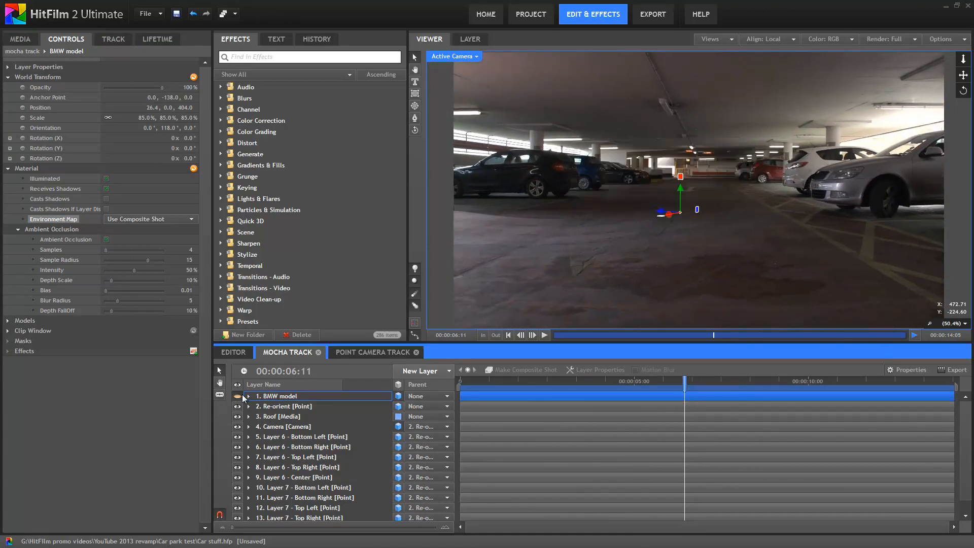
pyautogui.click(941, 39)
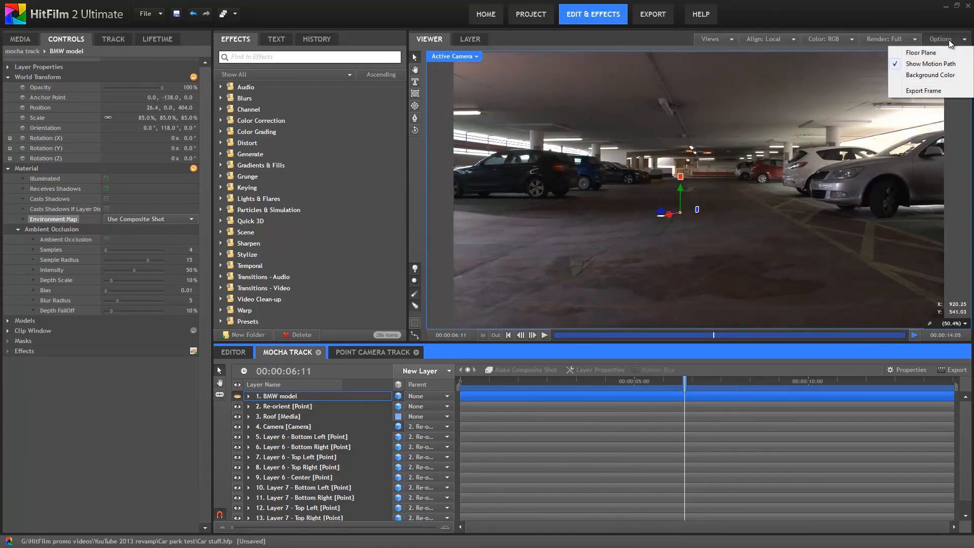
pyautogui.click(941, 91)
pyautogui.doubleClick(118, 389)
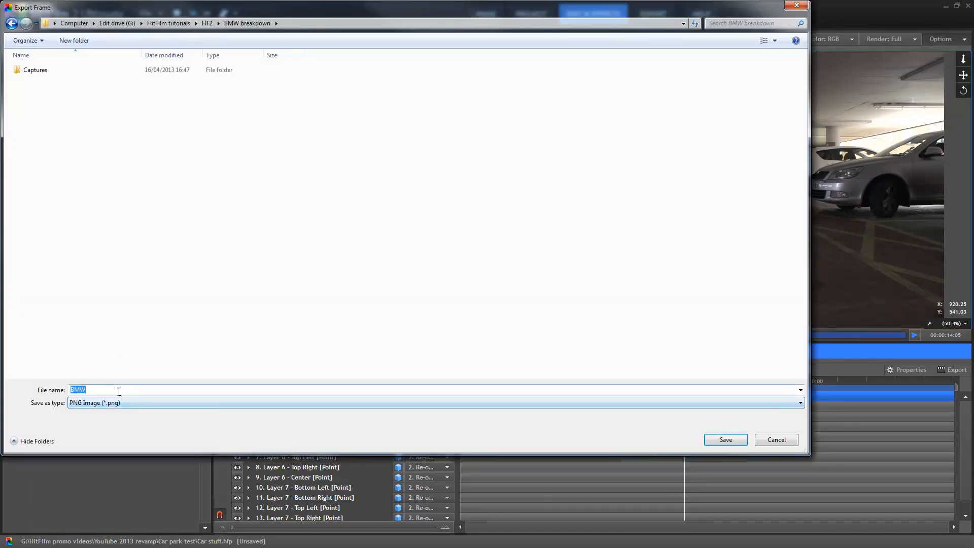
pyautogui.write('car park ENV')
pyautogui.press('Return')
# Import car park ENV.png and add it to the mocha track composition directly below the Roof layer.
pyautogui.click(22, 39)
pyautogui.click(76, 177)
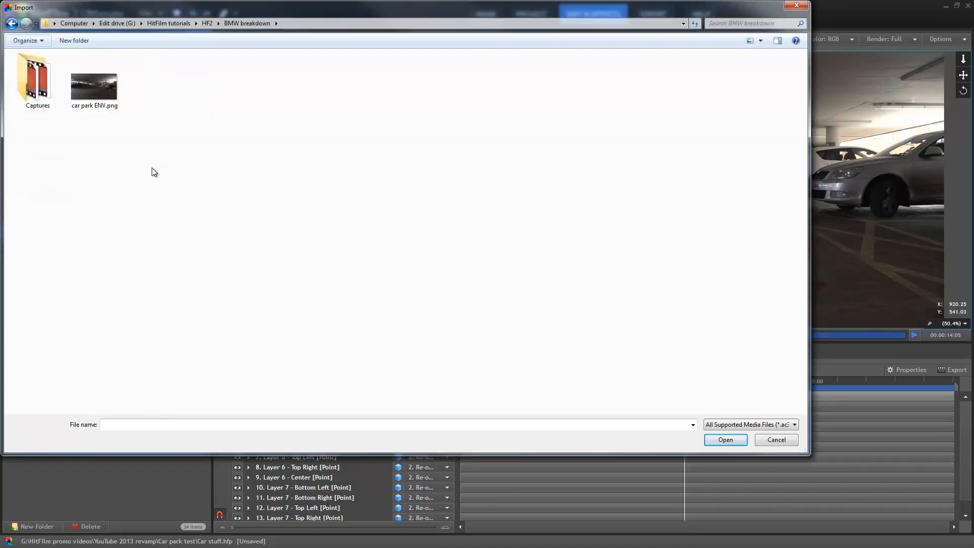
pyautogui.click(99, 105)
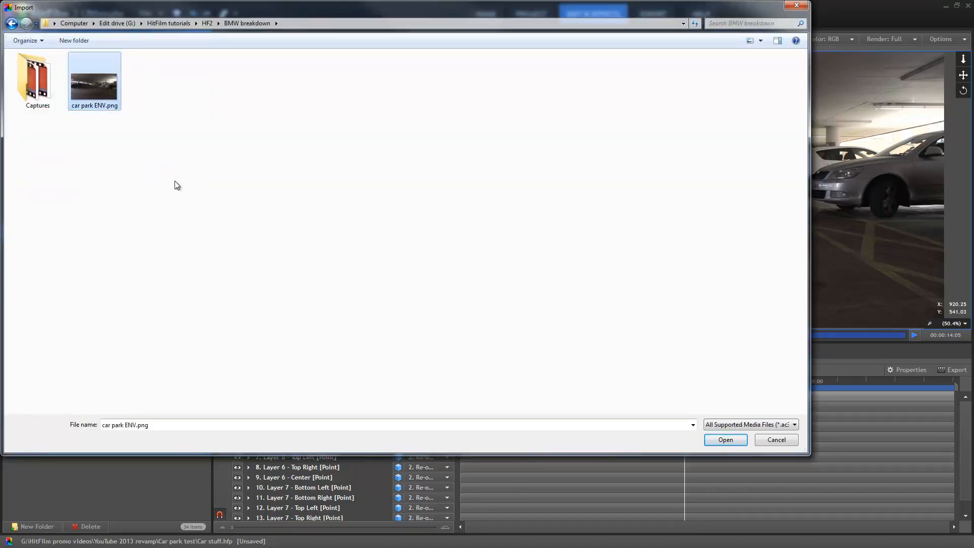
pyautogui.click(725, 440)
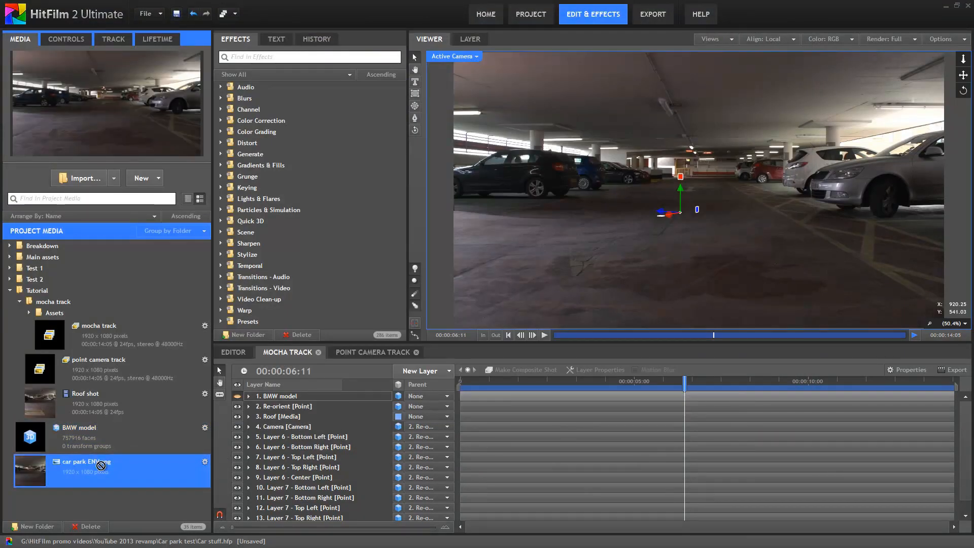
pyautogui.moveTo(101, 466); pyautogui.dragTo(302, 427)
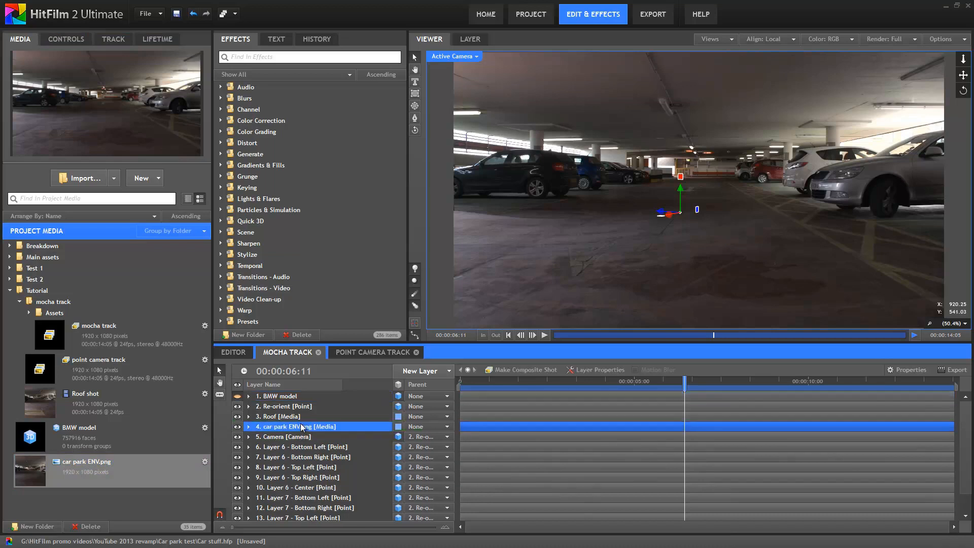
# Set the BMW model's environment map to Use Layer with car park ENV.png and scrub to 00:00:06:01 to check the reflections.
pyautogui.click(277, 397)
pyautogui.click(152, 219)
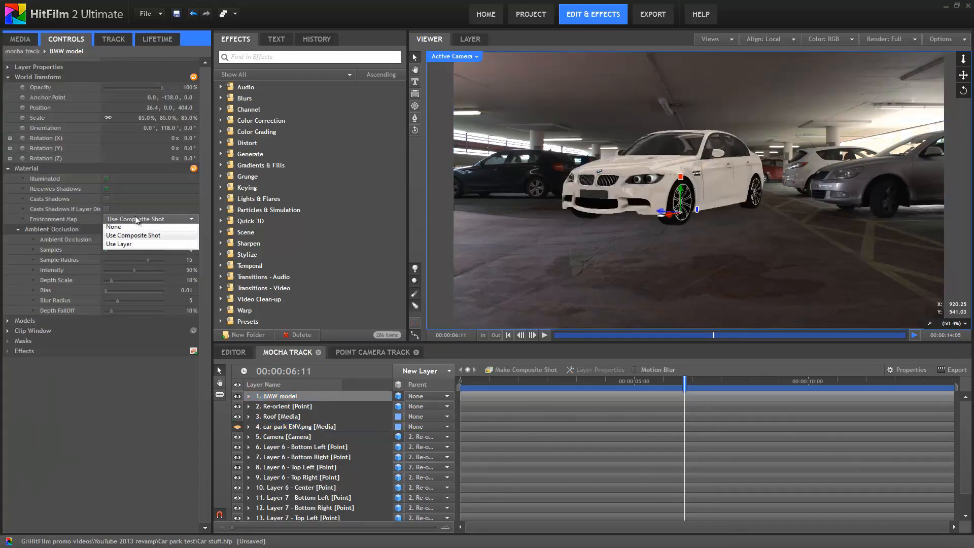
pyautogui.click(127, 245)
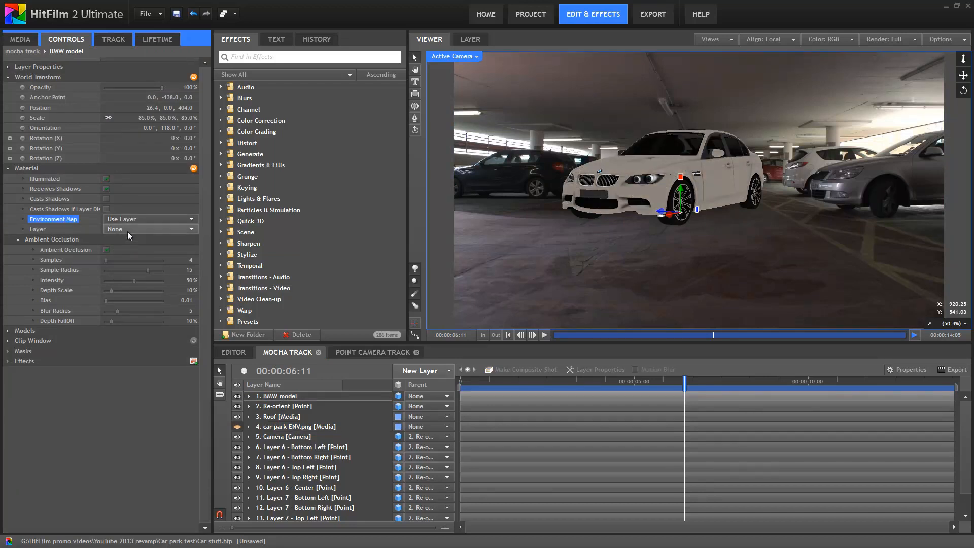
pyautogui.click(127, 230)
pyautogui.click(135, 260)
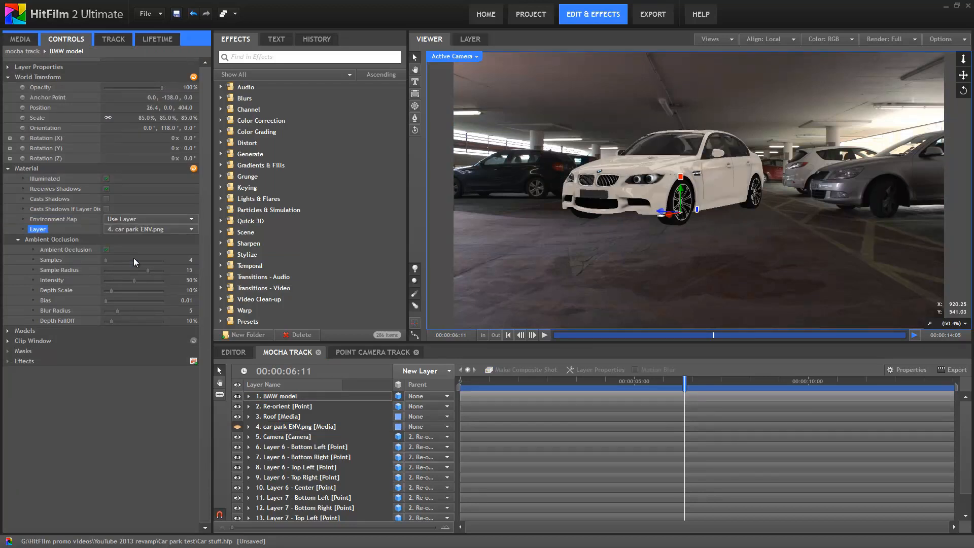
pyautogui.moveTo(637, 381); pyautogui.dragTo(668, 408)
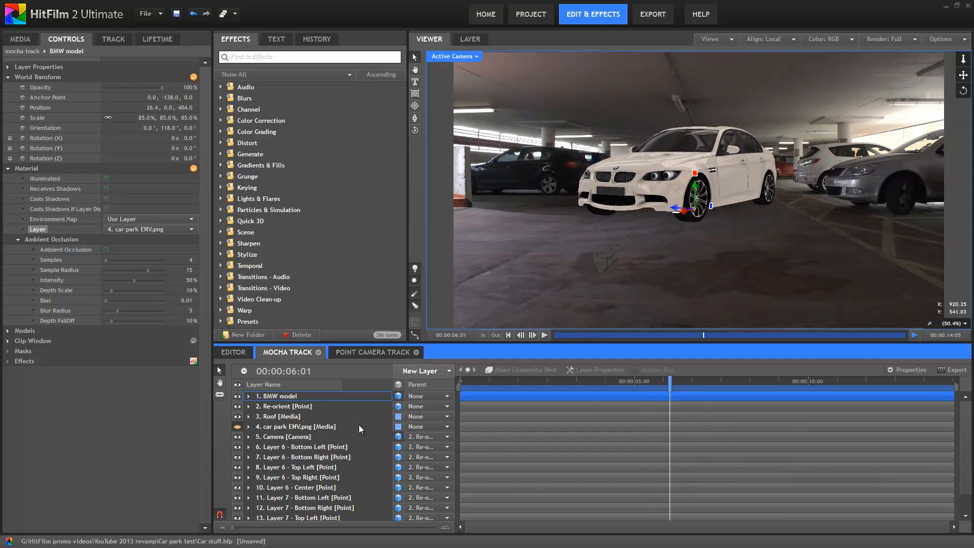
# Convert the car park ENV.png layer into its own composite shot and make the image visible inside it.
pyautogui.click(324, 428)
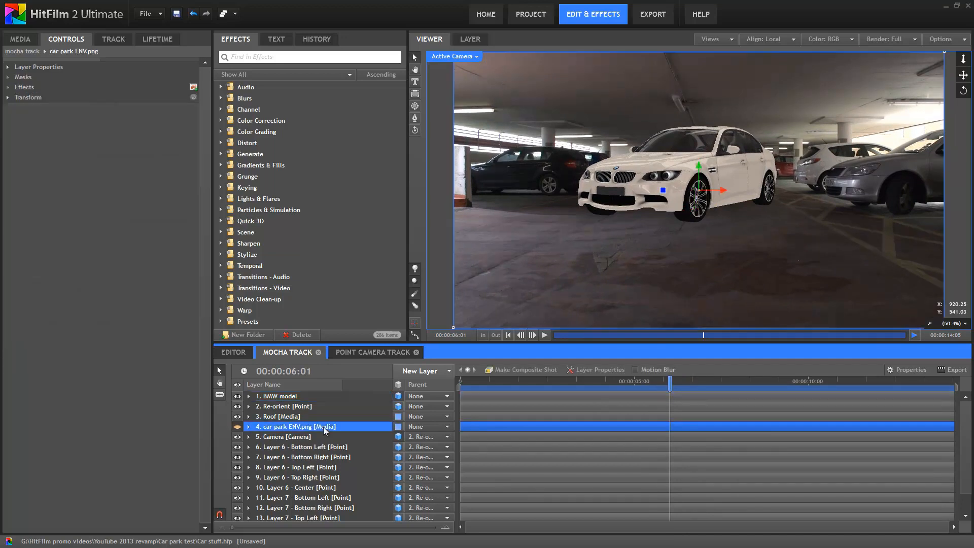
pyautogui.click(519, 370)
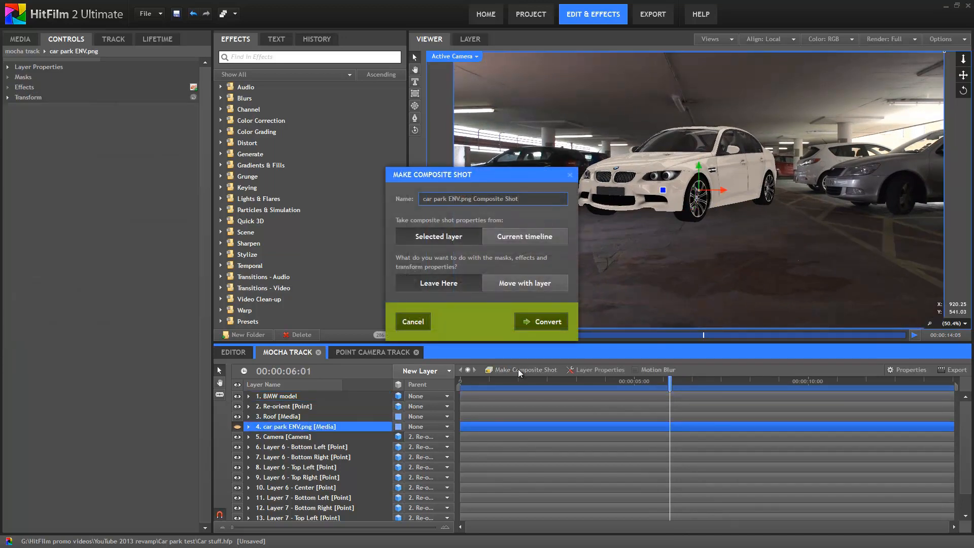
pyautogui.click(546, 323)
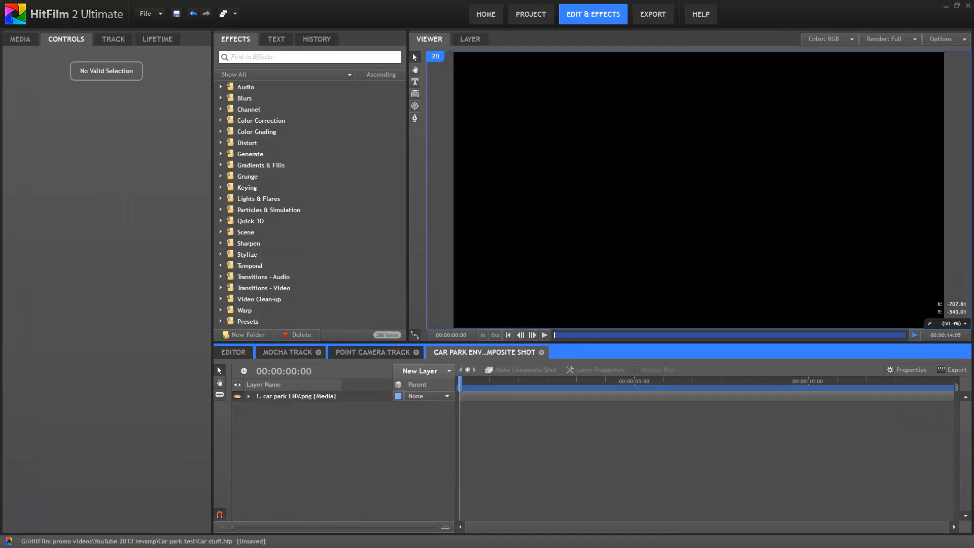
pyautogui.click(237, 397)
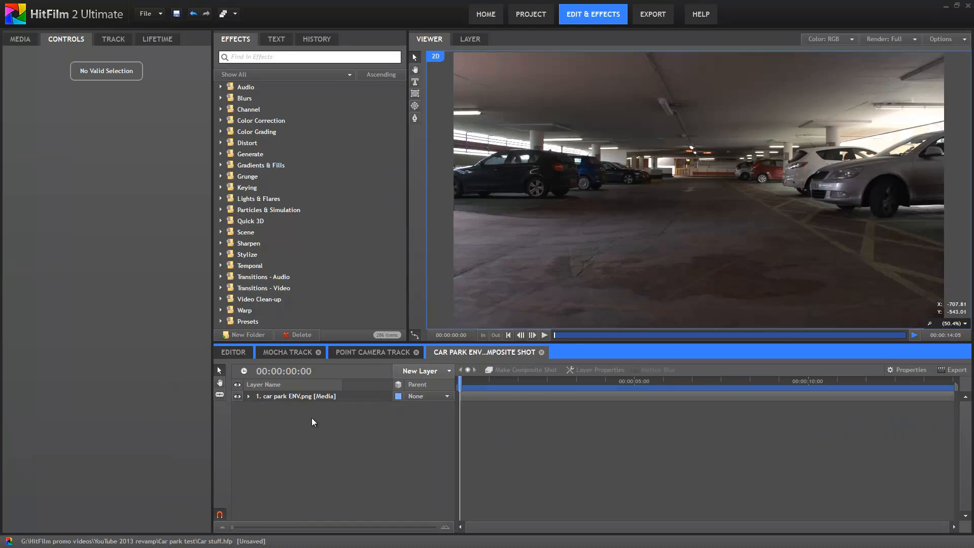
# Add a Blur effect to the car park ENV.png layer with a radius of 9 px.
pyautogui.click(304, 58)
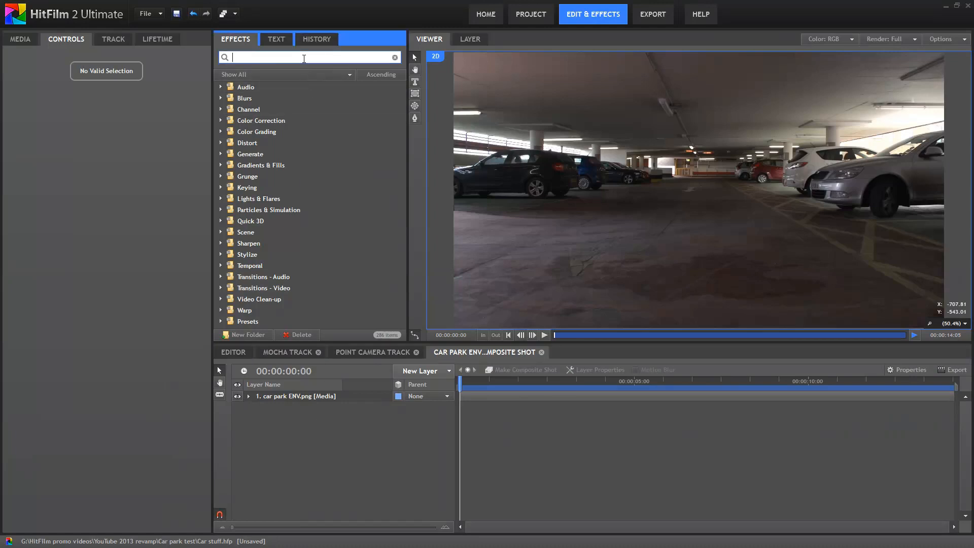
pyautogui.write('blur')
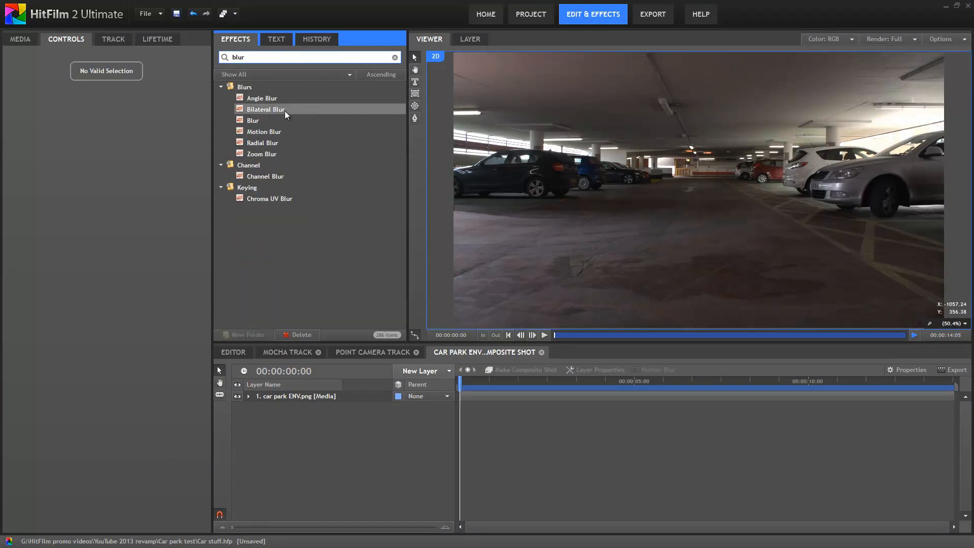
pyautogui.moveTo(264, 120); pyautogui.dragTo(337, 398)
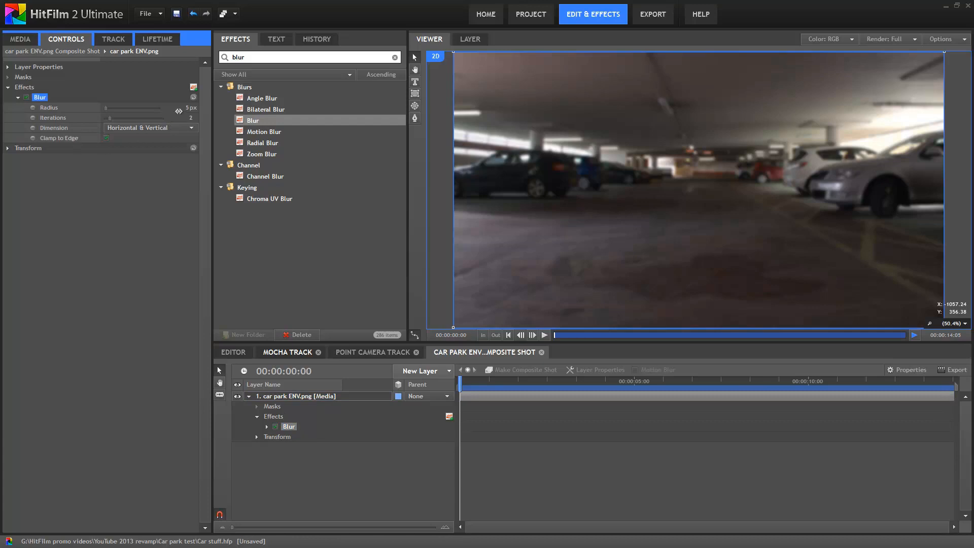
pyautogui.moveTo(190, 108); pyautogui.dragTo(190, 108)
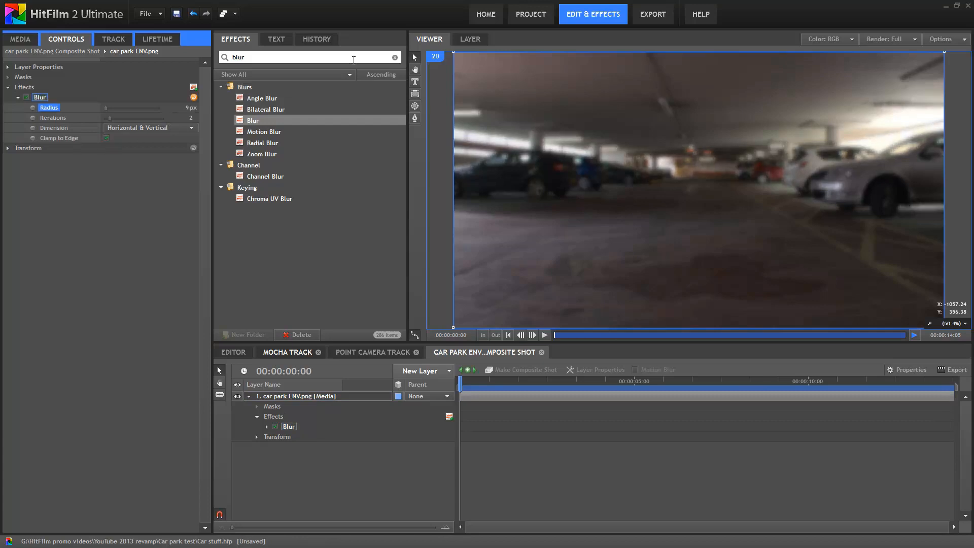
# Add Brightness & Contrast to car park ENV.png with brightness 18 and contrast 46, and return to the mocha track composition.
pyautogui.moveTo(358, 56); pyautogui.dragTo(169, 52)
pyautogui.write('contr')
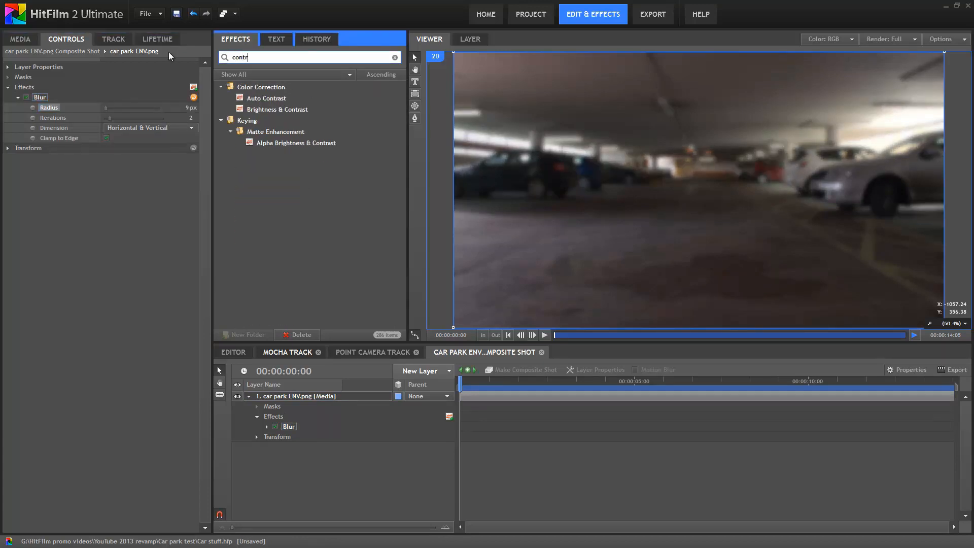
pyautogui.moveTo(237, 110); pyautogui.dragTo(85, 140)
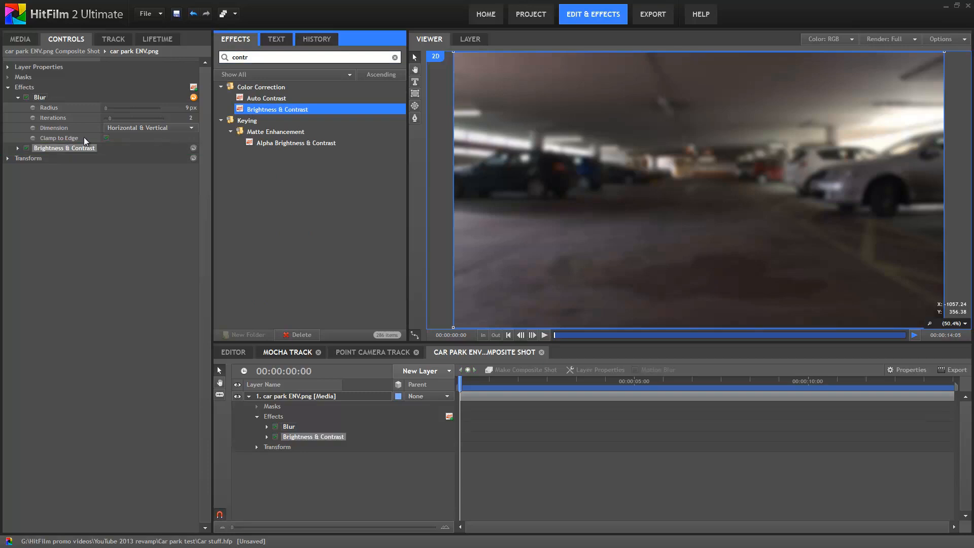
pyautogui.click(17, 148)
pyautogui.moveTo(135, 169)
pyautogui.mouseDown()
pyautogui.moveTo(138, 157)
pyautogui.moveTo(147, 169)
pyautogui.moveTo(138, 160)
pyautogui.mouseUp()
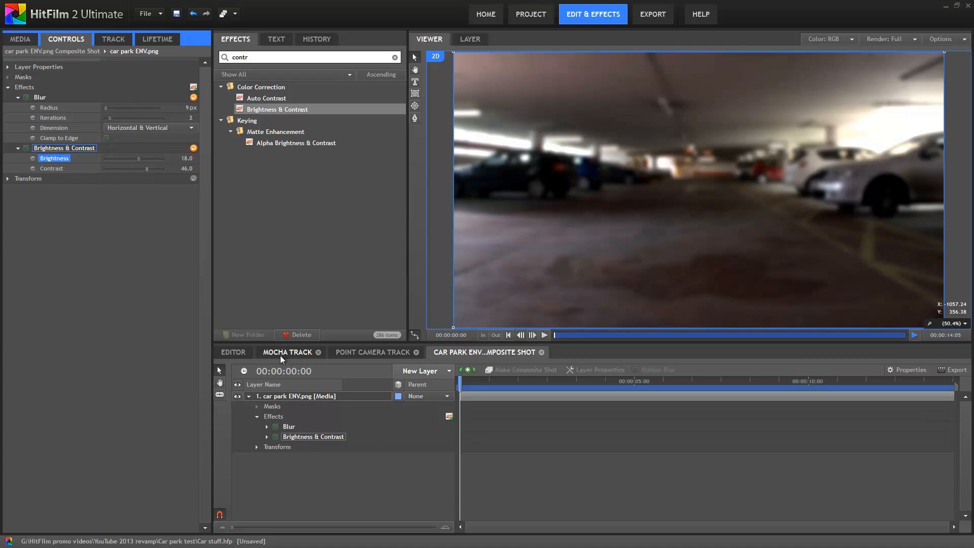
pyautogui.click(280, 353)
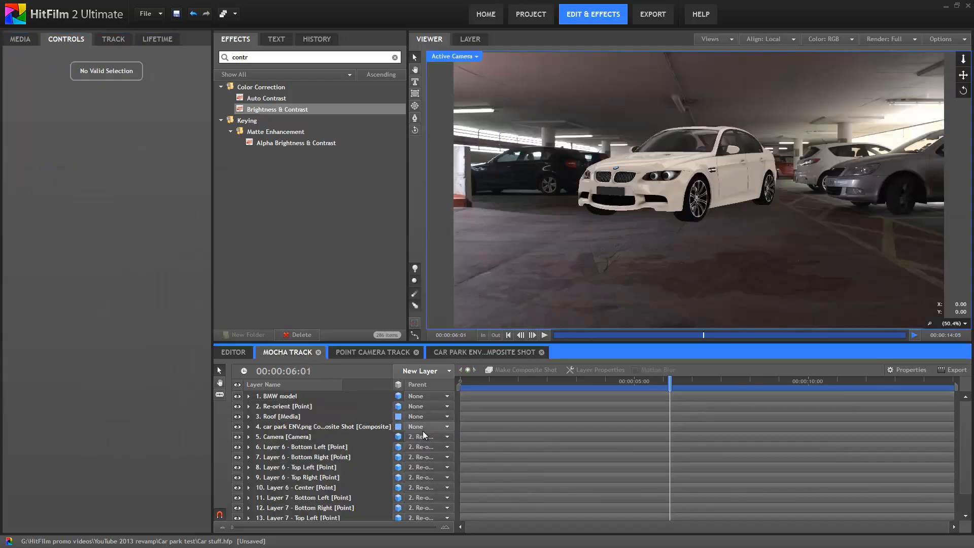
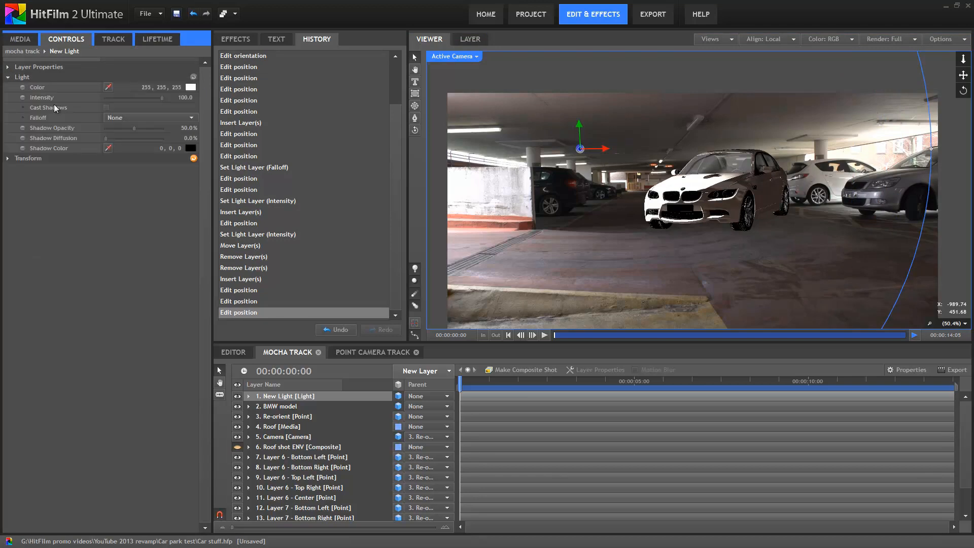
# Set the new light's falloff to Curve and adjust its position under the ceiling beside the BMW.
pyautogui.click(152, 120)
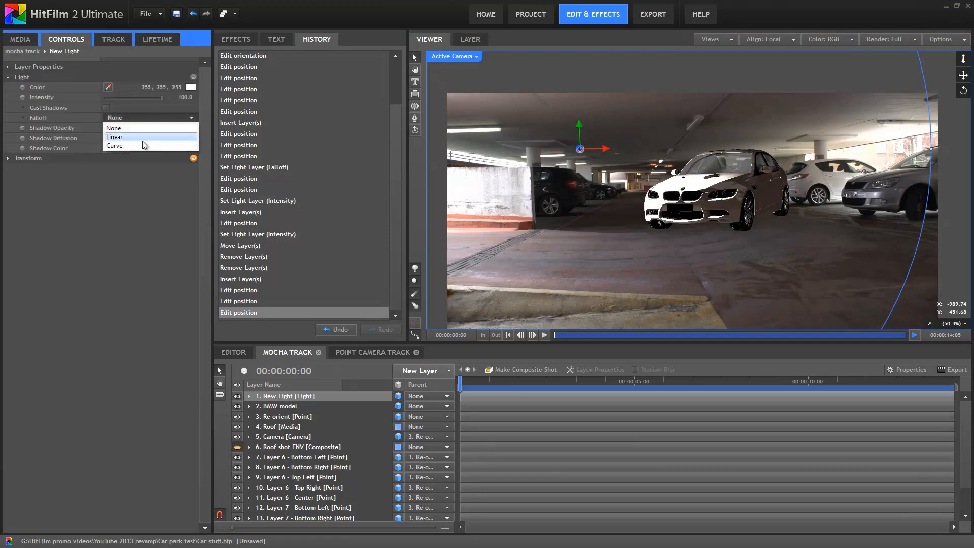
pyautogui.click(142, 145)
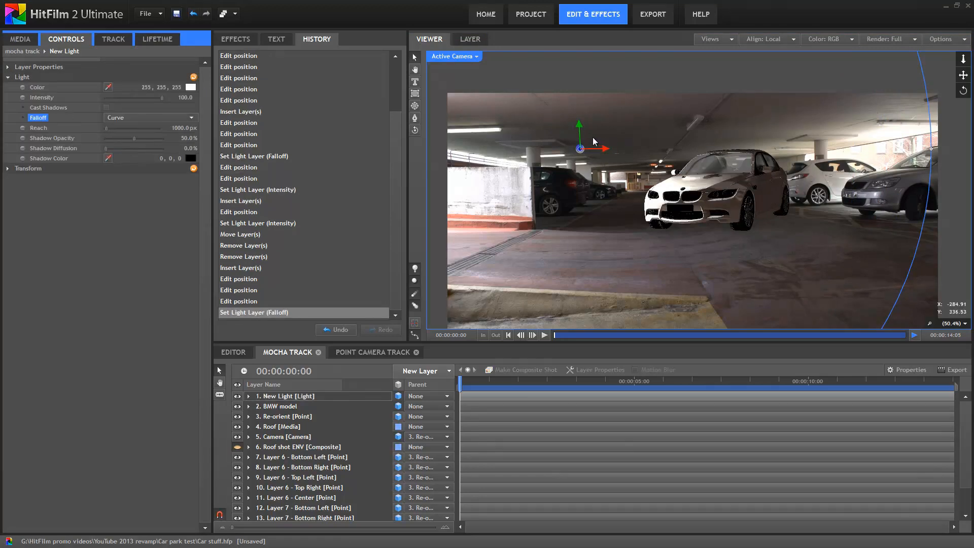
pyautogui.moveTo(604, 148); pyautogui.dragTo(557, 142)
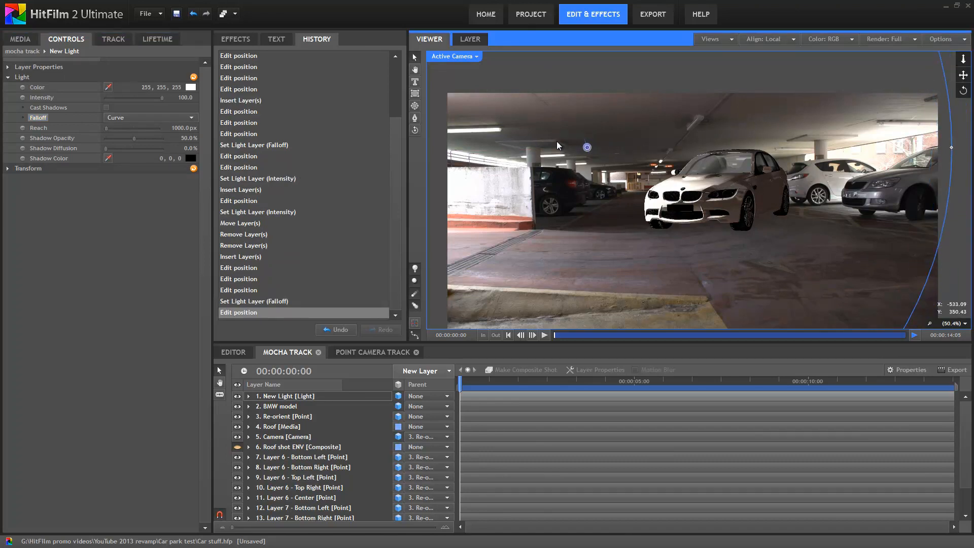
pyautogui.click(556, 141)
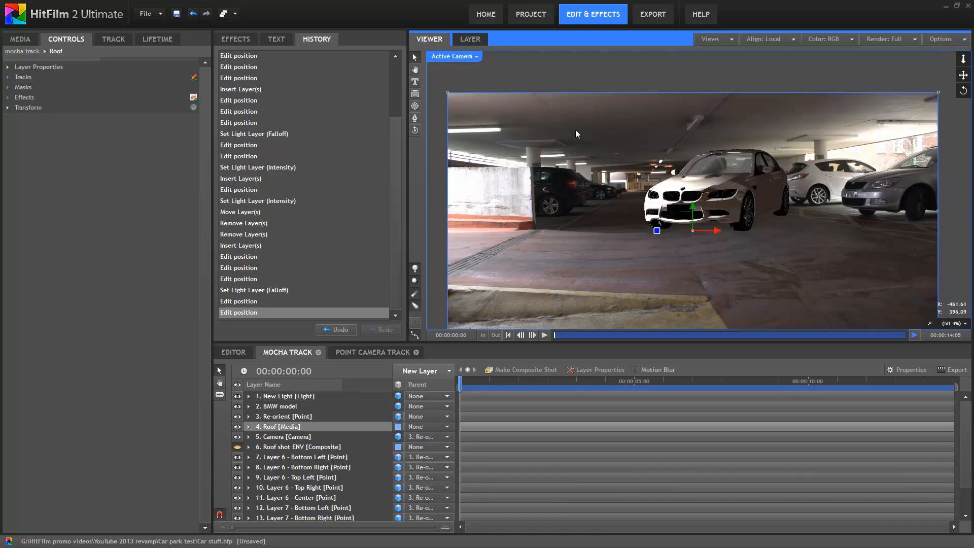
# Fine-tune the light's height and reduce its intensity to 58.
pyautogui.click(281, 397)
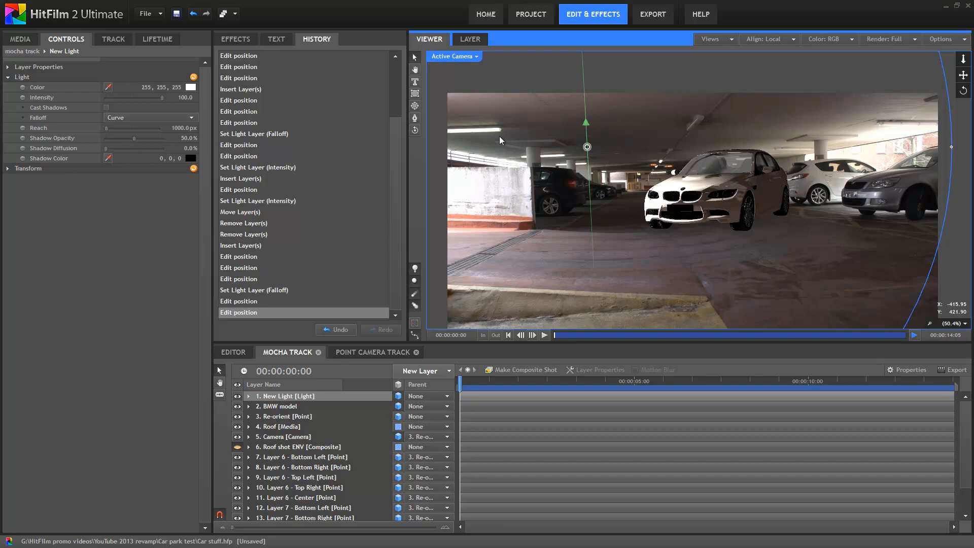
pyautogui.moveTo(499, 136); pyautogui.dragTo(487, 134)
pyautogui.moveTo(164, 98); pyautogui.dragTo(140, 101)
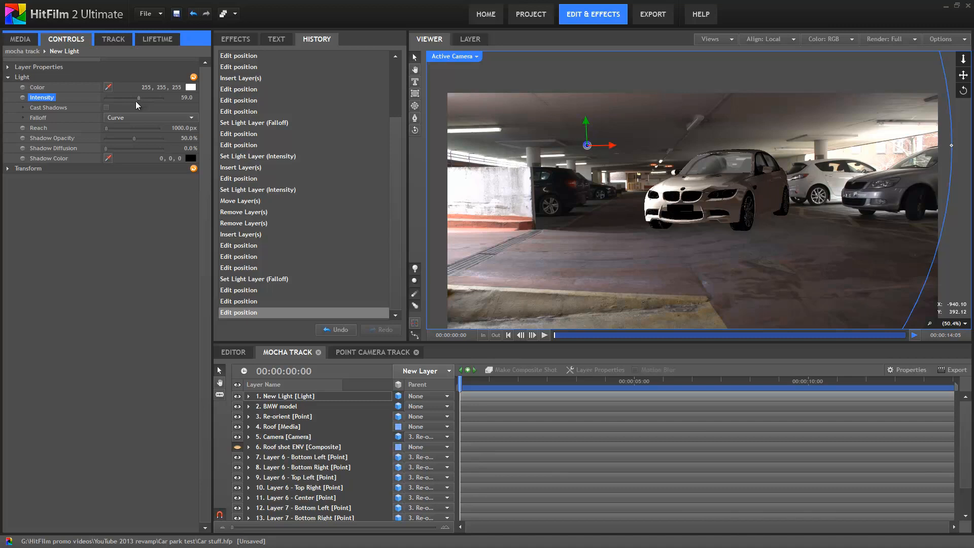
# Add a second light and move it to the opposite side of the BMW, above the silver parked car.
pyautogui.click(426, 371)
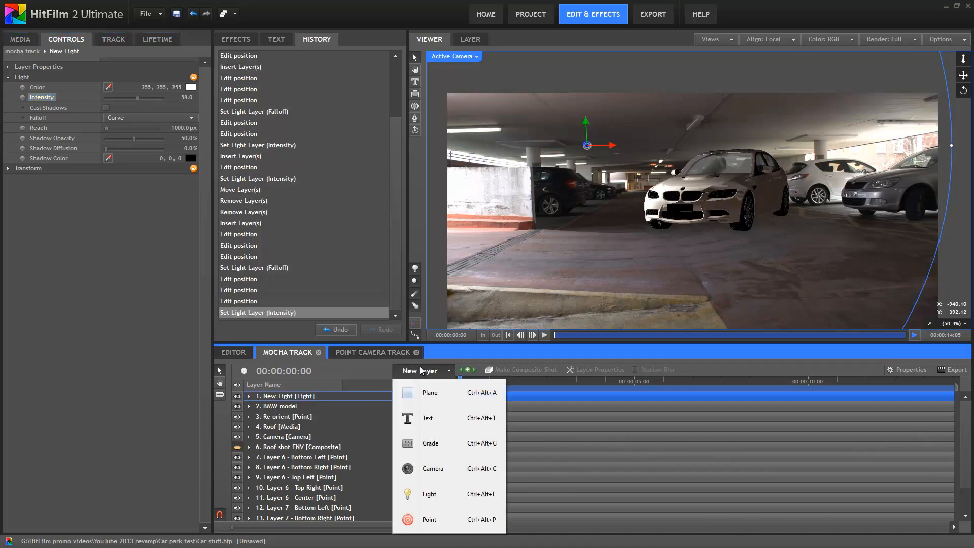
pyautogui.click(424, 489)
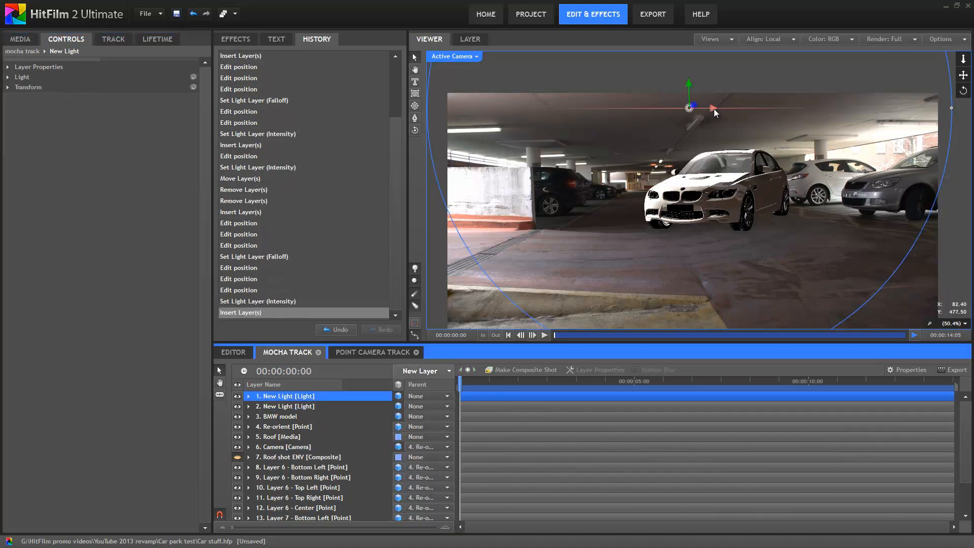
pyautogui.click(714, 109)
pyautogui.moveTo(745, 115); pyautogui.dragTo(938, 126)
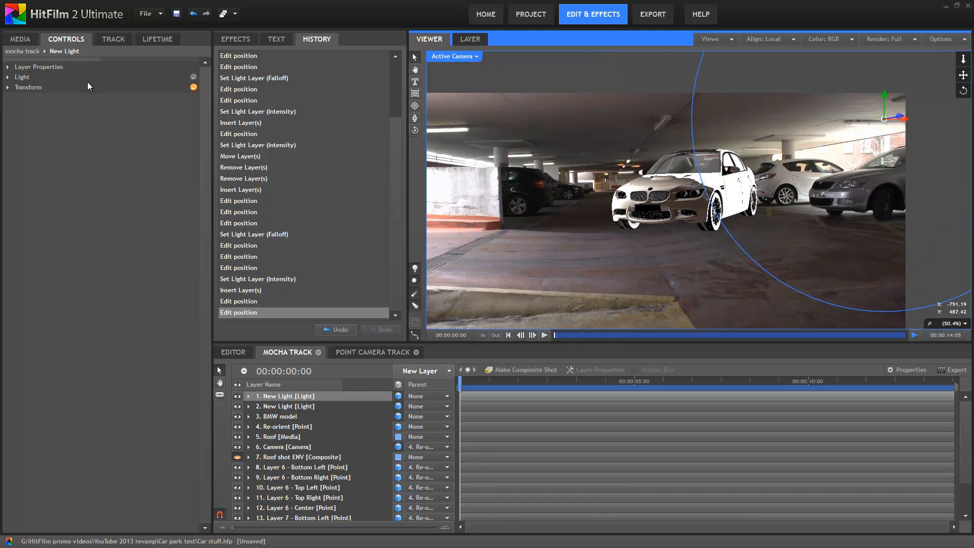
# Lower the second light's intensity and toggle the lights in the viewer to compare the car with and without lighting.
pyautogui.click(7, 77)
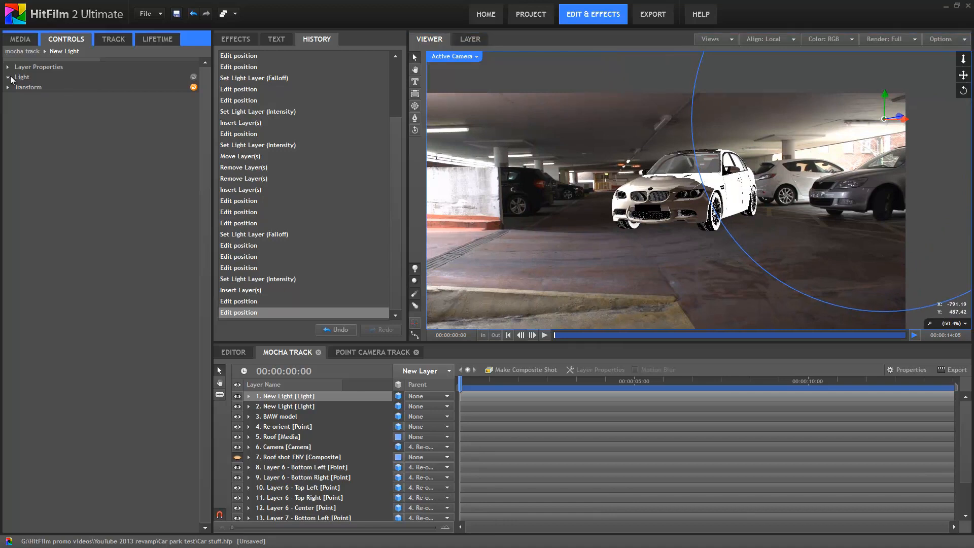
pyautogui.moveTo(104, 99); pyautogui.dragTo(109, 102)
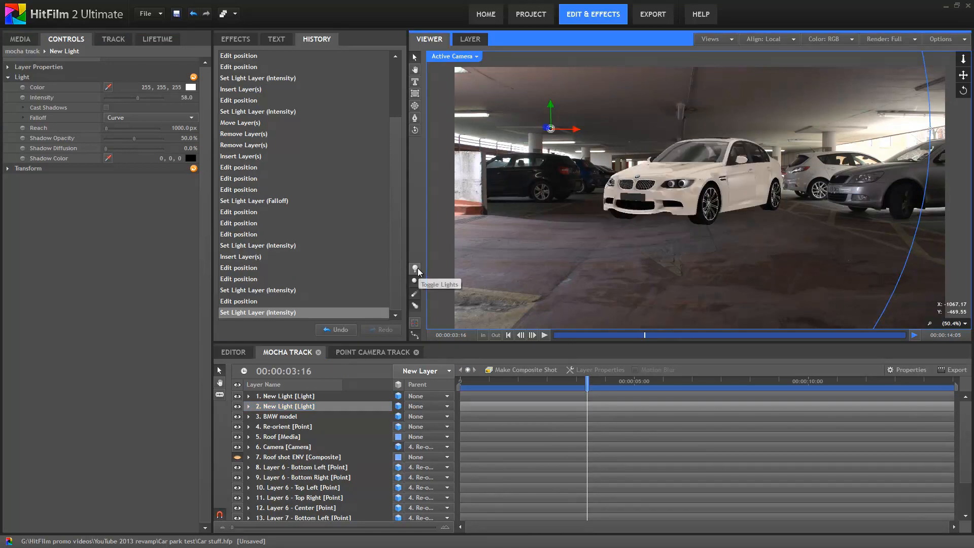
pyautogui.click(417, 269)
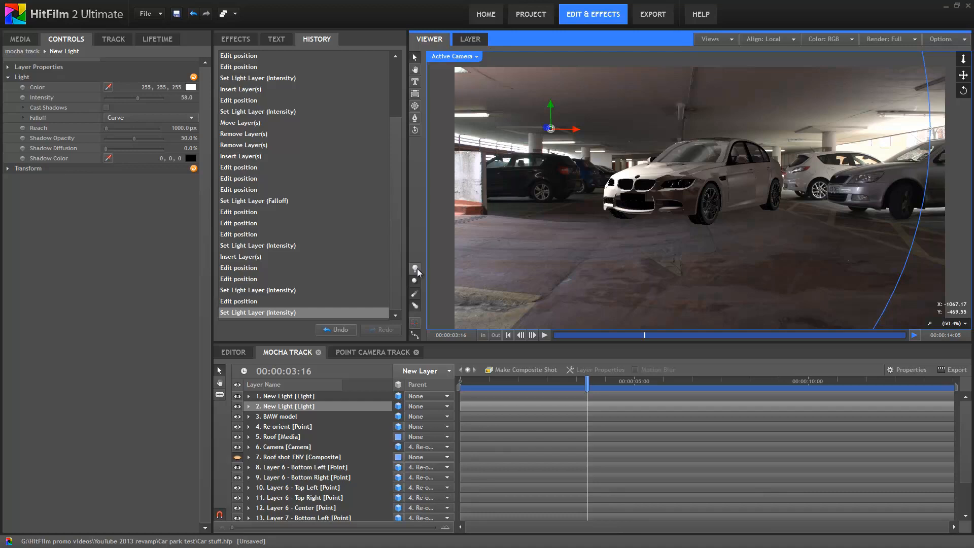
pyautogui.click(417, 269)
# Create a white plane named "Shadow catcher" with a width and height of 2000.
pyautogui.click(420, 371)
pyautogui.click(422, 394)
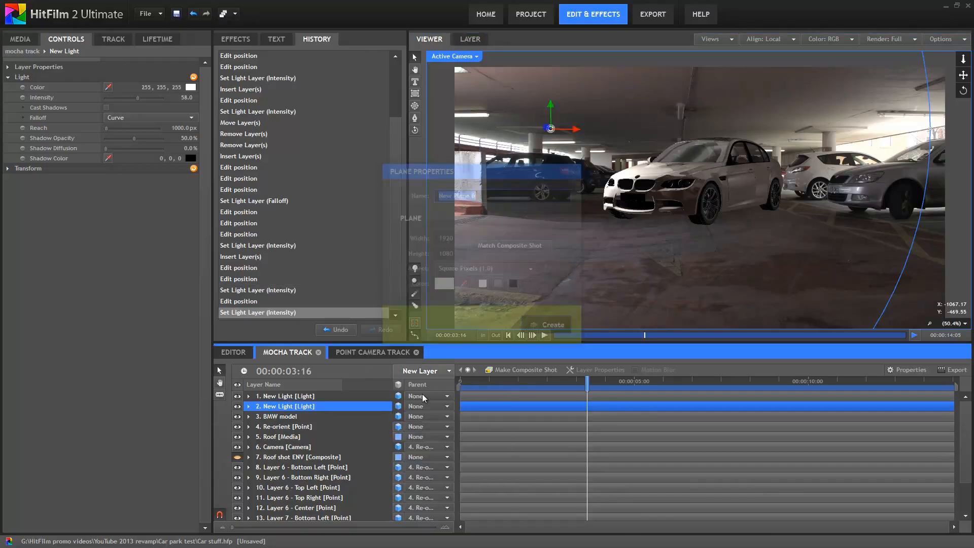
pyautogui.click(462, 242)
pyautogui.write('2000')
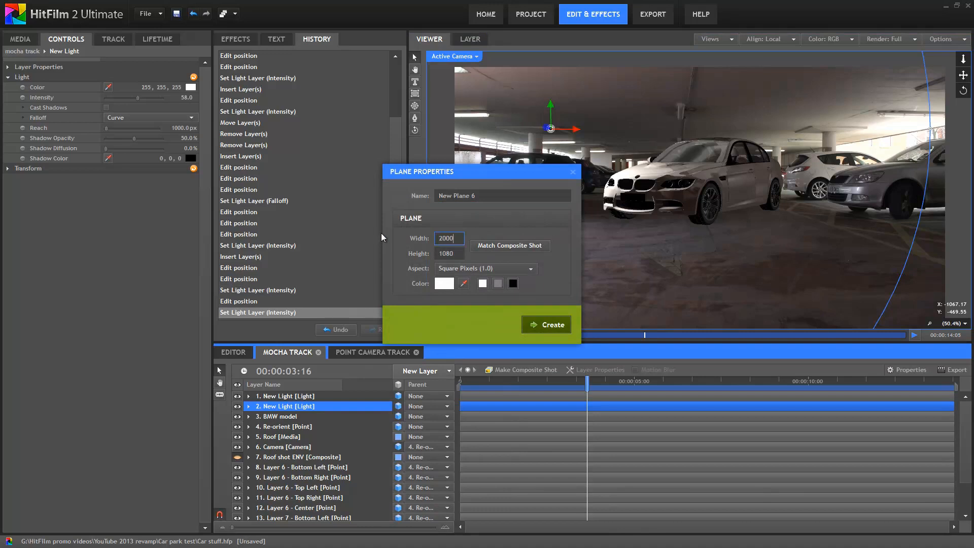
pyautogui.press('Tab')
pyautogui.write('2000')
pyautogui.tripleClick(502, 196)
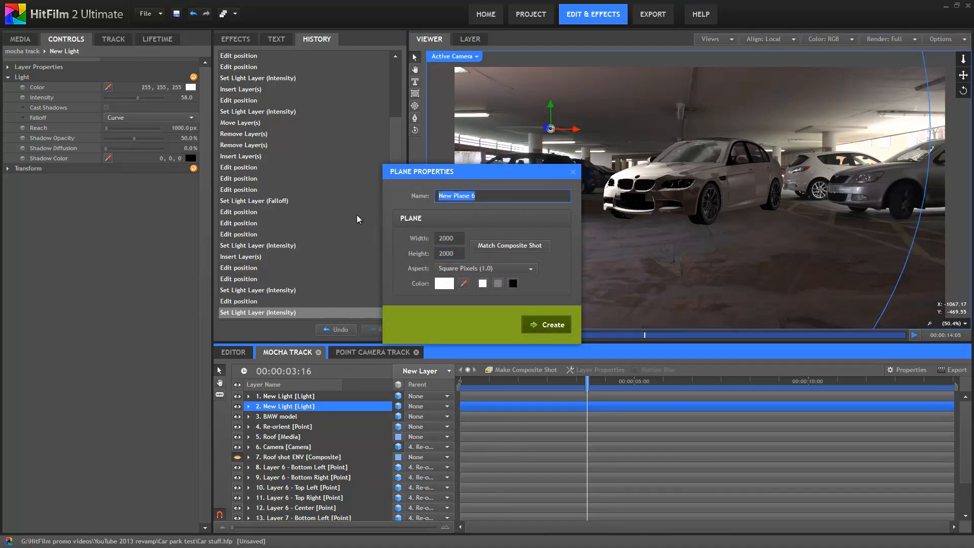
pyautogui.write('Shadow catcher')
pyautogui.click(539, 324)
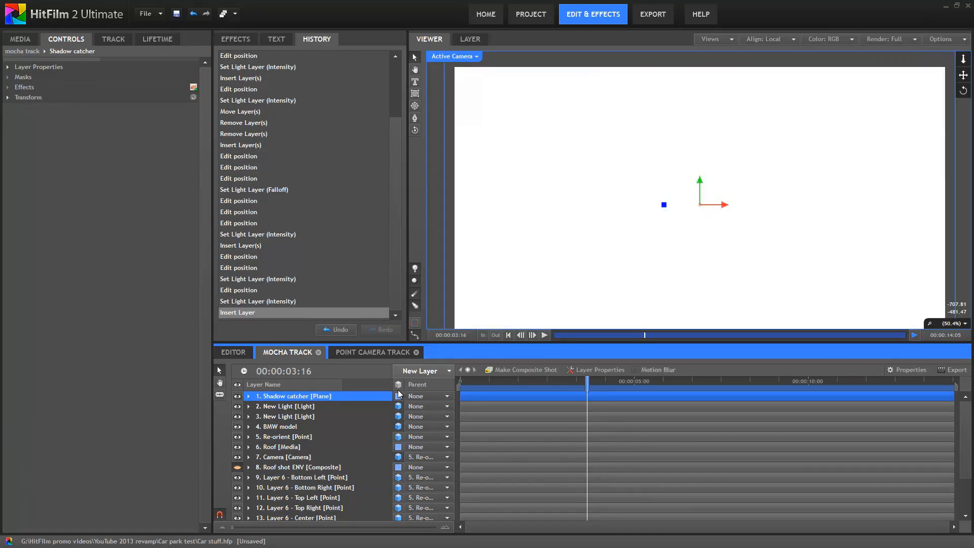
# Make the Shadow catcher plane a 3D layer and set its X orientation to 90° so it lies flat.
pyautogui.click(399, 394)
pyautogui.click(434, 425)
pyautogui.click(28, 97)
pyautogui.click(155, 147)
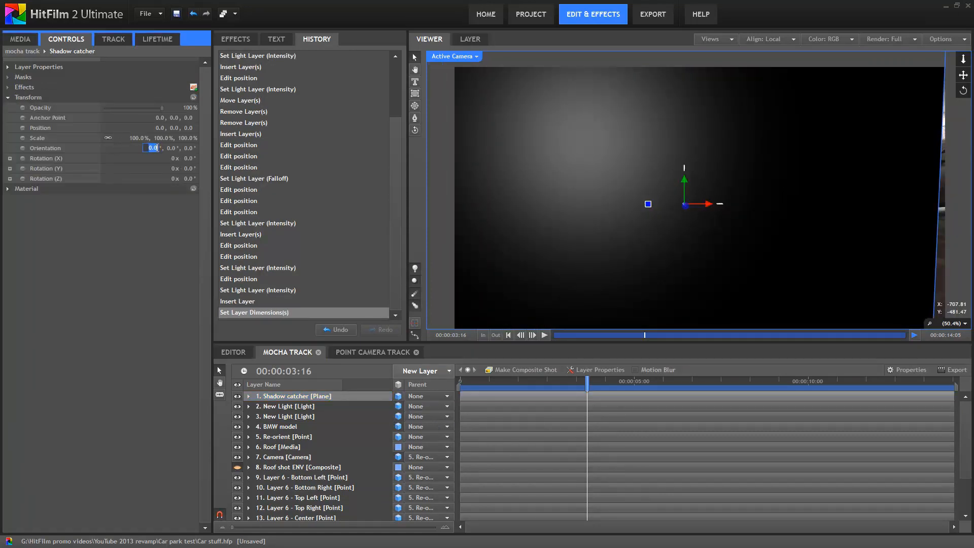
pyautogui.write('90')
pyautogui.press('Return')
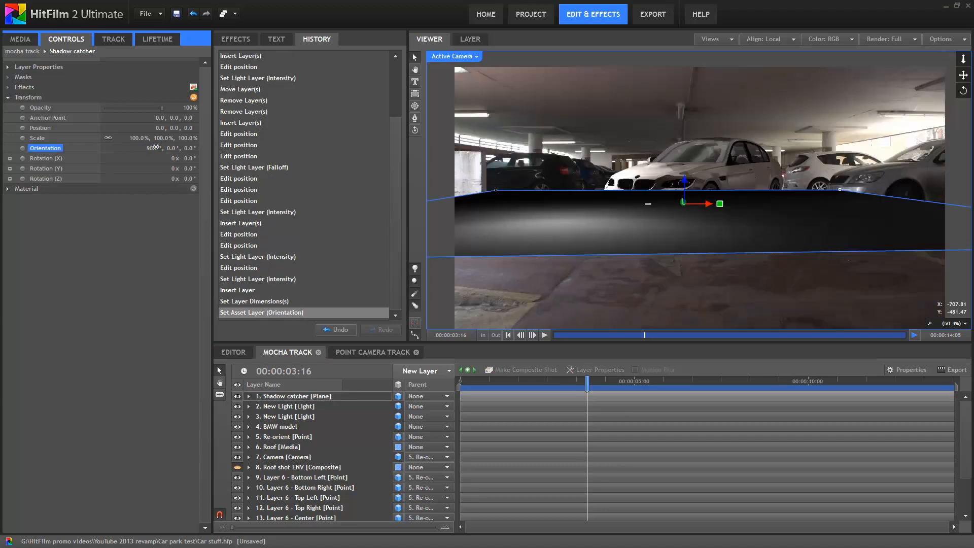
# Place the Shadow catcher layer directly below the BMW model layer and turn off Illuminated in the plane's material.
pyautogui.moveTo(299, 397); pyautogui.dragTo(299, 431)
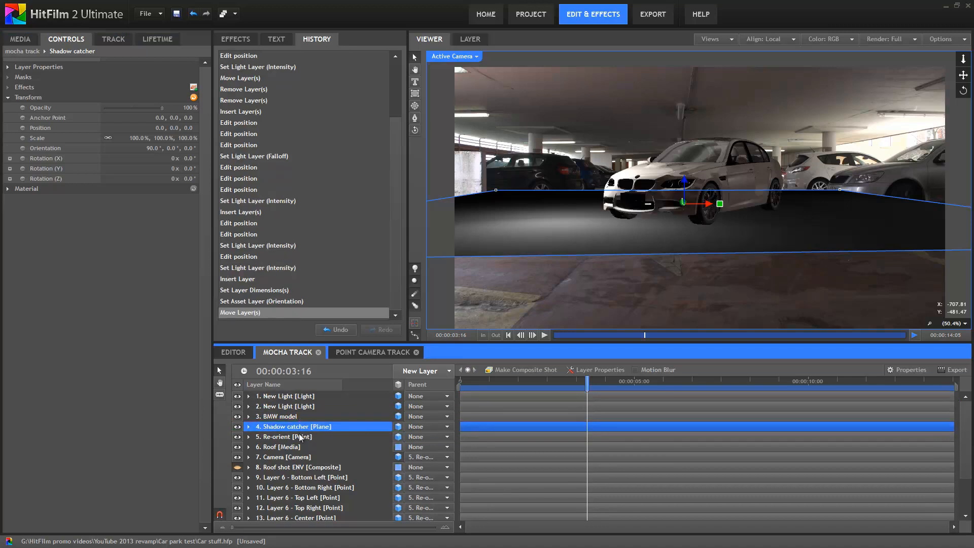
pyautogui.click(7, 190)
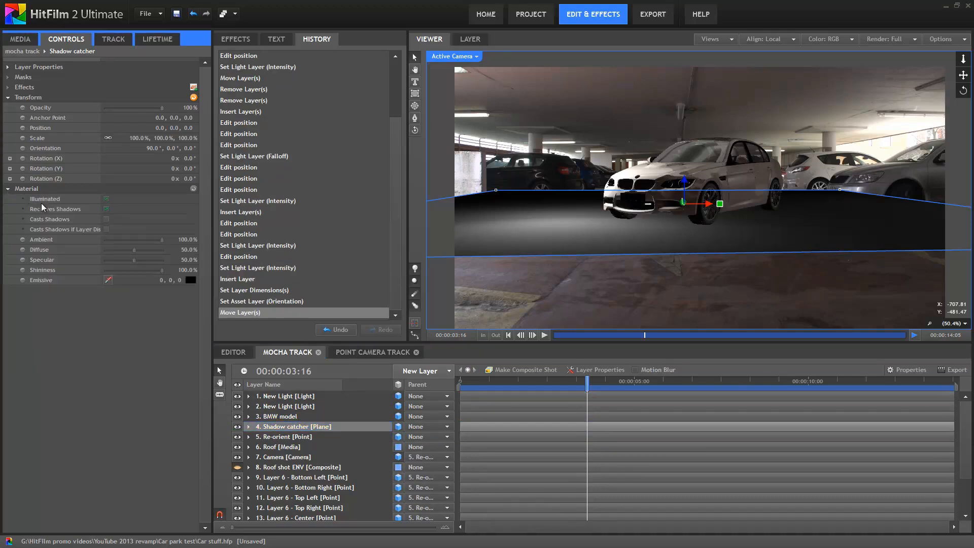
pyautogui.click(108, 197)
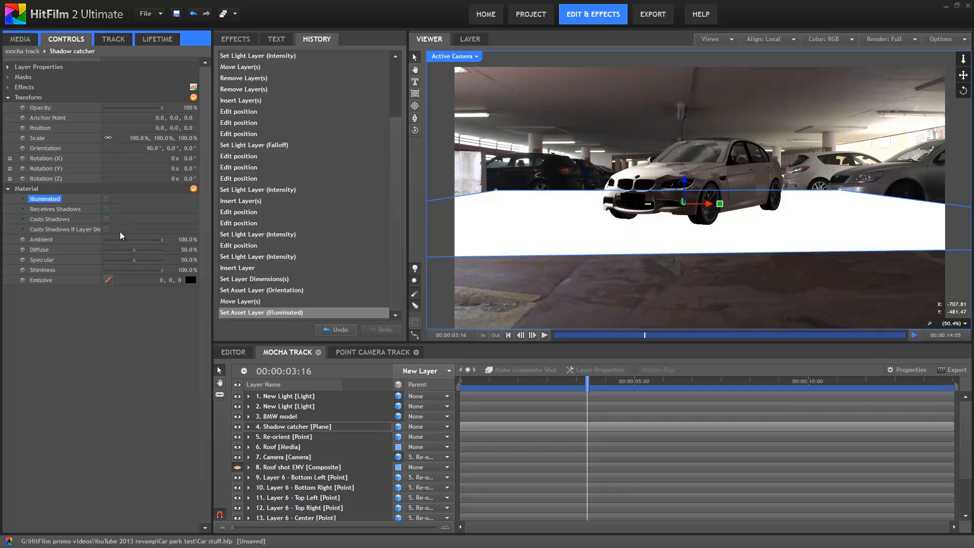
# Enable Casts Shadows in the BMW model layer's material.
pyautogui.click(285, 418)
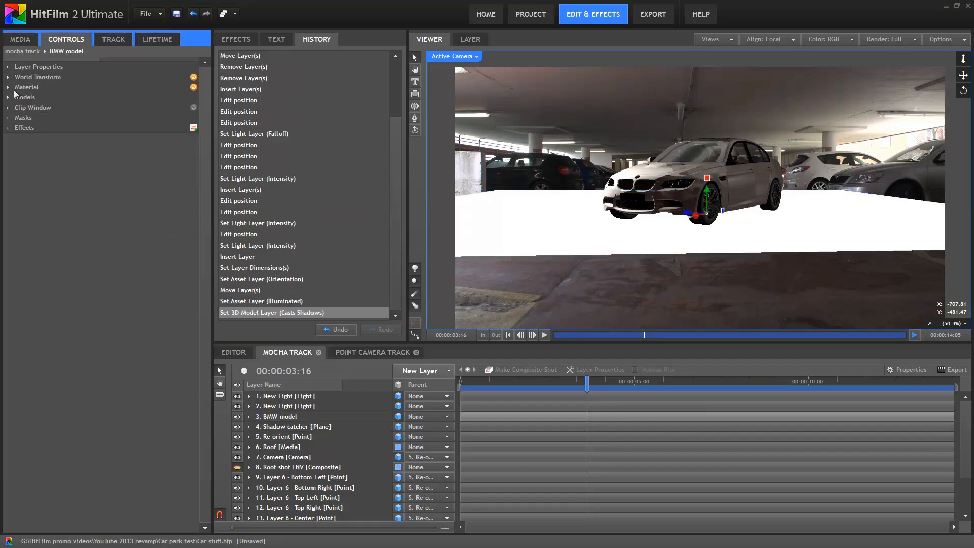
pyautogui.click(7, 89)
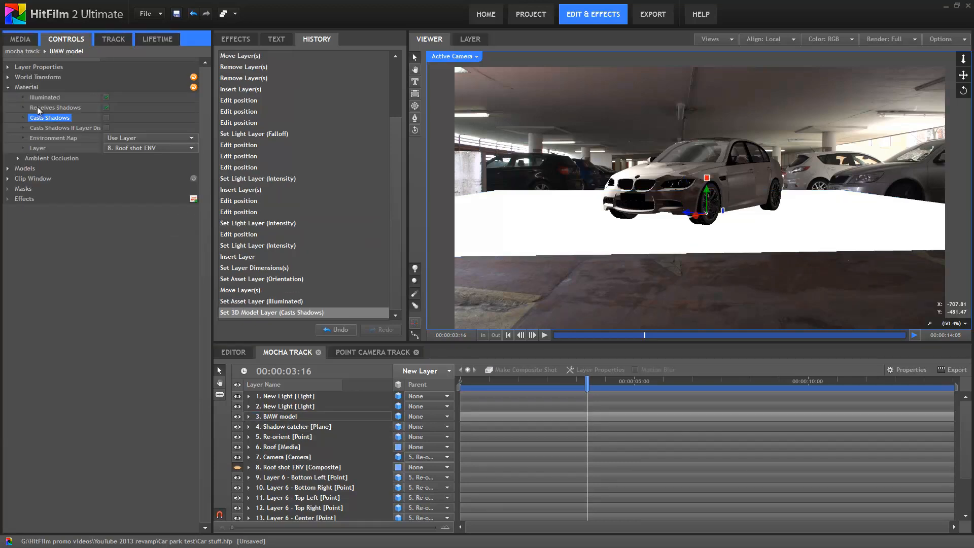
pyautogui.click(106, 119)
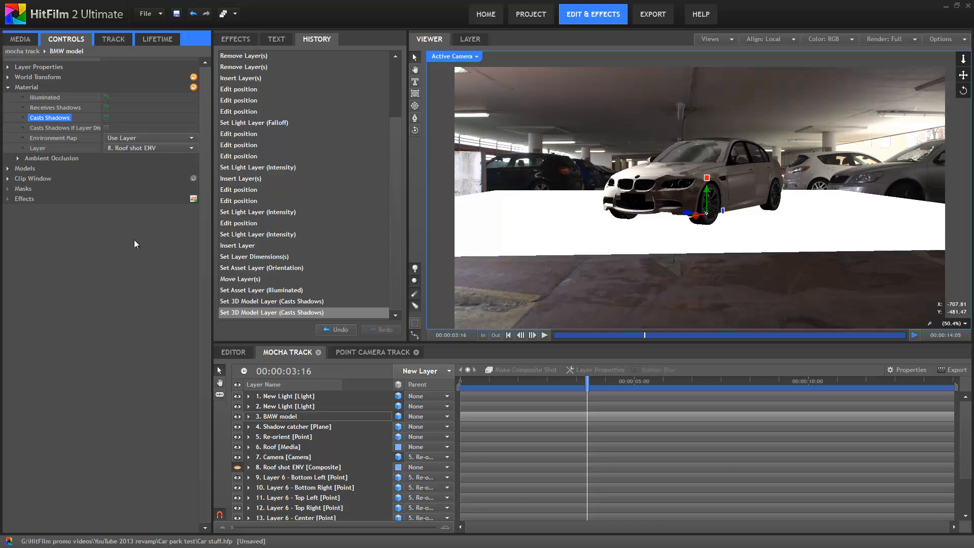
# Try casting shadows from the second New Light layer with 70% shadow opacity, and switch its shadow casting off again.
pyautogui.click(286, 407)
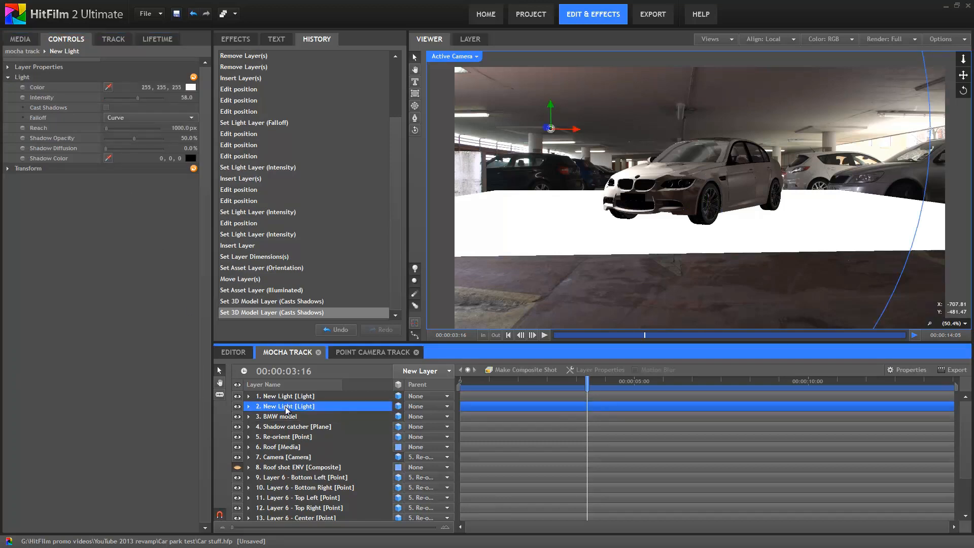
pyautogui.click(106, 108)
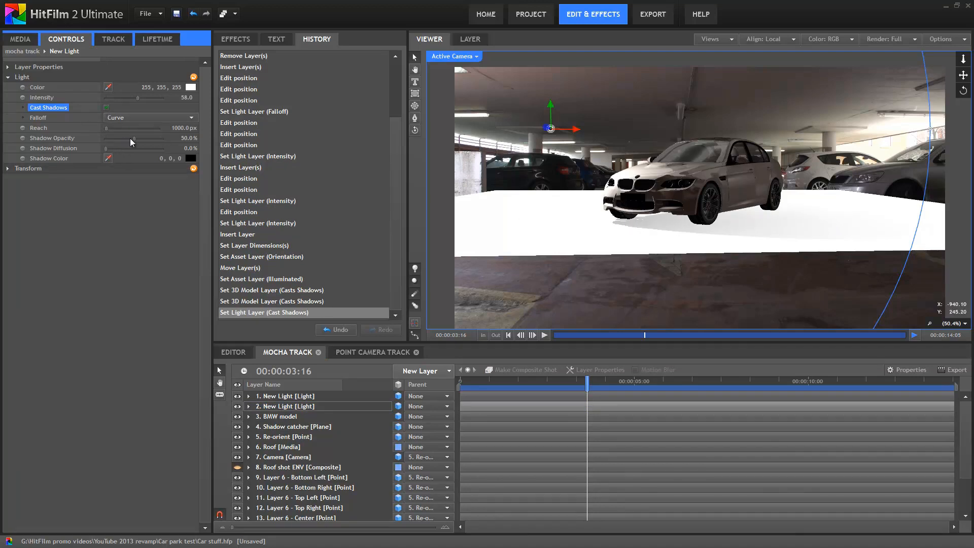
pyautogui.moveTo(131, 139)
pyautogui.mouseDown()
pyautogui.moveTo(160, 142)
pyautogui.moveTo(148, 143)
pyautogui.mouseUp()
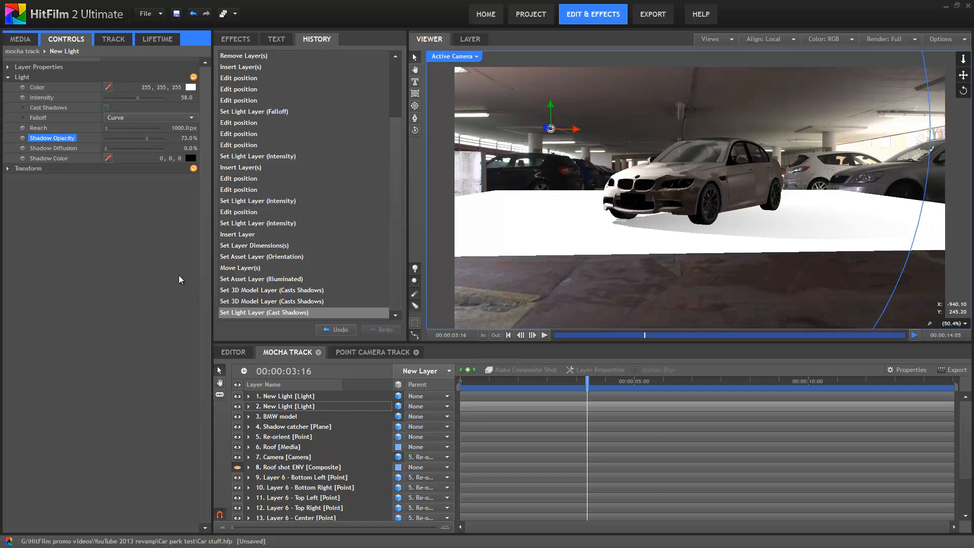
pyautogui.moveTo(179, 279); pyautogui.dragTo(1, 144)
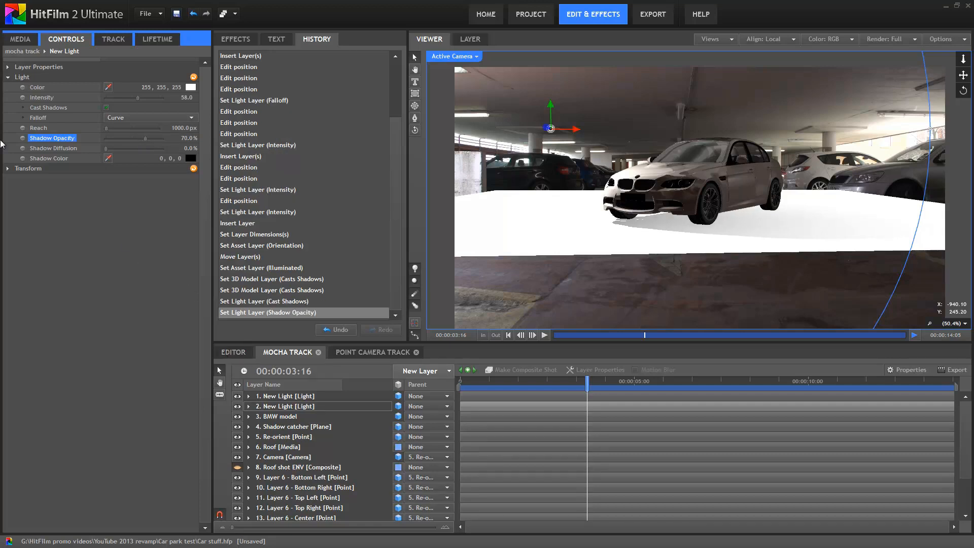
pyautogui.click(107, 107)
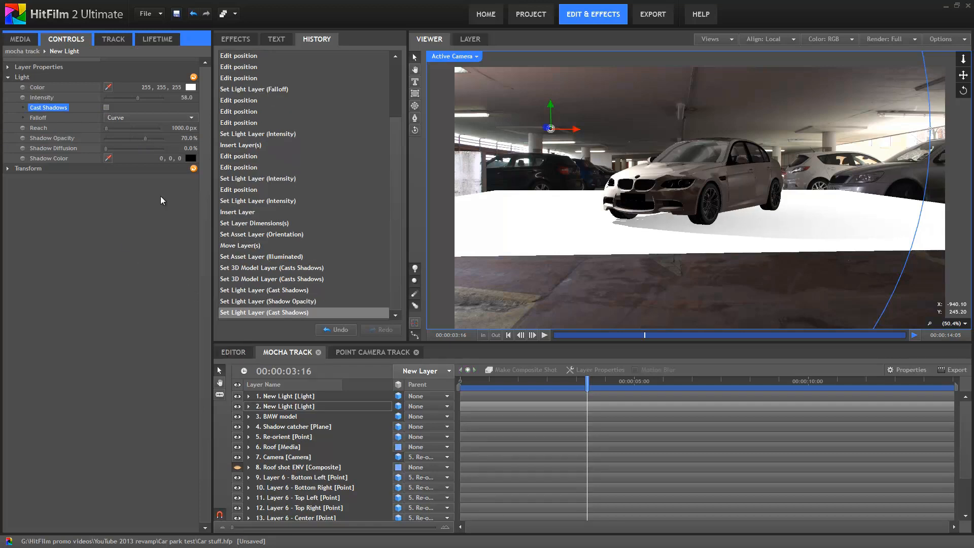
# Duplicate the second New Light layer and rename the copy "Shadow light".
pyautogui.click(297, 409)
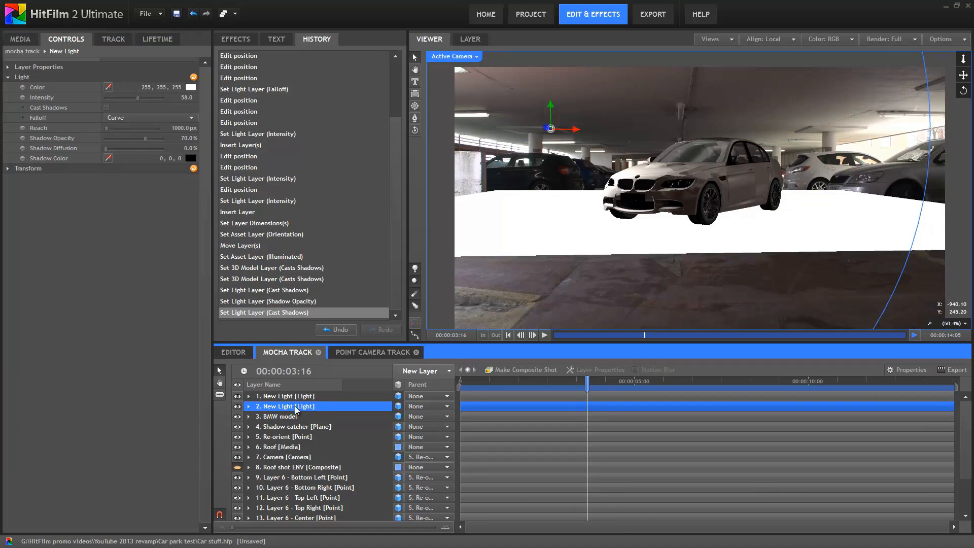
pyautogui.hotkey('ctrl', 'd')
pyautogui.press('F2')
pyautogui.write('Shadow l')
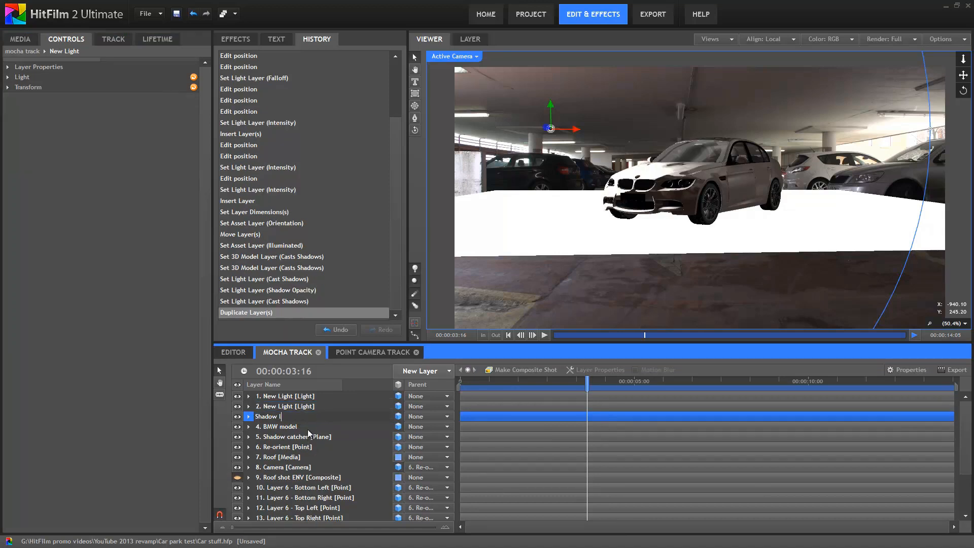
pyautogui.write('ight')
pyautogui.press('Return')
# Set the Shadow light's intensity to 0 and its falloff to None, with Cast Shadows enabled.
pyautogui.click(9, 77)
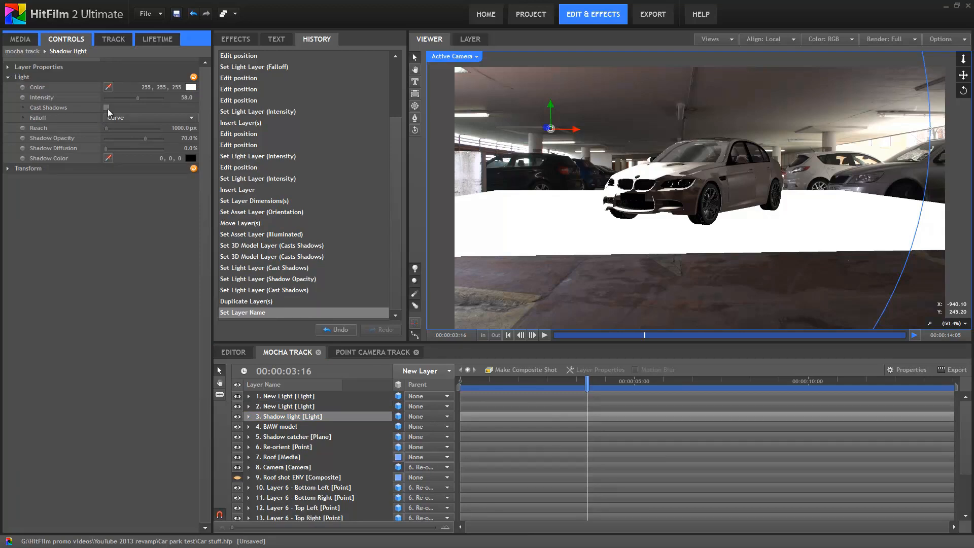
pyautogui.moveTo(114, 100); pyautogui.dragTo(88, 101)
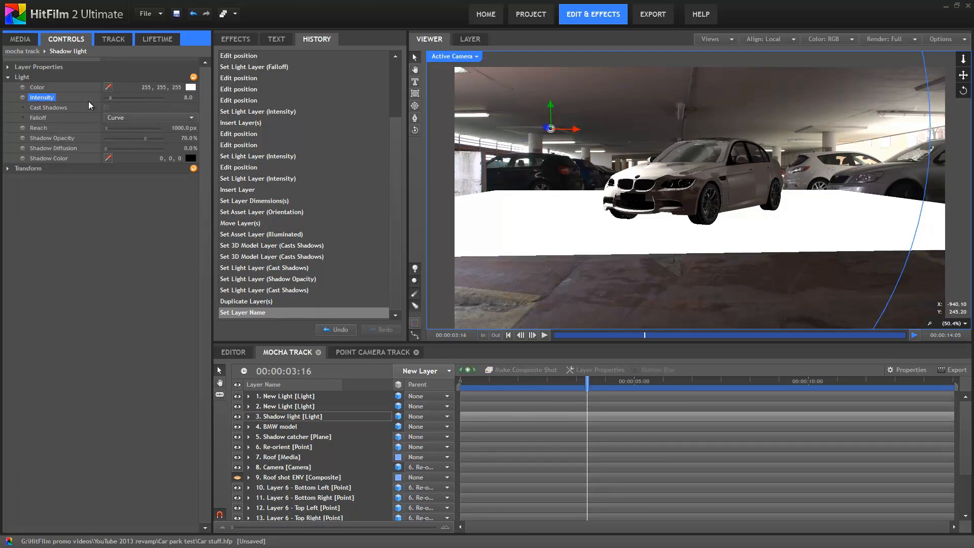
pyautogui.click(111, 117)
pyautogui.click(115, 127)
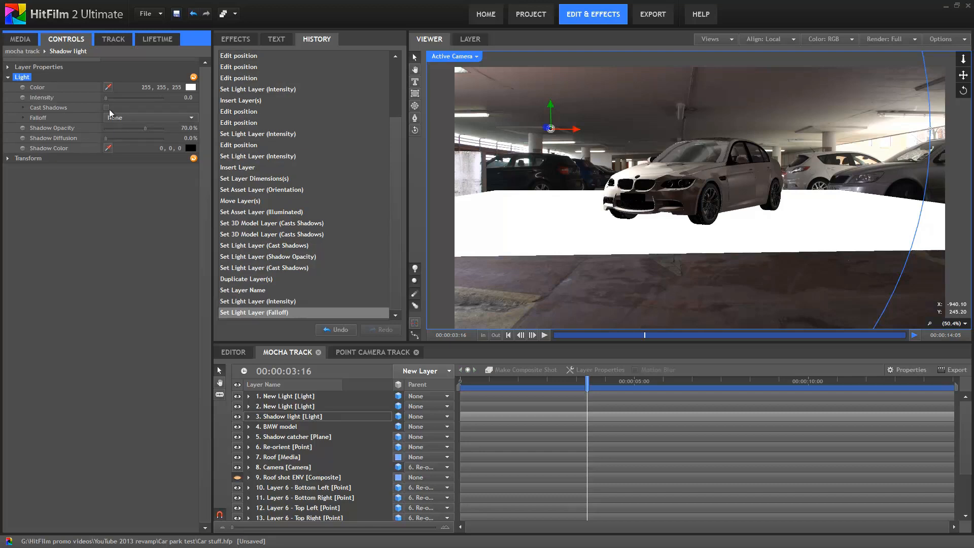
pyautogui.click(107, 108)
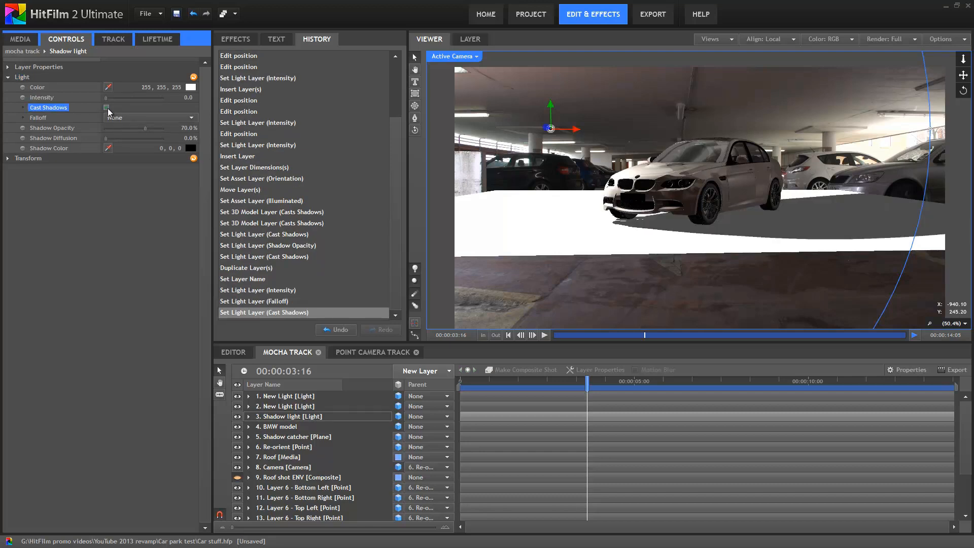
# Raise the Shadow light high above the scene to shorten the BMW's shadow, and scale the viewer to fit.
pyautogui.click(308, 419)
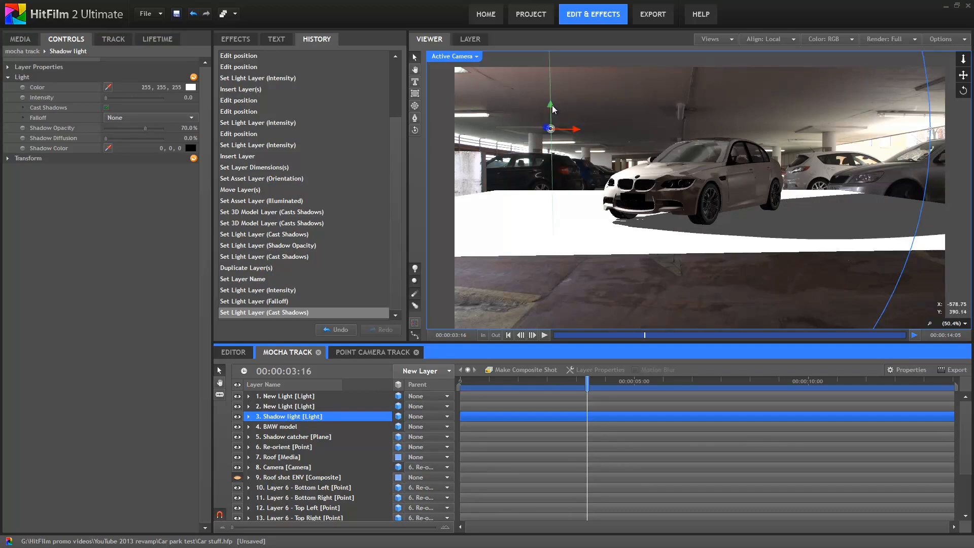
pyautogui.moveTo(552, 105); pyautogui.dragTo(569, 38)
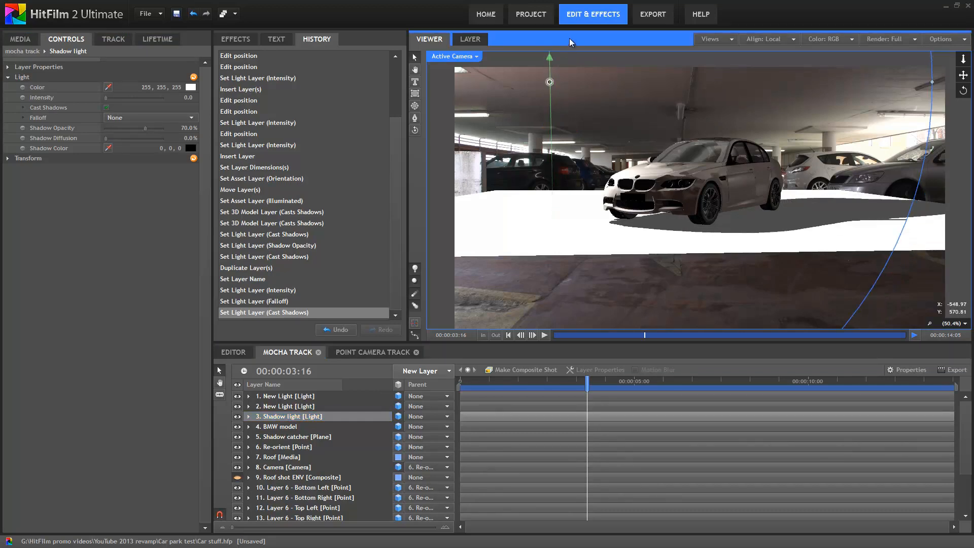
pyautogui.moveTo(626, 142); pyautogui.dragTo(600, 203)
pyautogui.moveTo(520, 95); pyautogui.dragTo(532, 37)
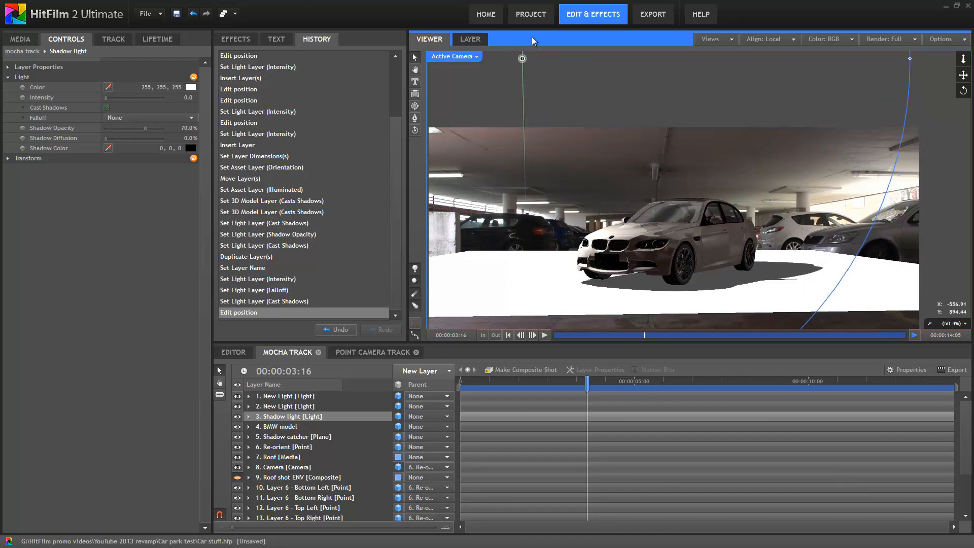
pyautogui.scroll(-2, 545, 141)
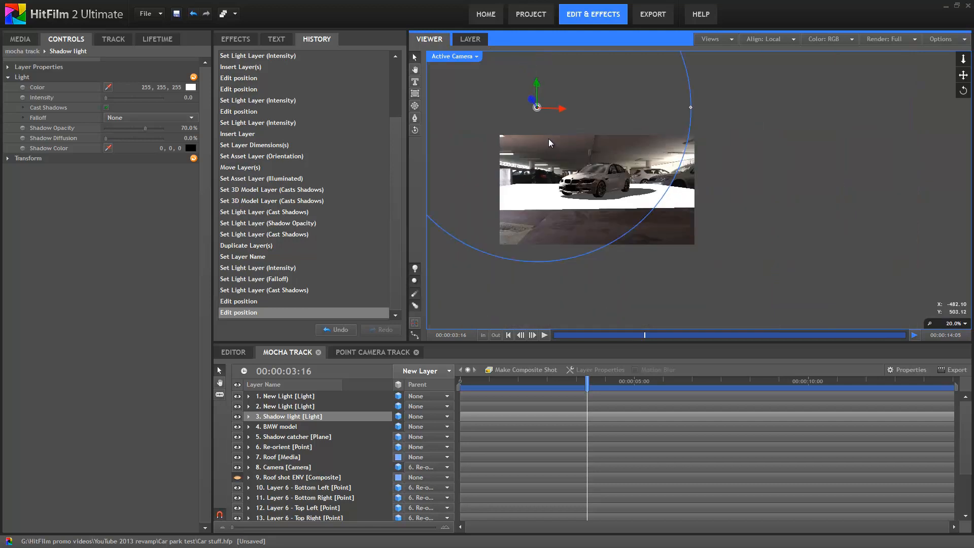
pyautogui.moveTo(610, 102); pyautogui.dragTo(624, 183)
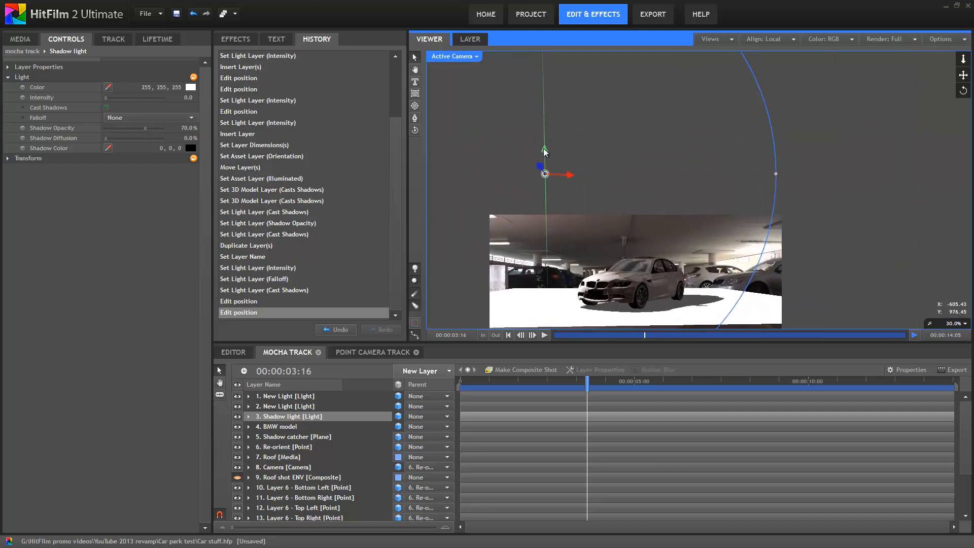
pyautogui.moveTo(544, 149); pyautogui.dragTo(546, 123)
pyautogui.click(965, 323)
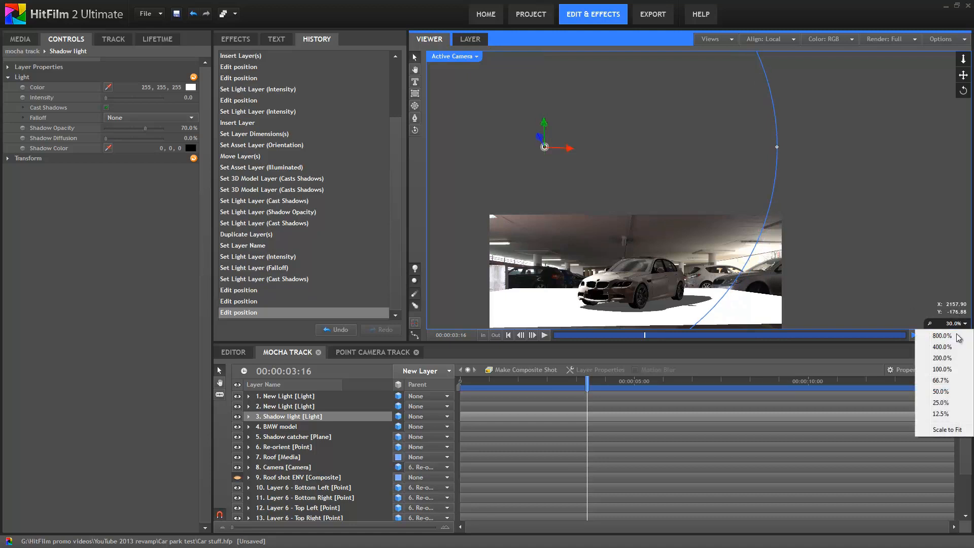
pyautogui.click(949, 429)
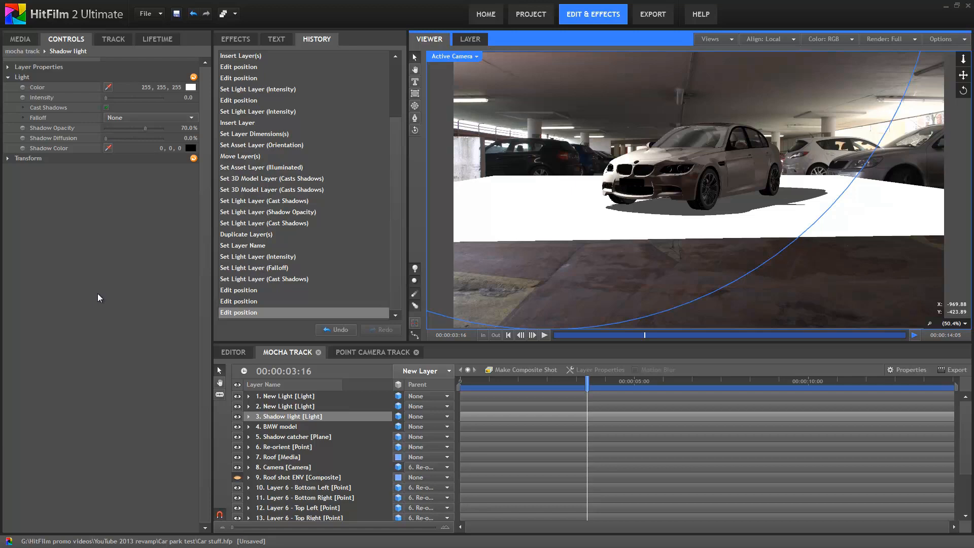
# Set the Shadow catcher plane's blend mode to Multiply.
pyautogui.click(297, 437)
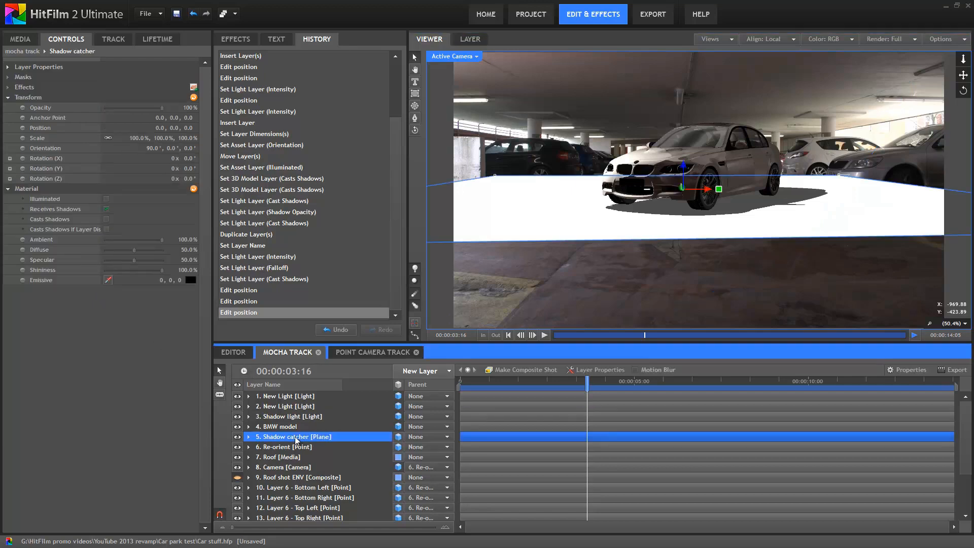
pyautogui.click(8, 67)
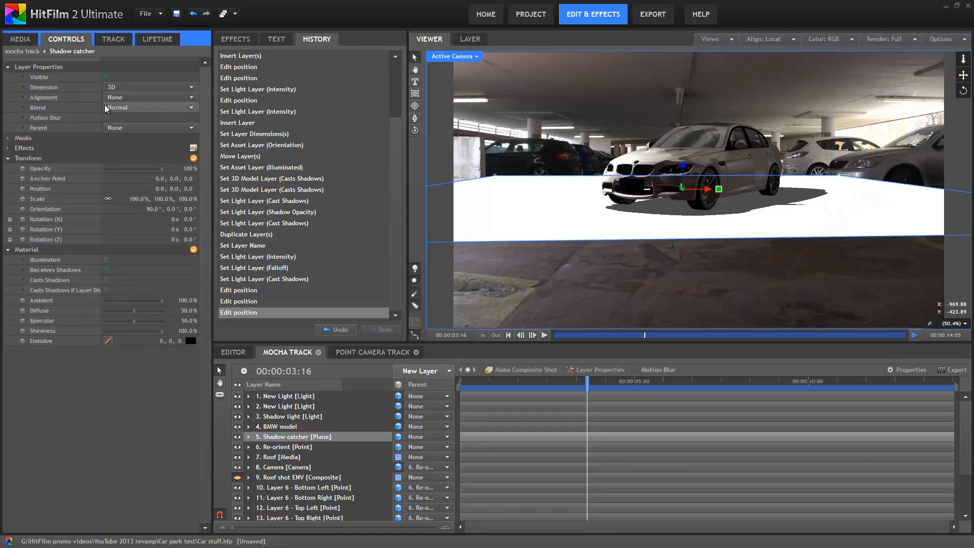
pyautogui.click(159, 108)
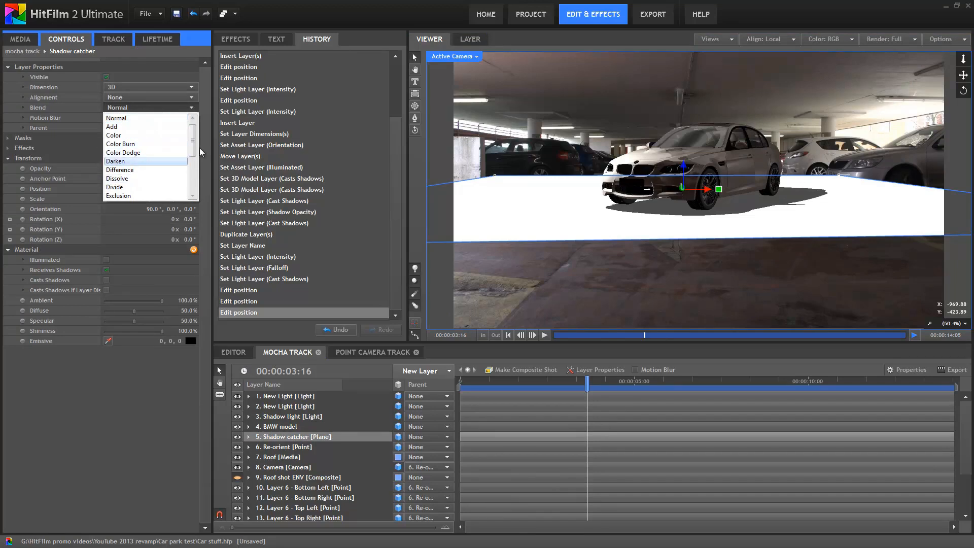
pyautogui.moveTo(193, 153); pyautogui.dragTo(194, 178)
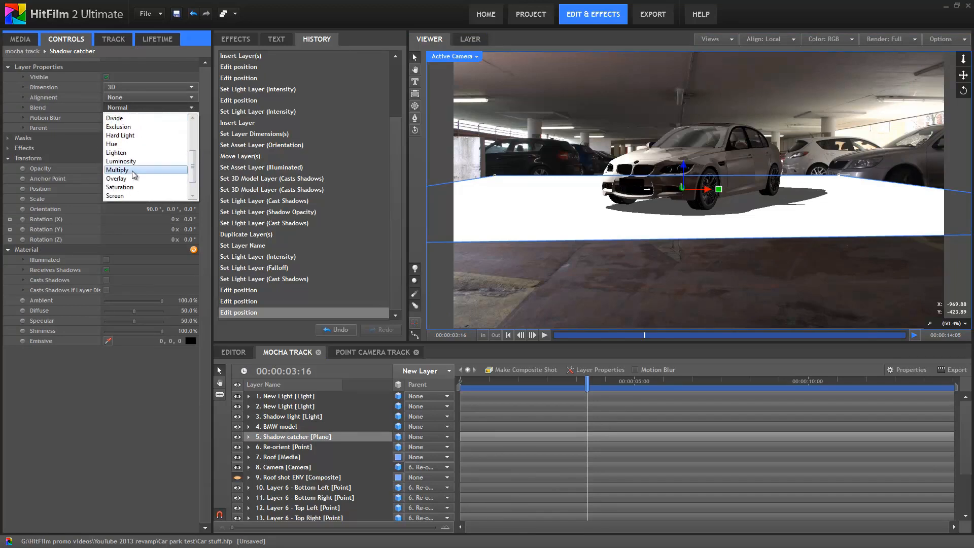
pyautogui.click(132, 169)
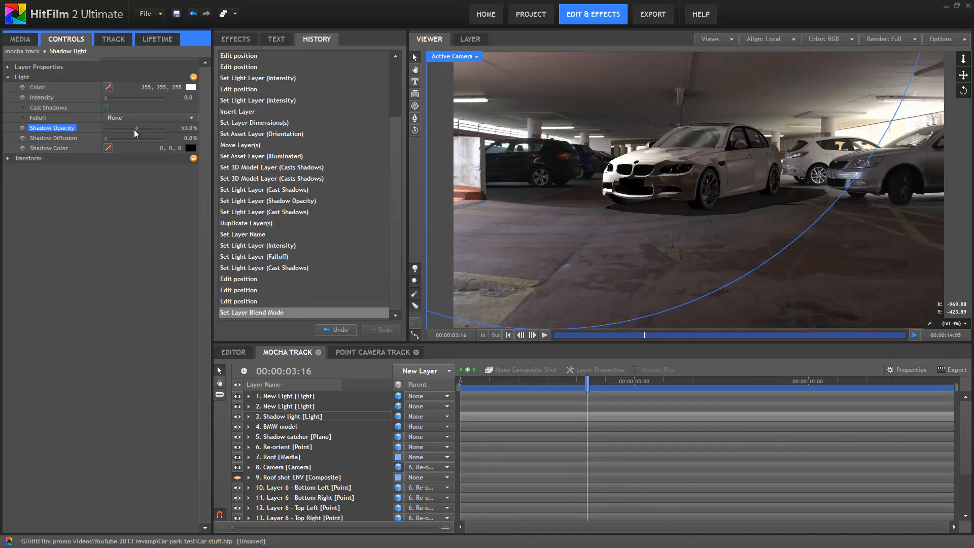
# Set the Shadow light's shadow diffusion to 49% and shadow opacity to 31%, and scrub the timeline to check the shadow.
pyautogui.moveTo(134, 132); pyautogui.dragTo(133, 131)
pyautogui.click(133, 138)
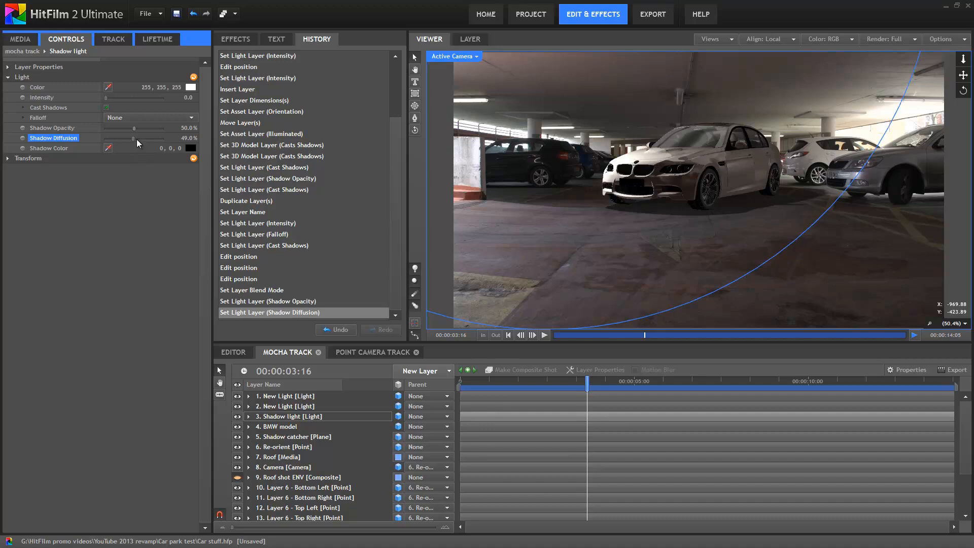
pyautogui.moveTo(131, 129); pyautogui.dragTo(122, 129)
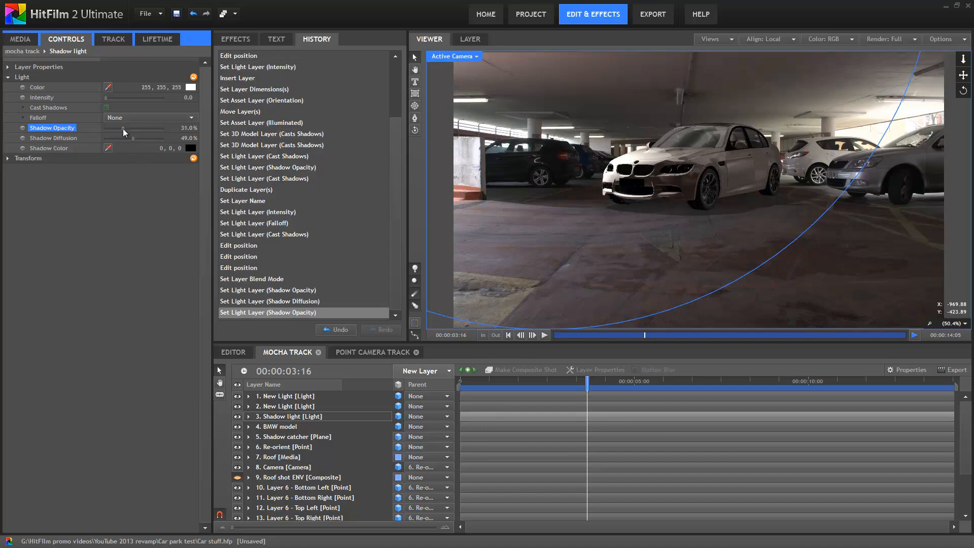
pyautogui.moveTo(485, 383); pyautogui.dragTo(570, 390)
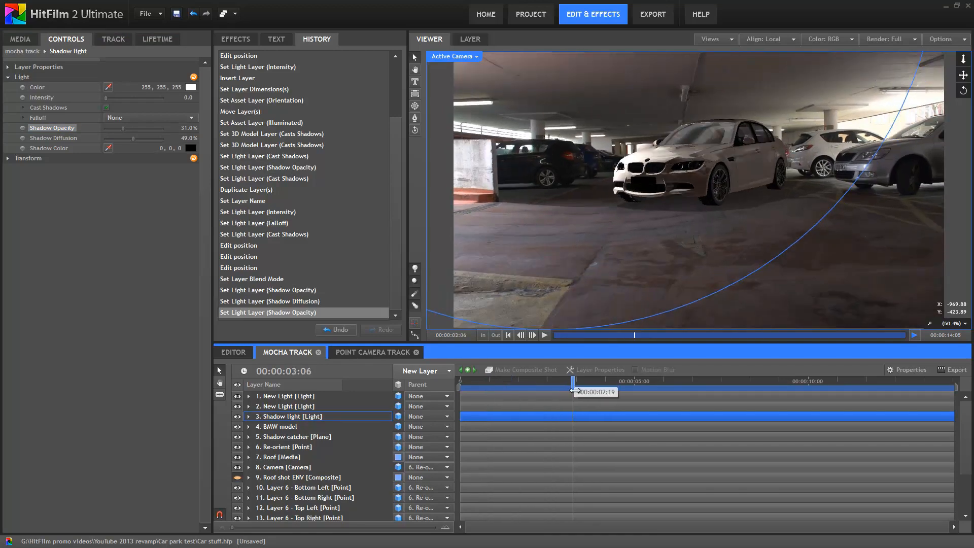
pyautogui.moveTo(575, 391); pyautogui.dragTo(582, 391)
# Create a black plane named "AO mask" and place it directly below the BMW model layer.
pyautogui.click(420, 371)
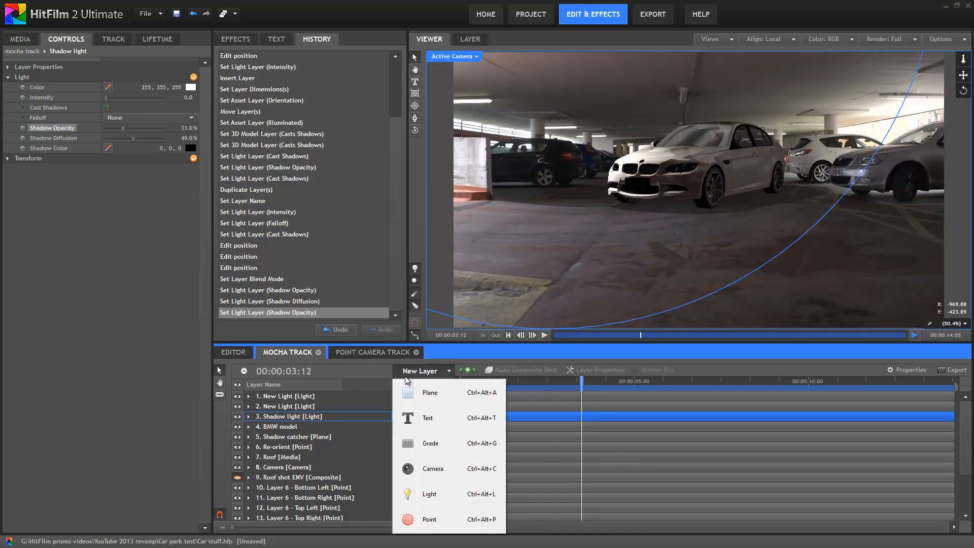
pyautogui.click(452, 395)
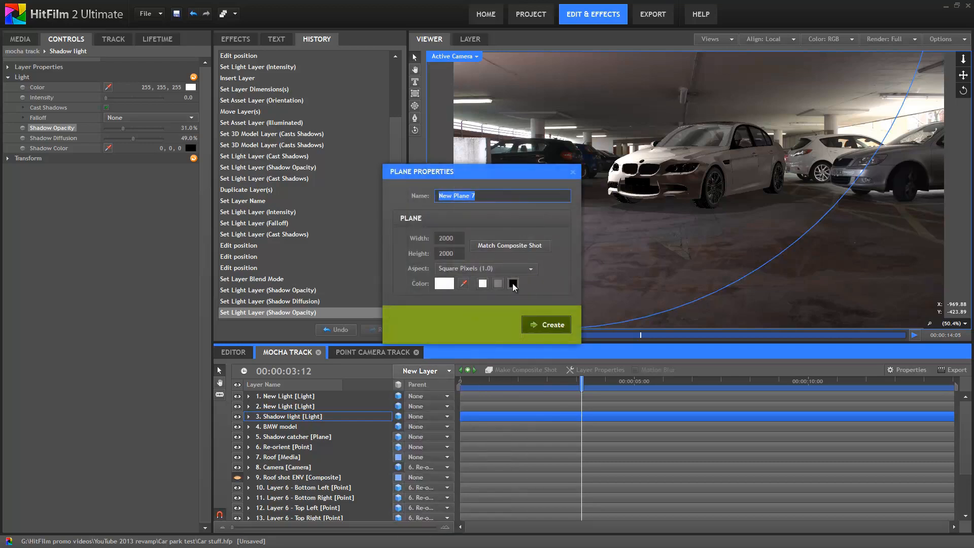
pyautogui.click(513, 283)
pyautogui.write('AO mask')
pyautogui.click(546, 325)
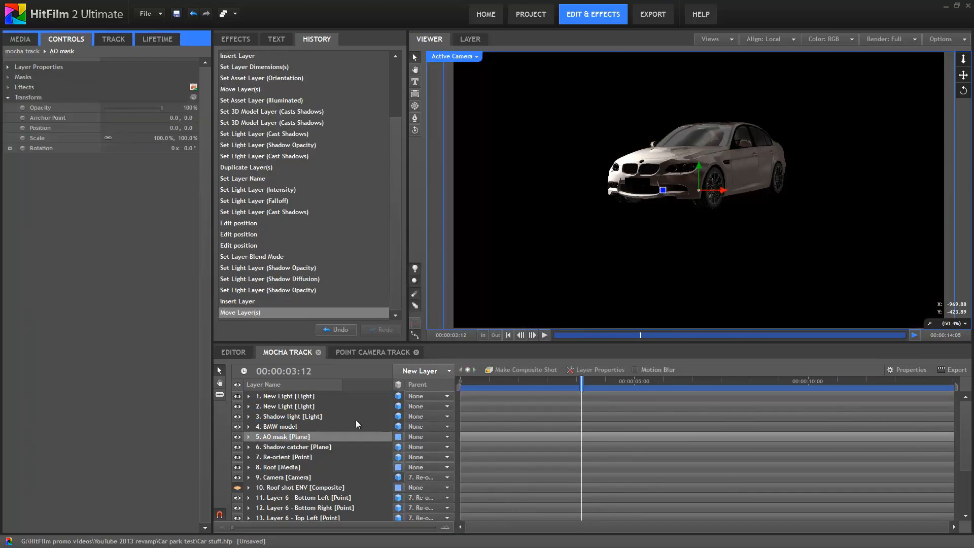
# Convert the AO mask layer to a 3D plane and set its X orientation to 90° so it lies flat on the floor.
pyautogui.click(398, 437)
pyautogui.click(429, 461)
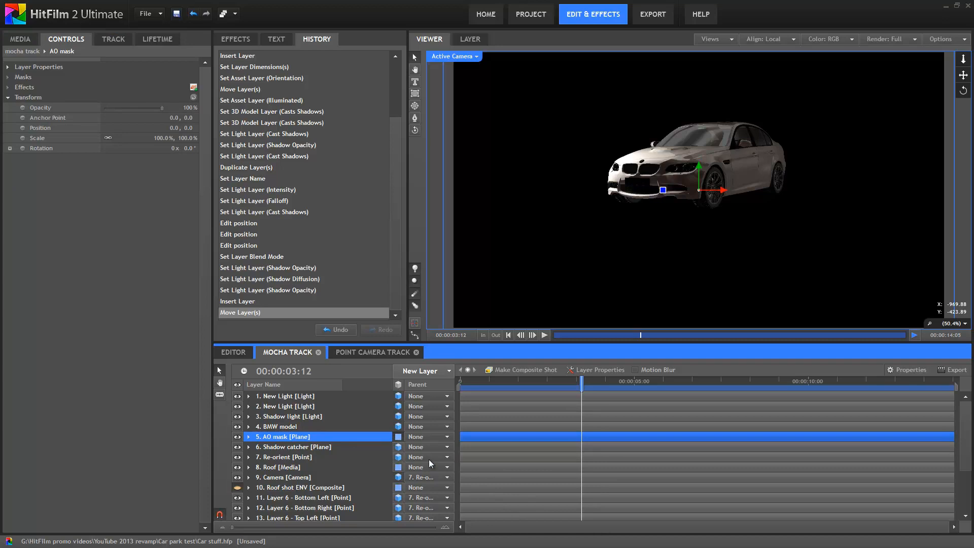
pyautogui.click(154, 148)
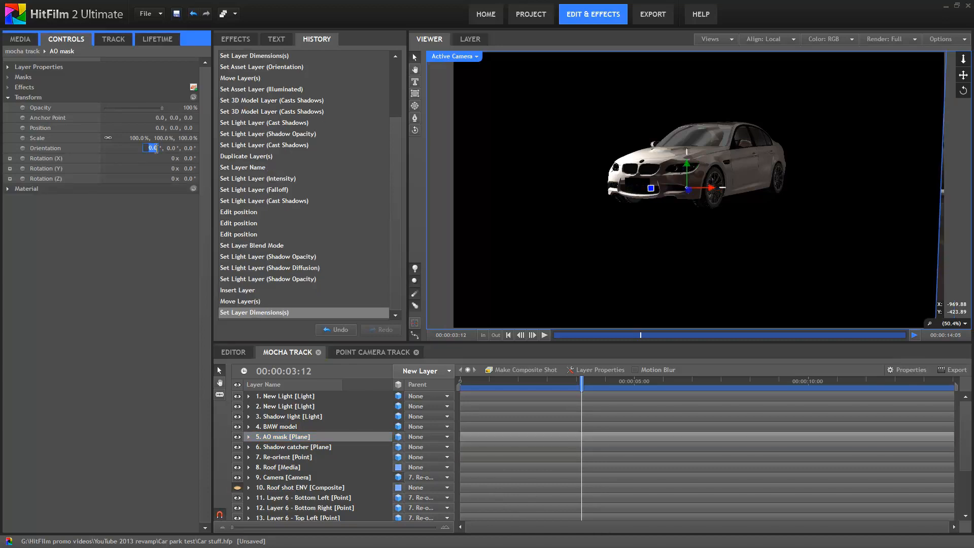
pyautogui.write('90')
pyautogui.press('Return')
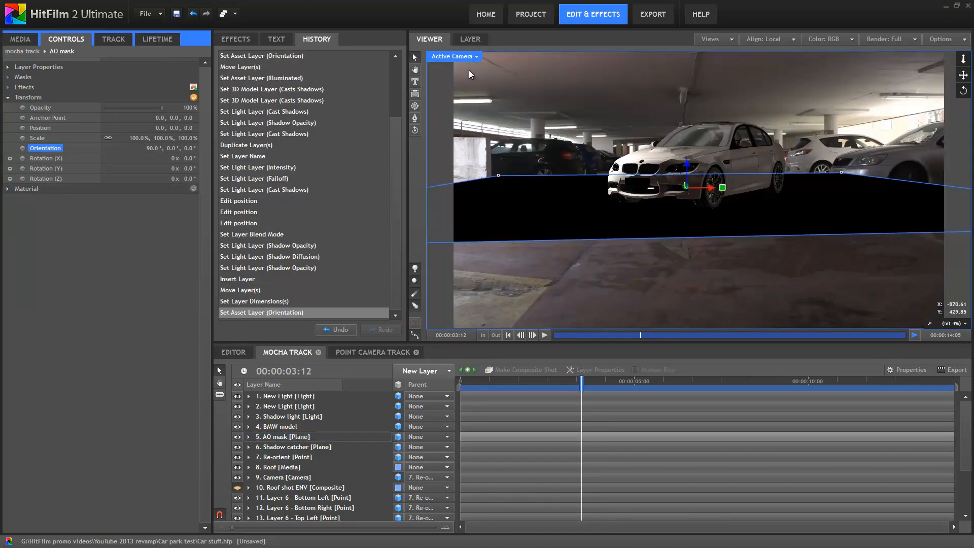
# In the Bottom view, draw a closed mask on the AO mask plane tracing the outline of the car's underside.
pyautogui.click(477, 56)
pyautogui.click(463, 155)
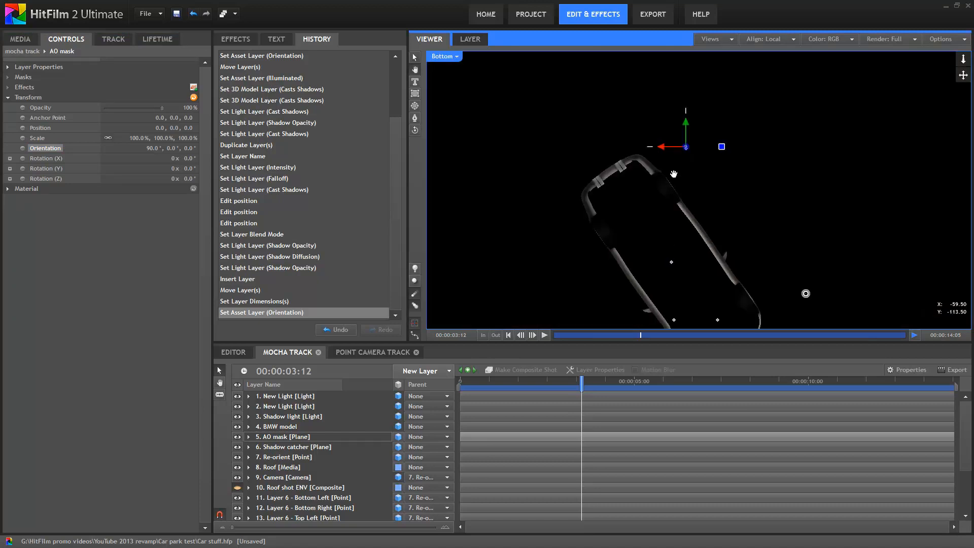
pyautogui.moveTo(674, 174); pyautogui.dragTo(656, 105)
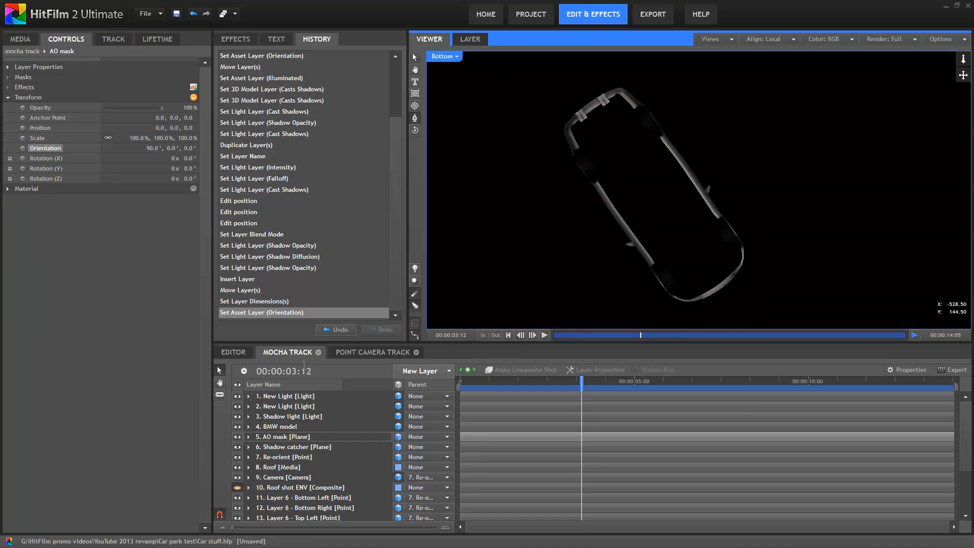
pyautogui.click(297, 436)
pyautogui.click(569, 127)
pyautogui.click(576, 158)
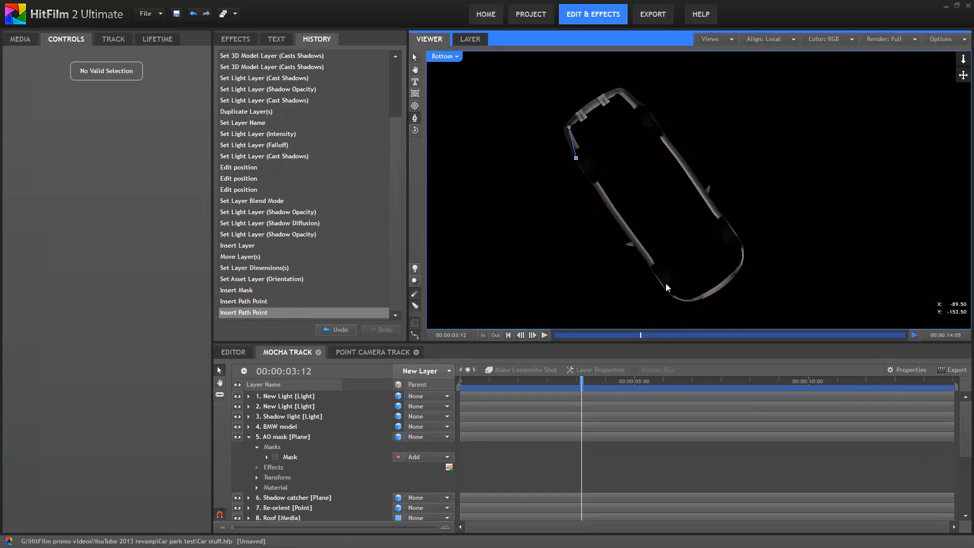
pyautogui.click(653, 267)
pyautogui.click(681, 299)
pyautogui.click(692, 299)
pyautogui.click(740, 264)
pyautogui.click(740, 246)
pyautogui.click(723, 217)
pyautogui.click(656, 120)
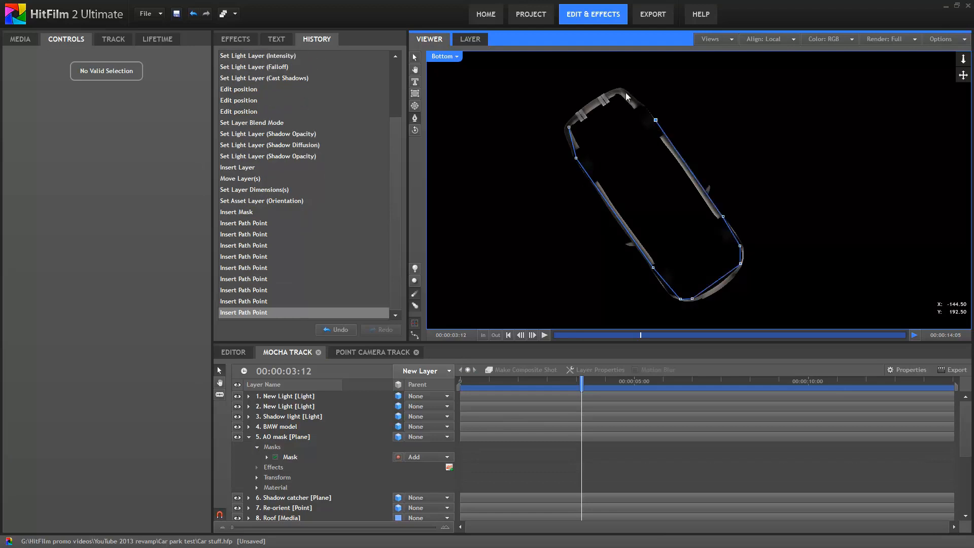
pyautogui.click(622, 92)
pyautogui.click(603, 95)
pyautogui.click(579, 110)
pyautogui.click(569, 126)
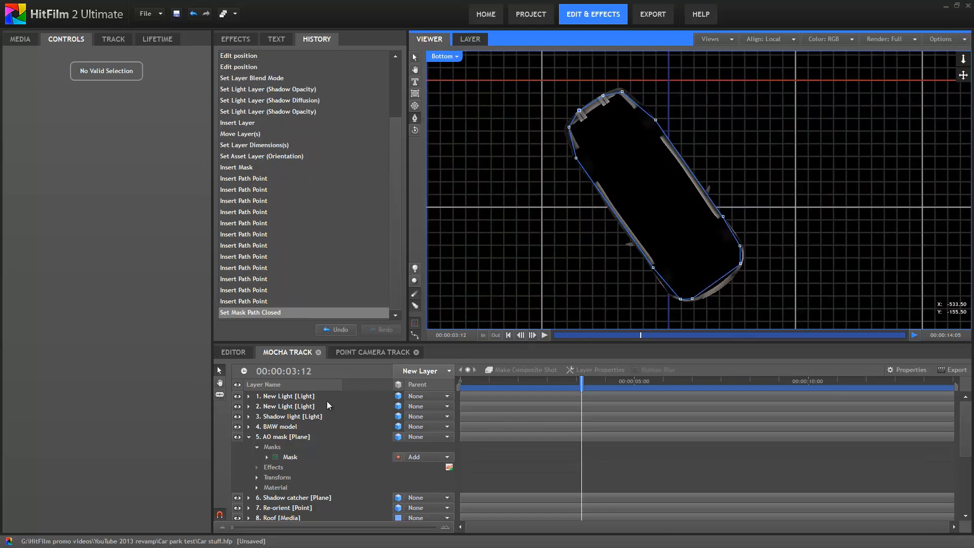
# Draw a small four-point closed mask around one of the car's wheels on the AO mask plane.
pyautogui.click(582, 148)
pyautogui.click(574, 157)
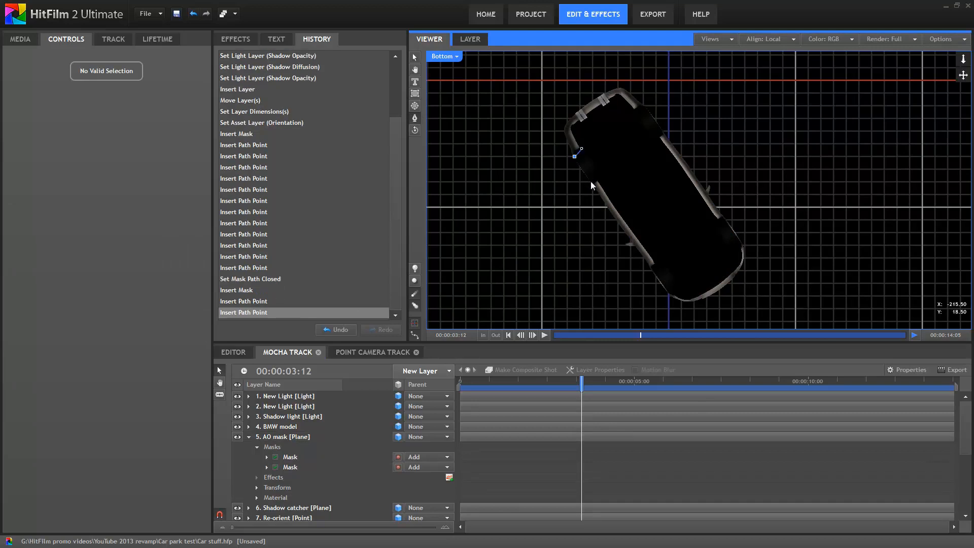
pyautogui.click(592, 182)
pyautogui.click(600, 178)
pyautogui.click(582, 149)
# Soften the car outline mask as seen through the Active Camera with a 76 px feather strength and -92 px expansion.
pyautogui.click(293, 458)
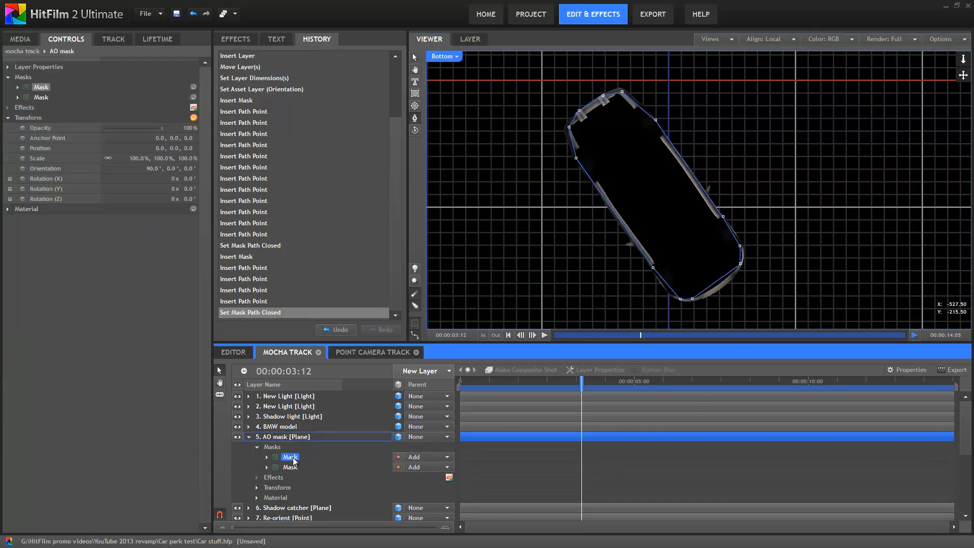
pyautogui.click(458, 56)
pyautogui.click(458, 70)
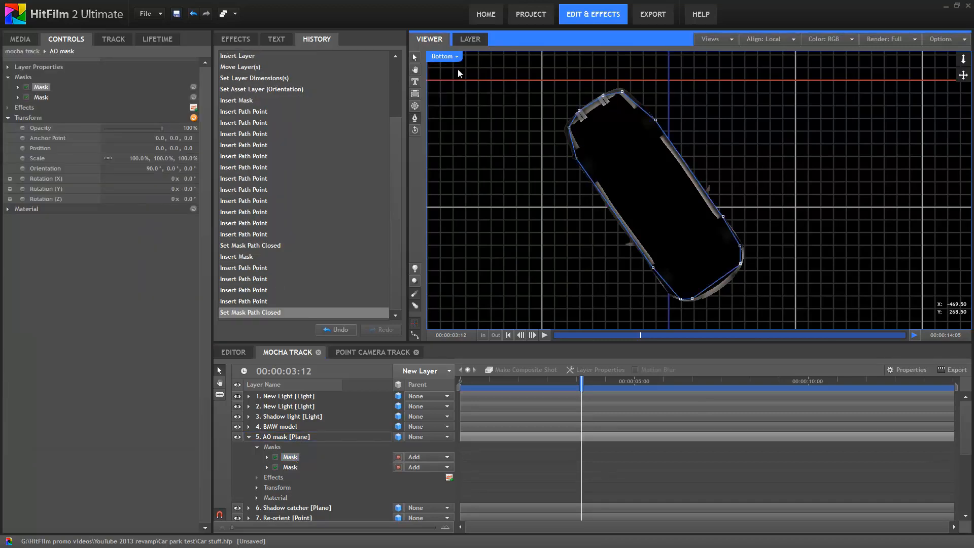
pyautogui.scroll(4, 730, 193)
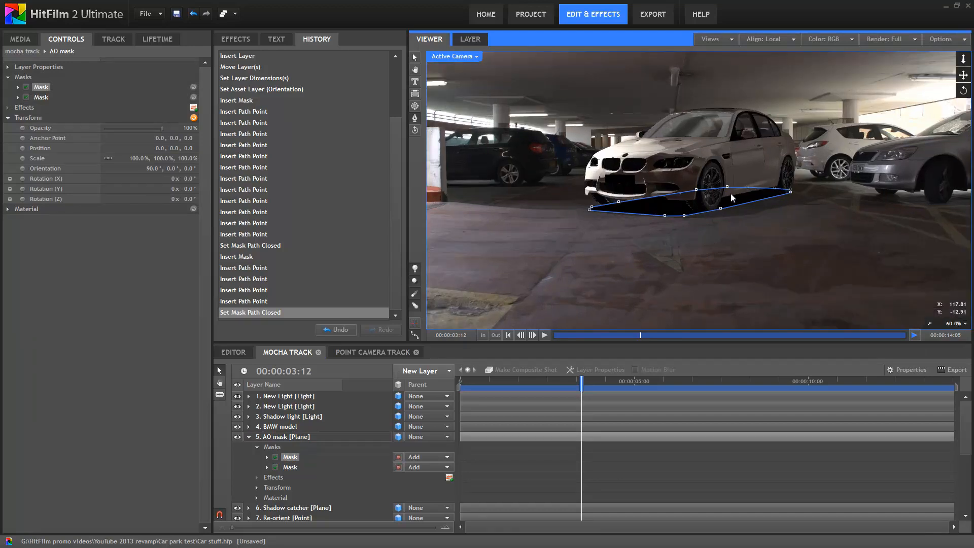
pyautogui.moveTo(732, 194); pyautogui.dragTo(747, 246)
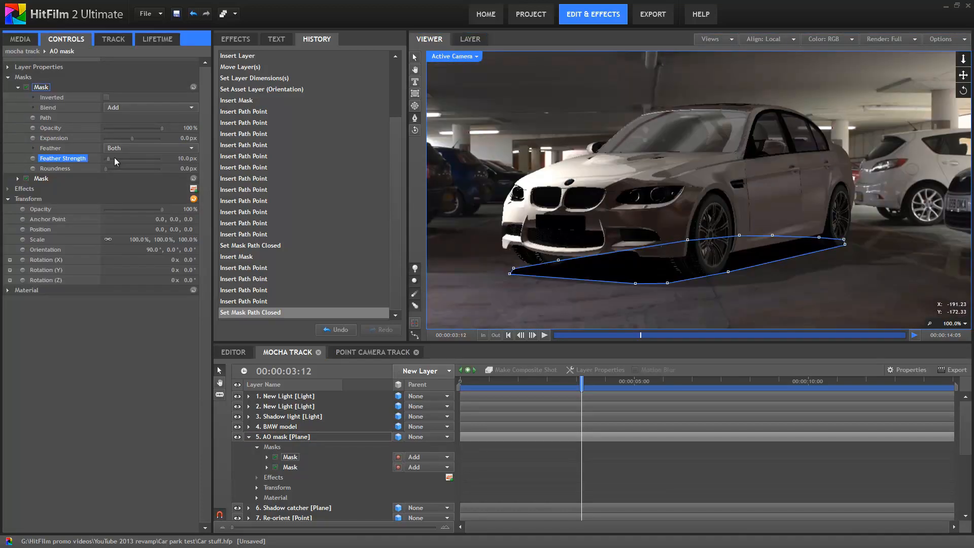
pyautogui.moveTo(118, 158); pyautogui.dragTo(121, 140)
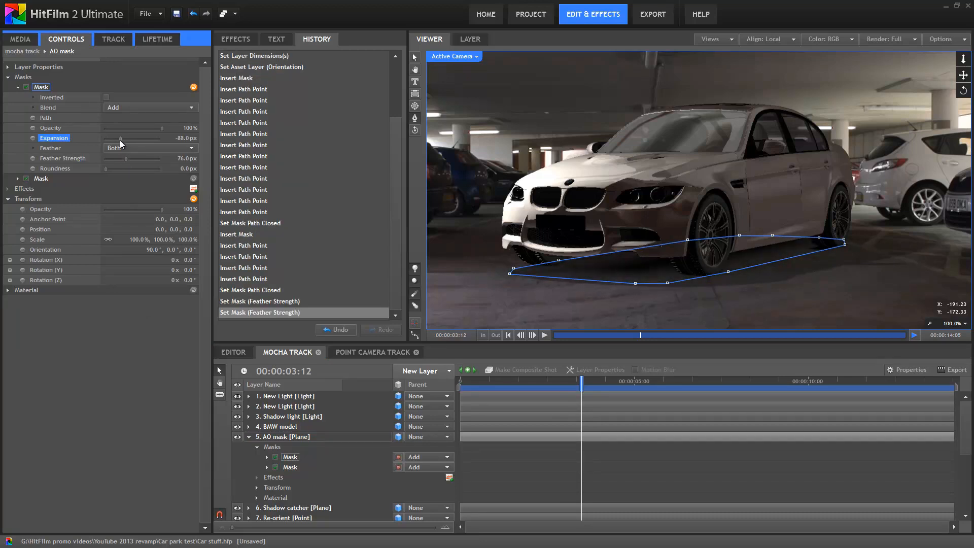
pyautogui.click(113, 409)
# Set the wheel mask's feather strength to 48 px and its expansion to -5 px.
pyautogui.click(17, 178)
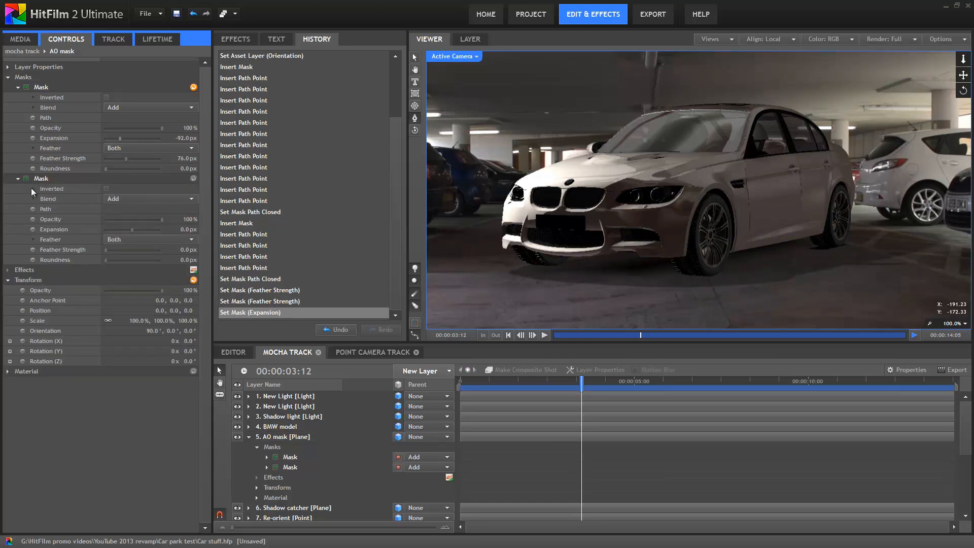
pyautogui.click(118, 251)
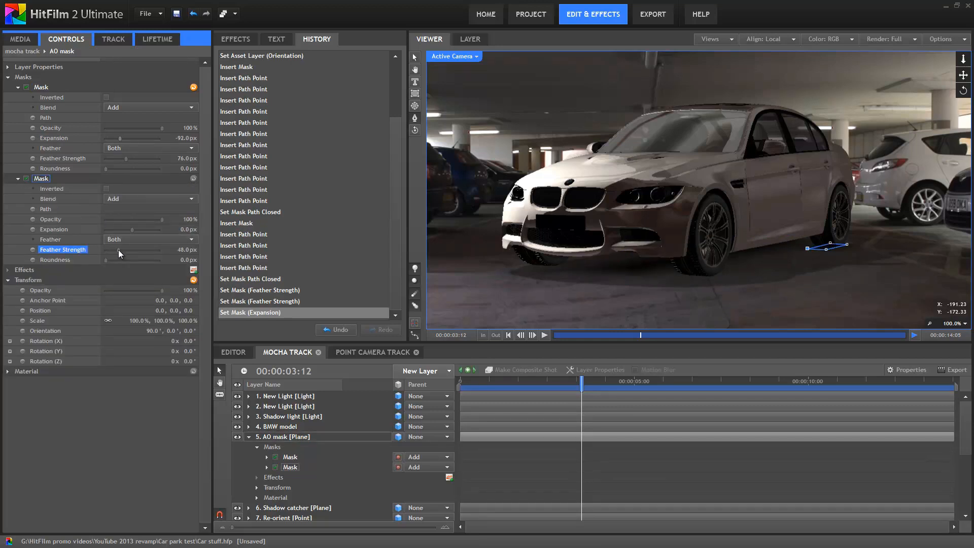
pyautogui.click(131, 230)
pyautogui.click(125, 409)
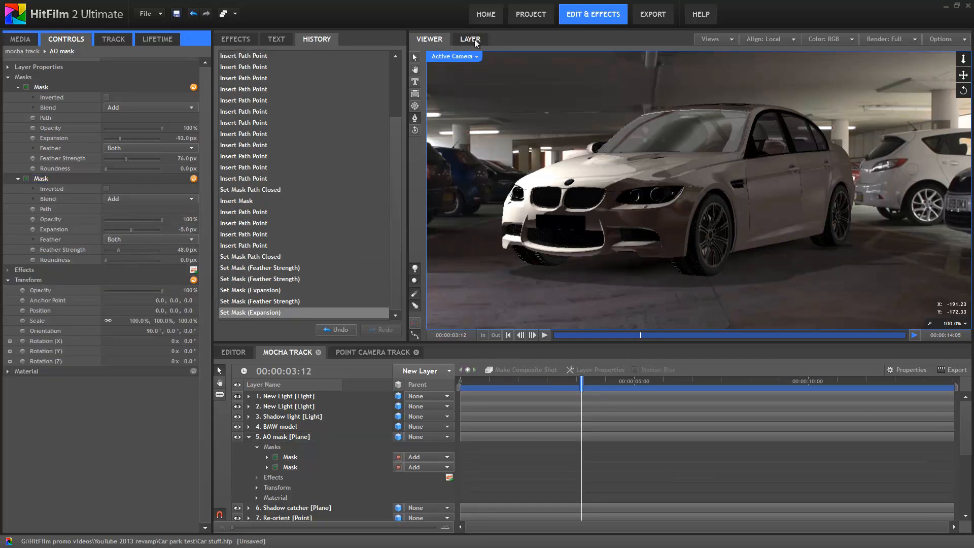
# Duplicate the wheel mask in the Bottom view and place the copies over the car's other wheels.
pyautogui.click(477, 57)
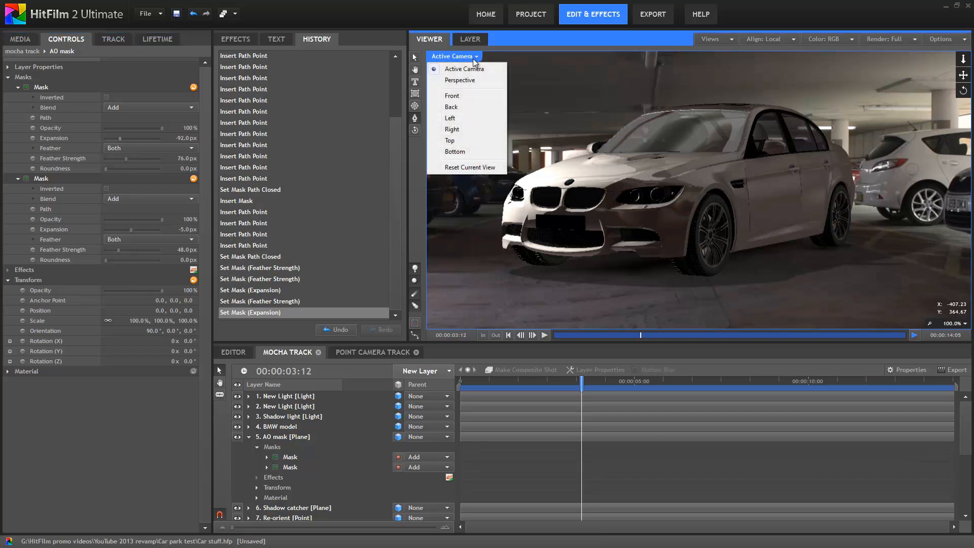
pyautogui.click(463, 167)
pyautogui.click(121, 181)
pyautogui.hotkey('ctrl', 'd')
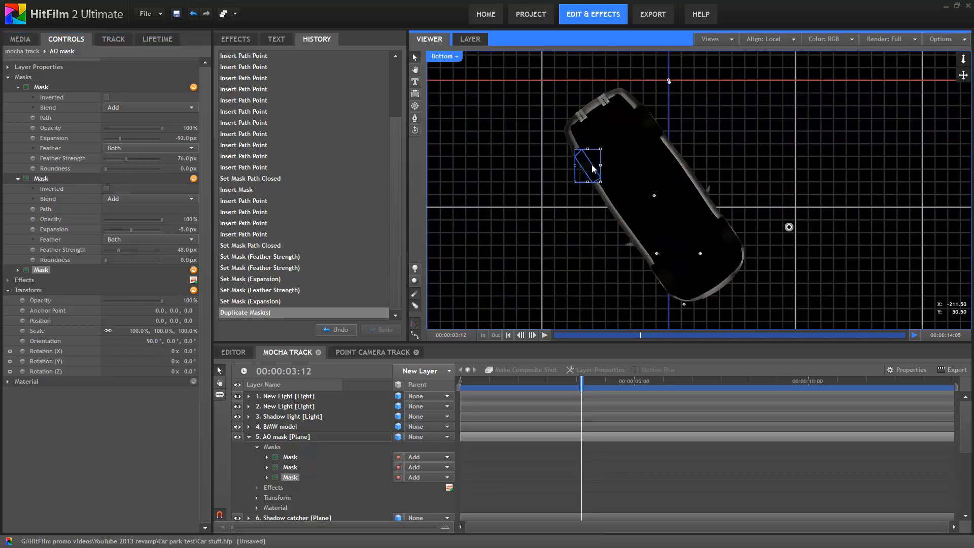
pyautogui.moveTo(599, 166); pyautogui.dragTo(668, 287)
pyautogui.hotkey('ctrl', 'd')
pyautogui.hotkey('ctrl', 'd')
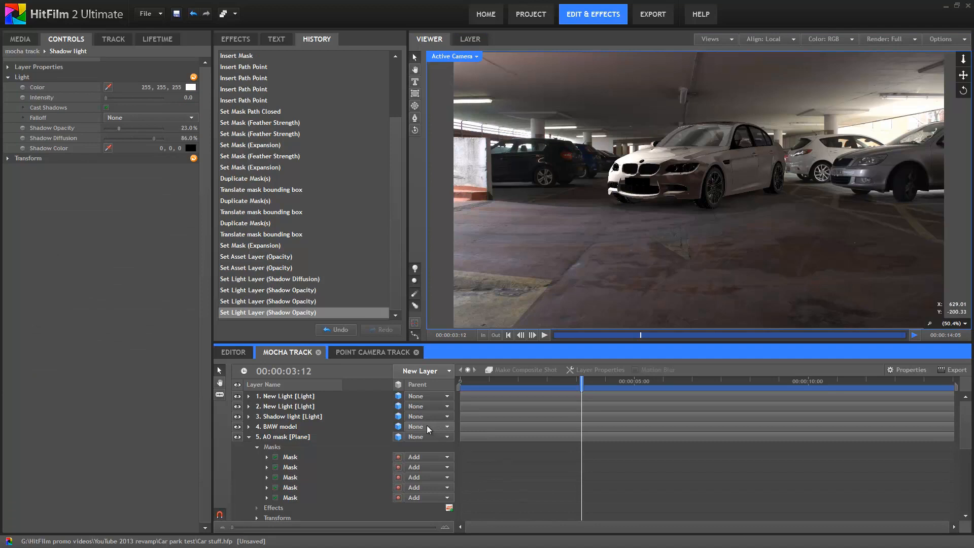
# Parent the AO mask plane to the BMW model layer and move the car slightly across the floor.
pyautogui.click(424, 435)
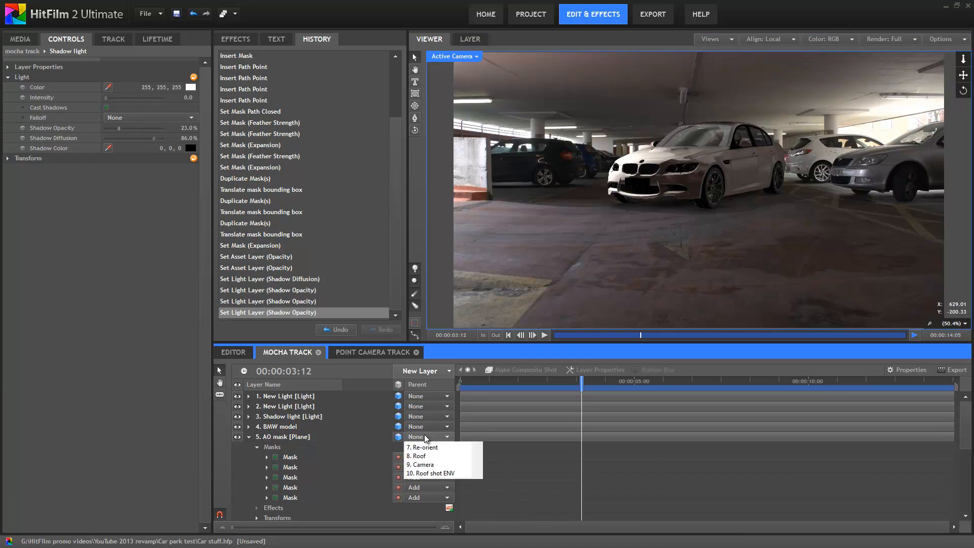
pyautogui.click(427, 483)
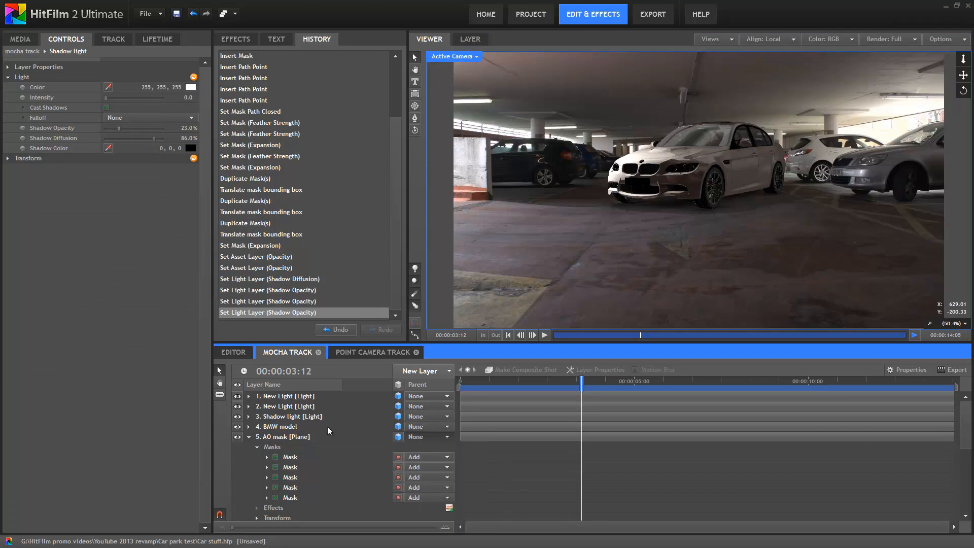
pyautogui.click(283, 429)
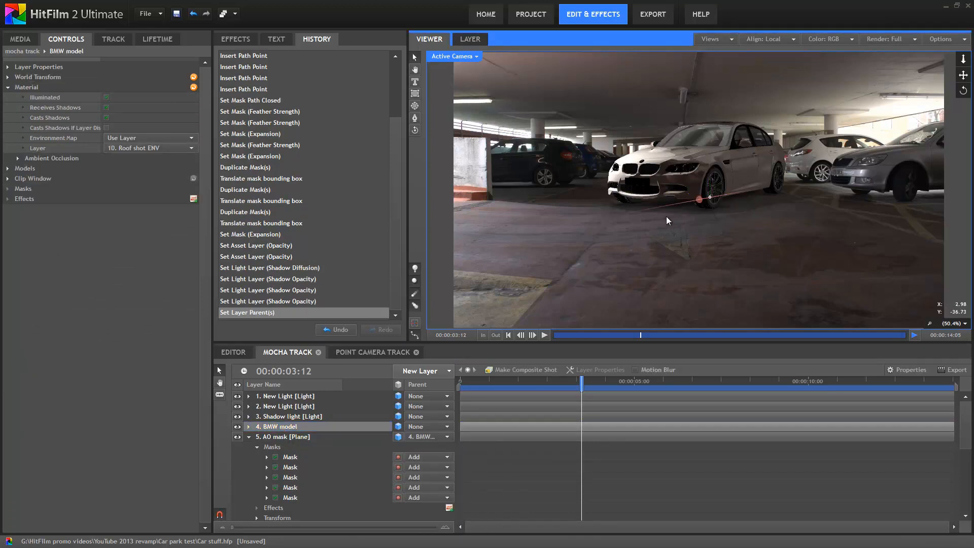
pyautogui.moveTo(646, 227); pyautogui.dragTo(711, 203)
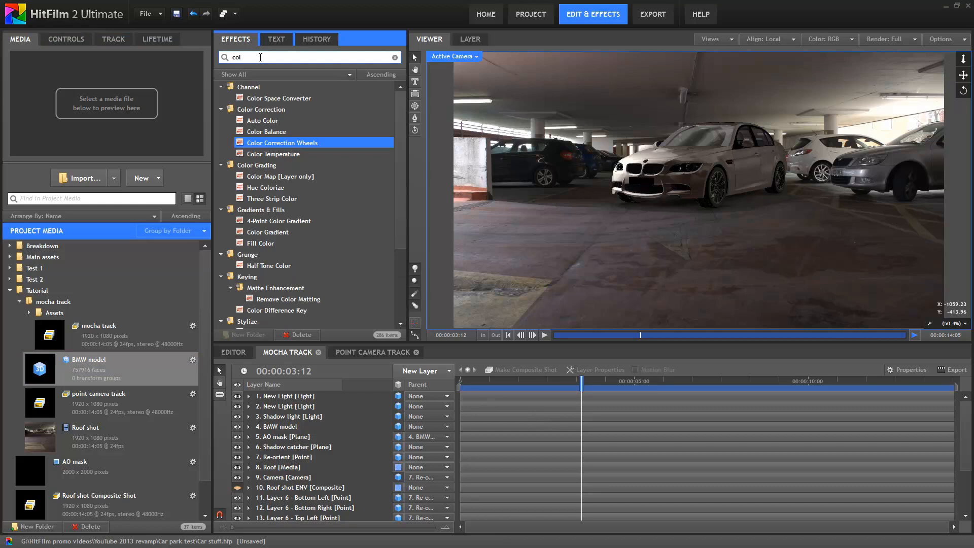
# Apply the Brightness & Contrast effect to the BMW model layer and set its contrast to -10.
pyautogui.press('BackSpace')
pyautogui.press('BackSpace')
pyautogui.press('BackSpace')
pyautogui.write('brigh')
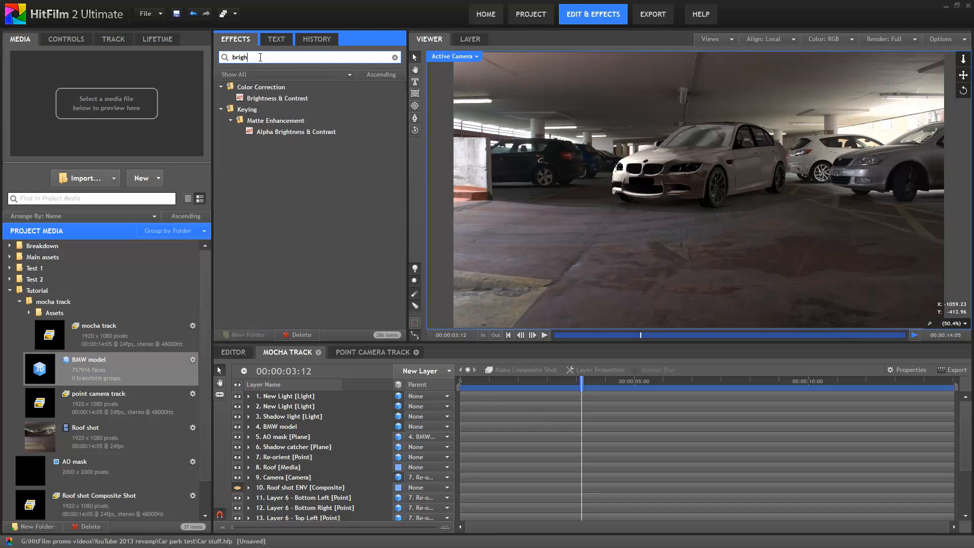
pyautogui.moveTo(276, 292); pyautogui.dragTo(287, 428)
pyautogui.doubleClick(300, 498)
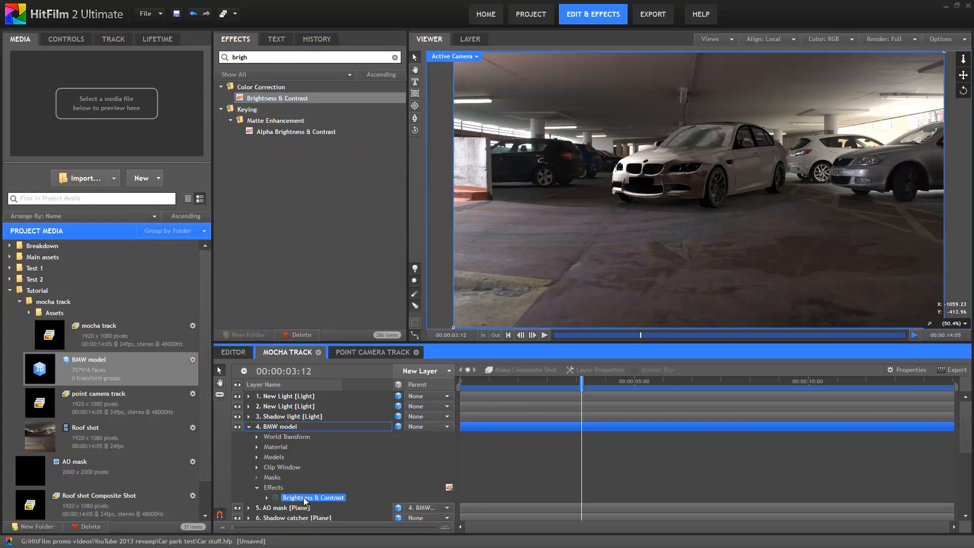
pyautogui.click(193, 230)
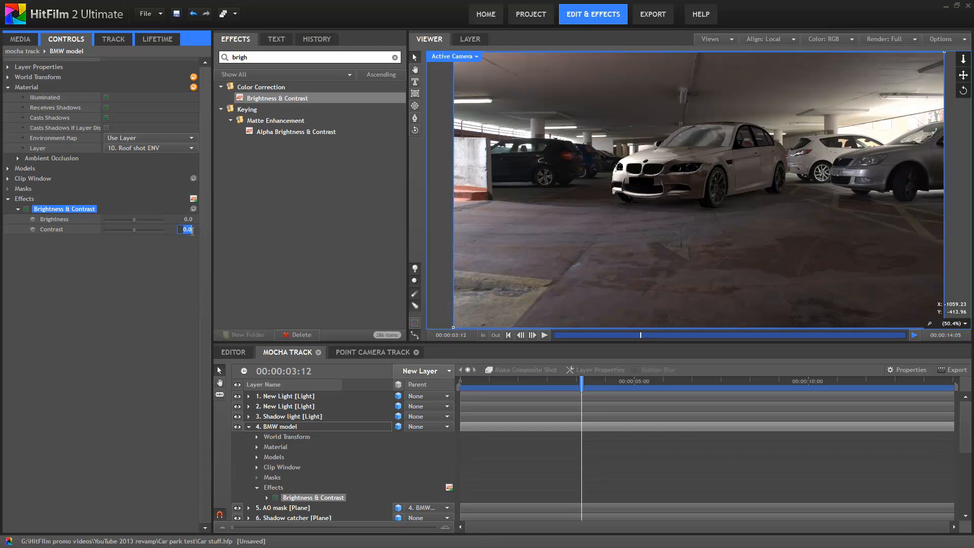
pyautogui.press('BackSpace')
pyautogui.press('Return')
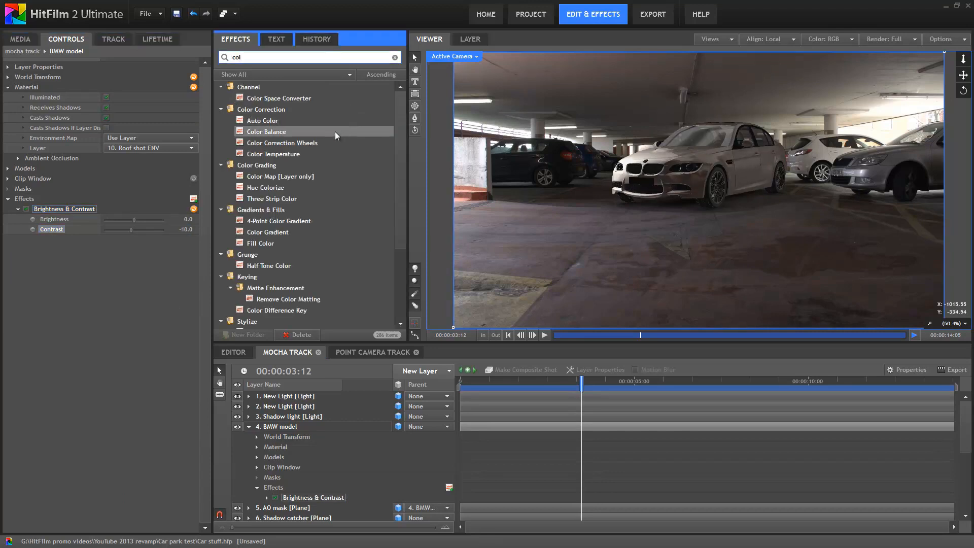
# Apply Color Correction Wheels to the BMW model, tinting the shadows teal at 0.26 saturation and the highlights yellow at 0.19.
pyautogui.click(333, 133)
pyautogui.moveTo(328, 141); pyautogui.dragTo(121, 229)
pyautogui.click(18, 239)
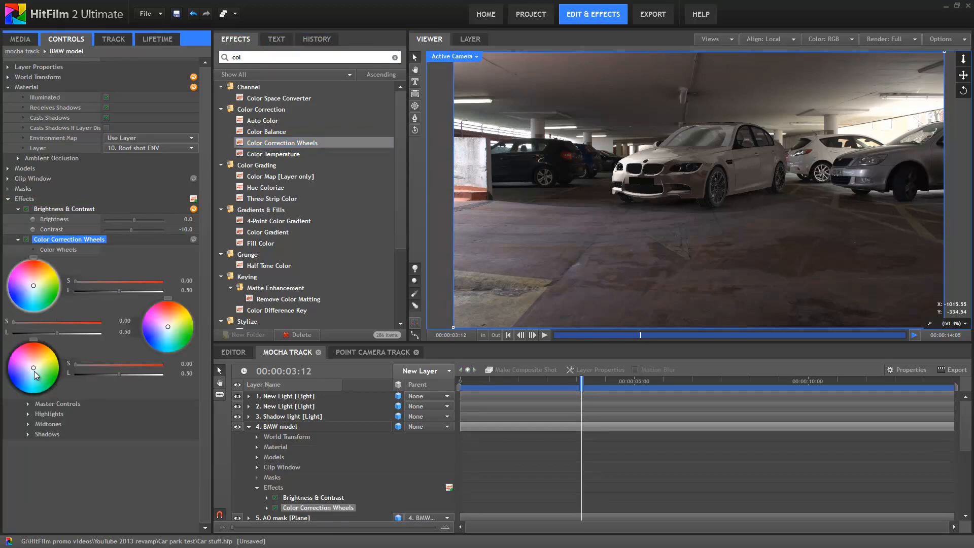
pyautogui.moveTo(34, 370); pyautogui.dragTo(35, 377)
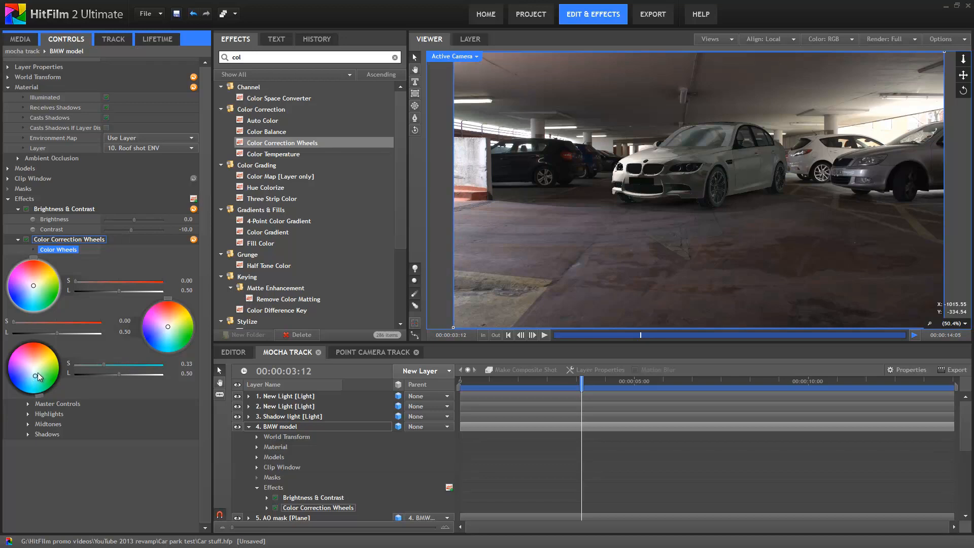
pyautogui.moveTo(36, 376); pyautogui.dragTo(36, 372)
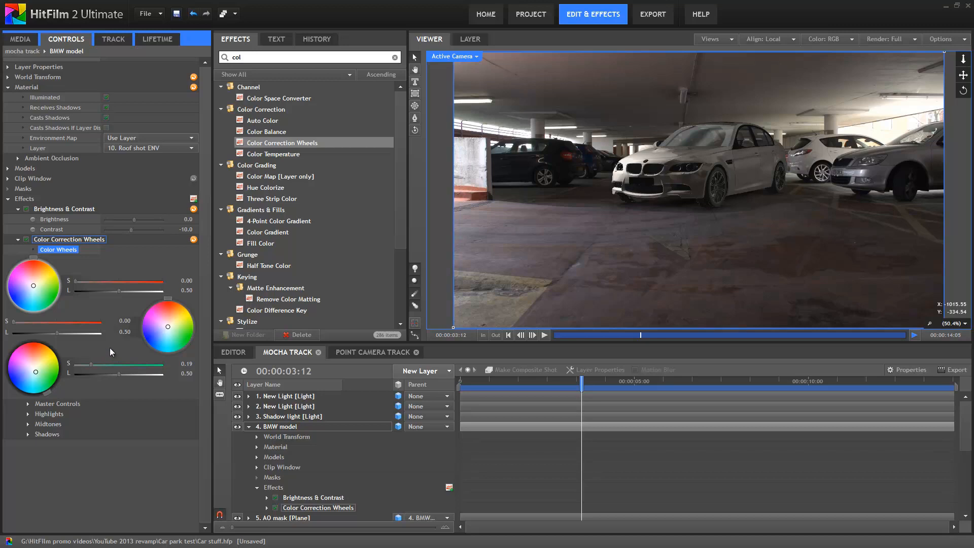
pyautogui.click(38, 283)
# Apply the Blur effect to the BMW model with 1 iteration and a 1 px radius, and scrub the timeline to check the blend.
pyautogui.click(277, 57)
pyautogui.hotkey('ctrl', 'a')
pyautogui.write('blur')
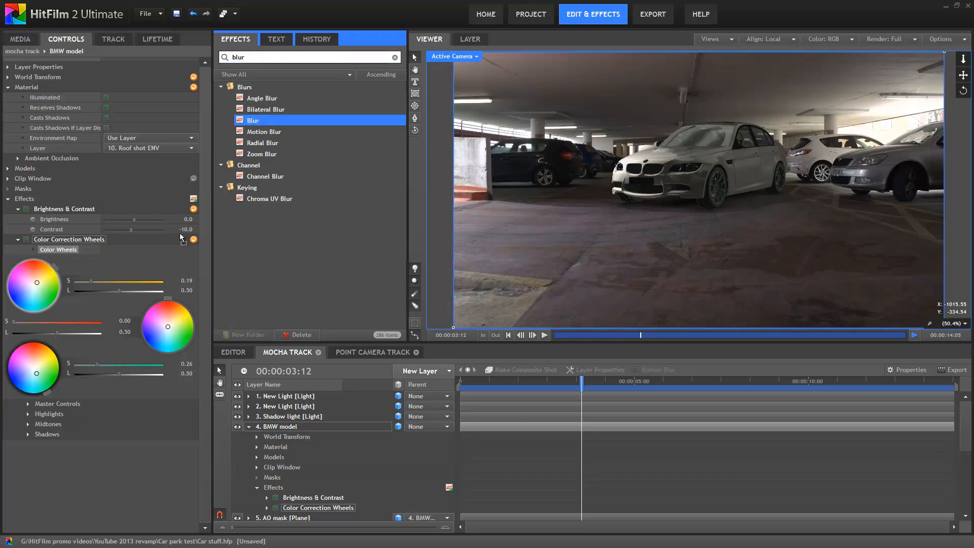
pyautogui.moveTo(182, 239); pyautogui.dragTo(93, 425)
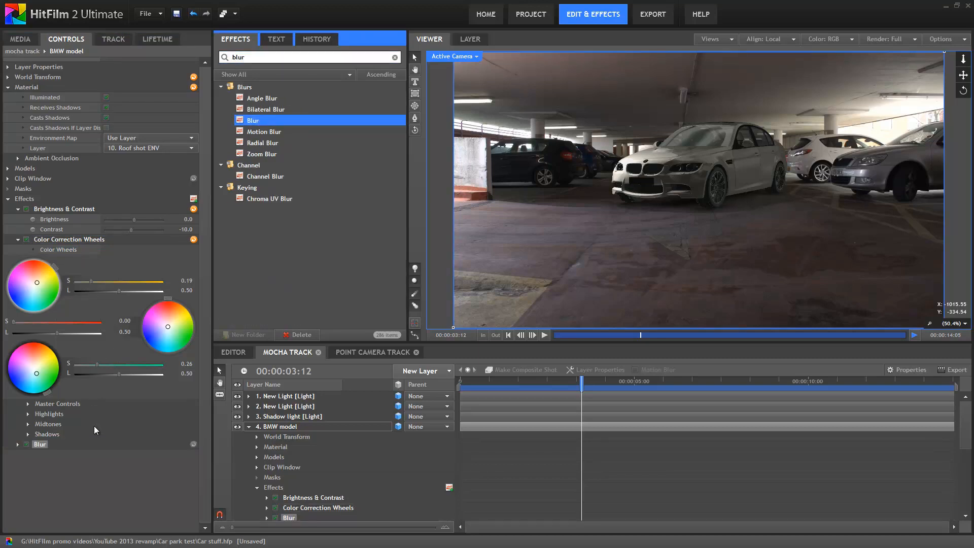
pyautogui.click(17, 445)
pyautogui.click(191, 465)
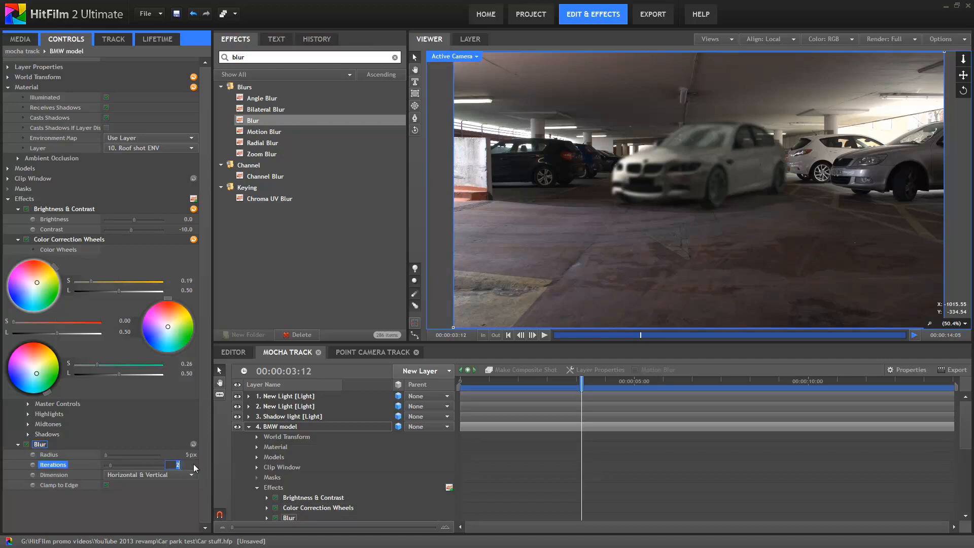
pyautogui.write('1')
pyautogui.press('Return')
pyautogui.click(190, 454)
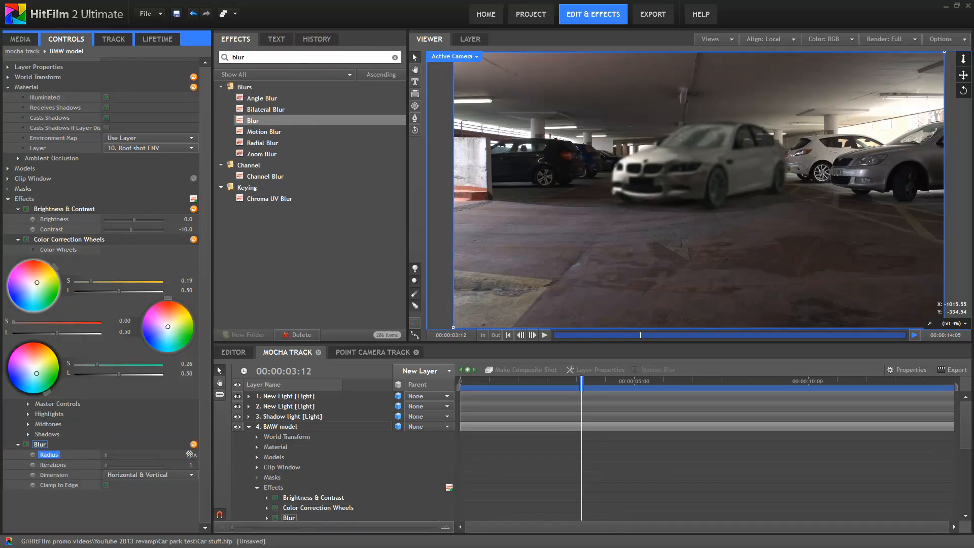
pyautogui.click(640, 483)
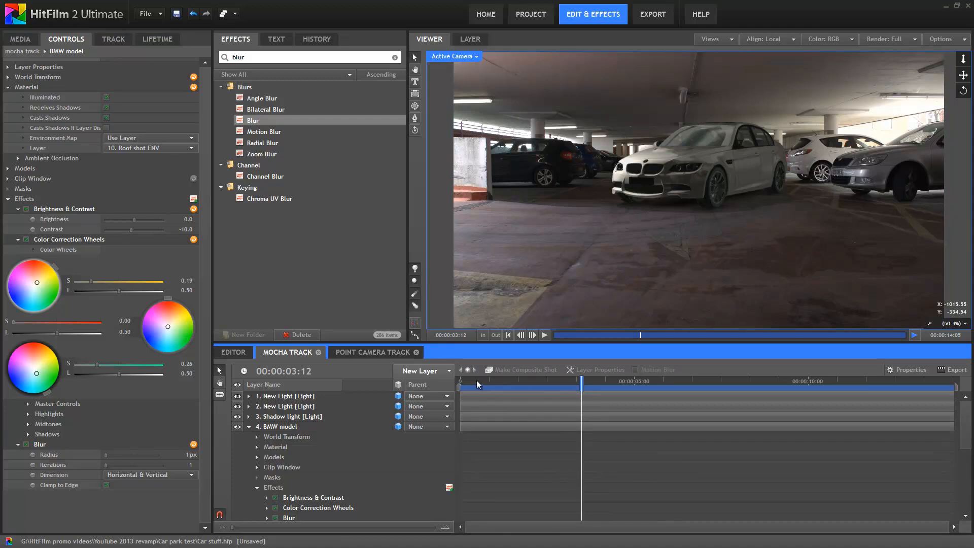
pyautogui.moveTo(477, 384); pyautogui.dragTo(471, 381)
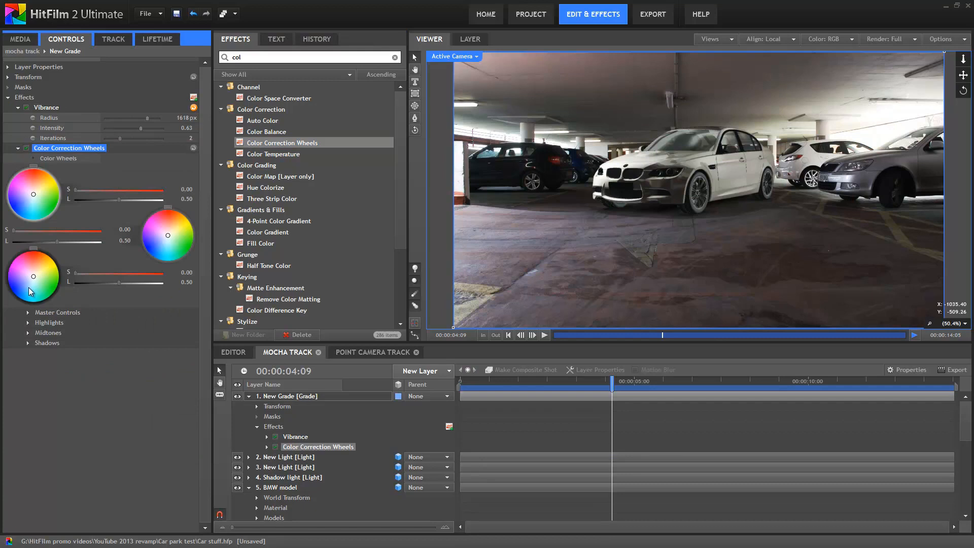
# On the grade layer's Color Correction Wheels, tint the shadows blue at 0.53 saturation and the midtones orange at 0.54.
pyautogui.click(29, 289)
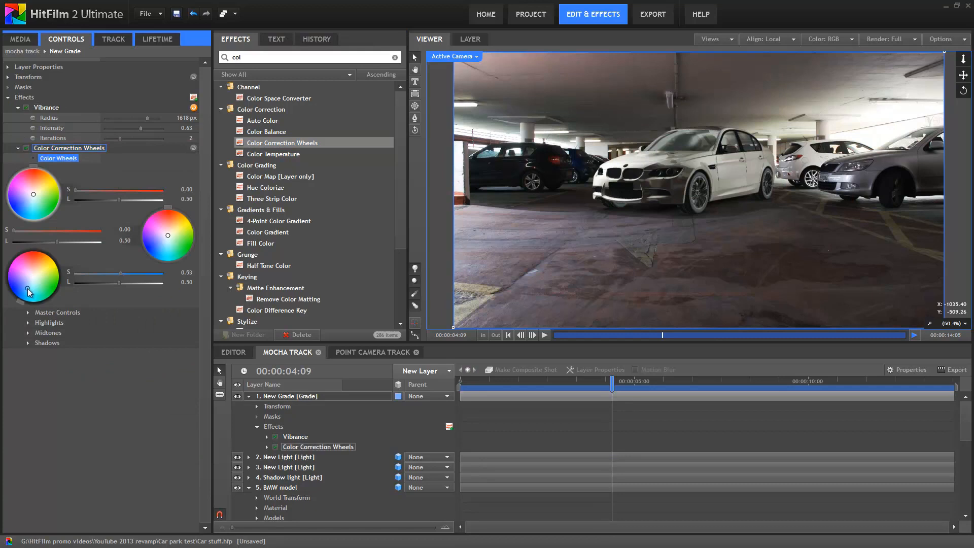
pyautogui.click(175, 228)
pyautogui.click(176, 229)
pyautogui.click(176, 224)
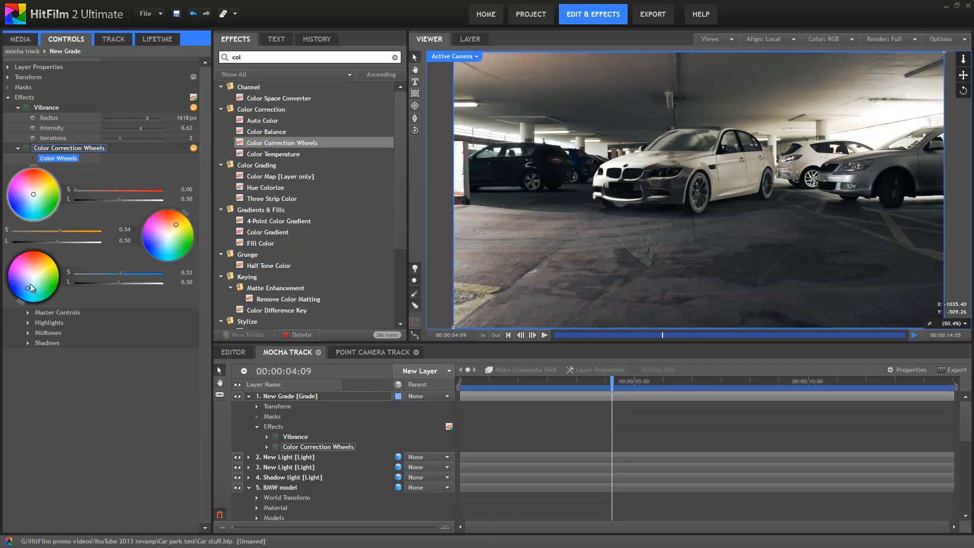